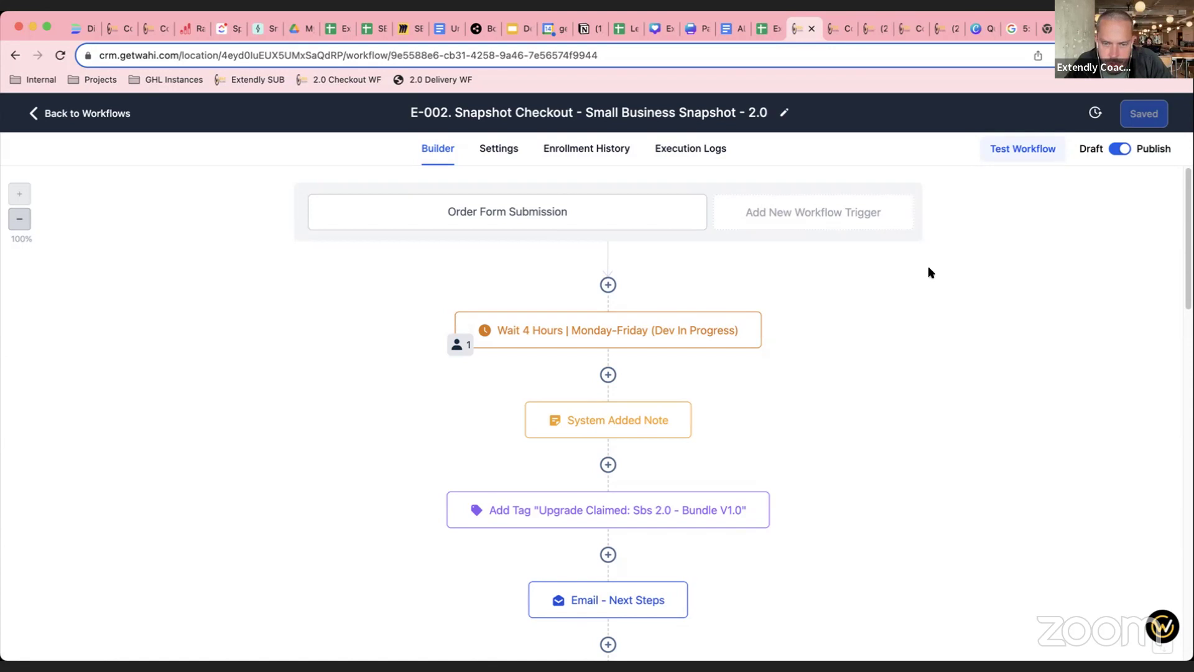
Step: Review the workflow's opening actions, from the Order Form Submission trigger down to the first Link Delivery actions
scroll(984, 363, up, 2)
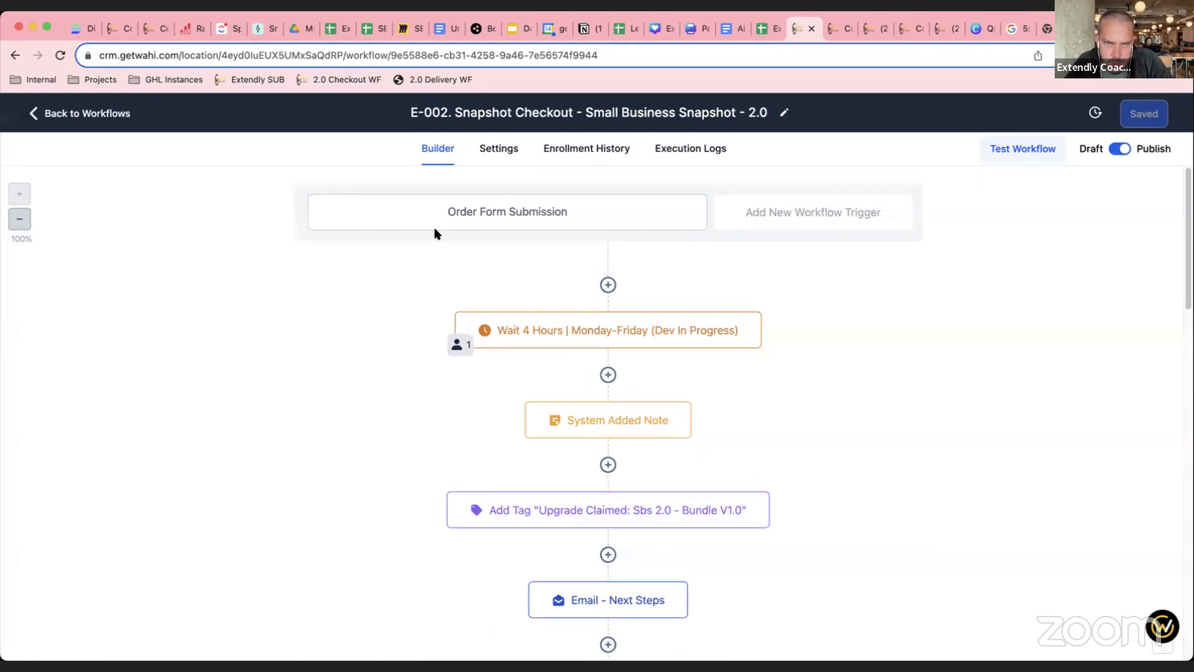
scroll(841, 362, down, 1)
scroll(838, 362, down, 2)
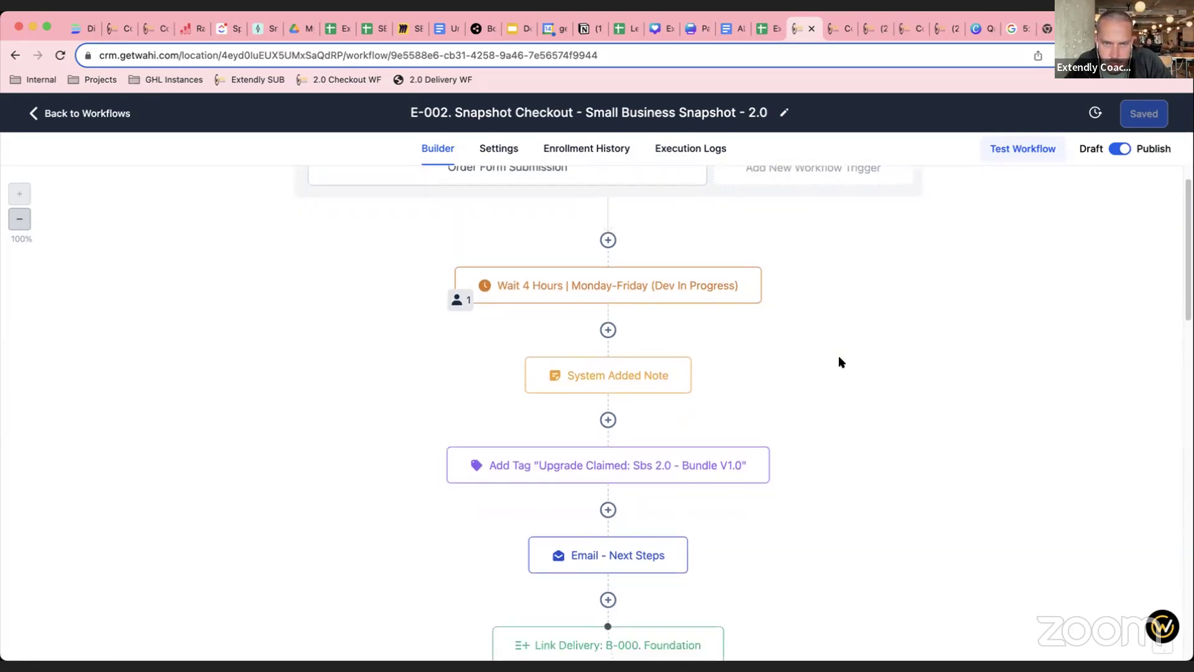
scroll(840, 344, down, 3)
scroll(837, 340, down, 5)
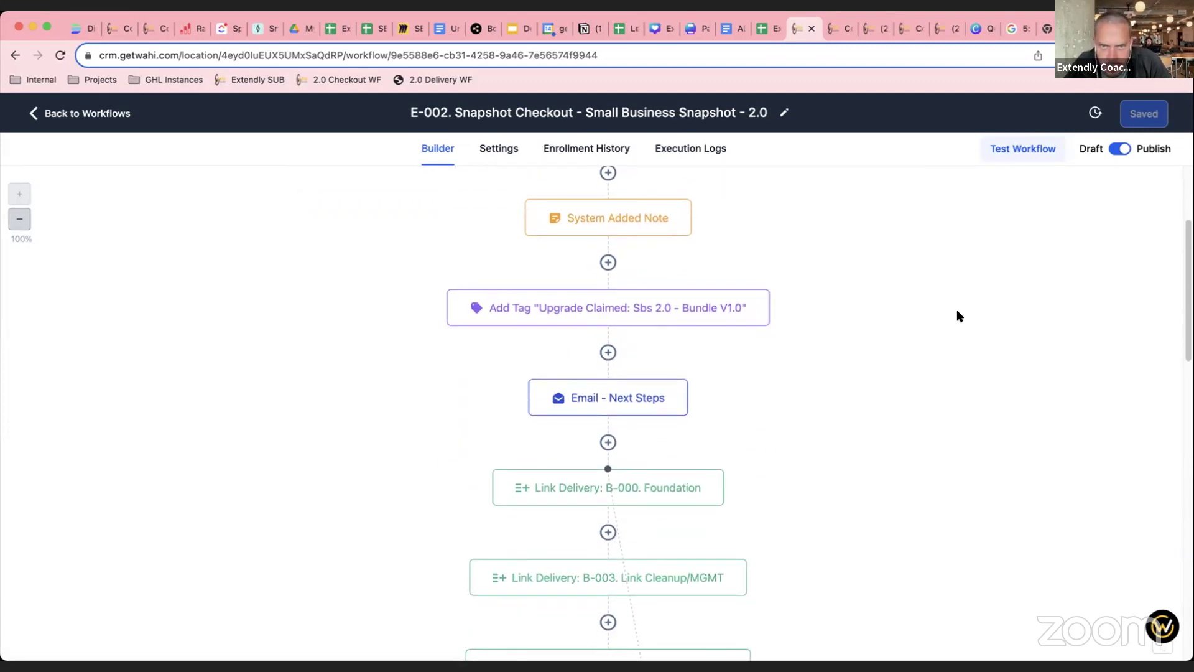
scroll(961, 324, down, 2)
scroll(989, 320, down, 2)
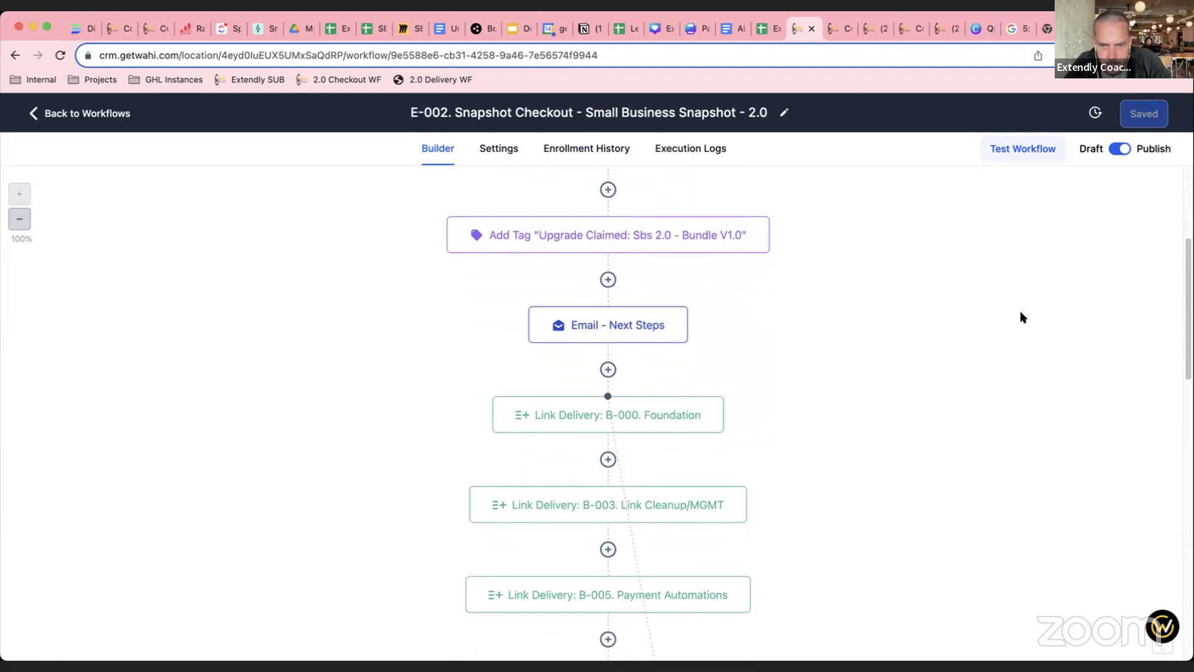
scroll(877, 354, down, 2)
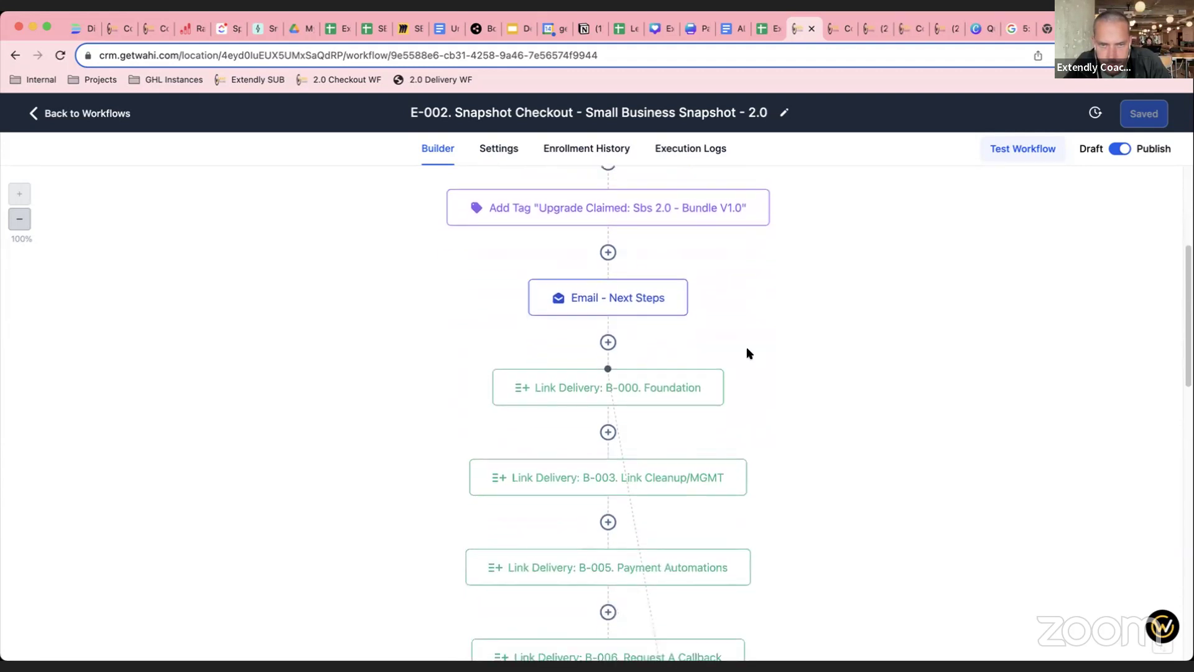
Step: Open the Email - Next Steps action and read its message through the onboarding call booking link
click(647, 302)
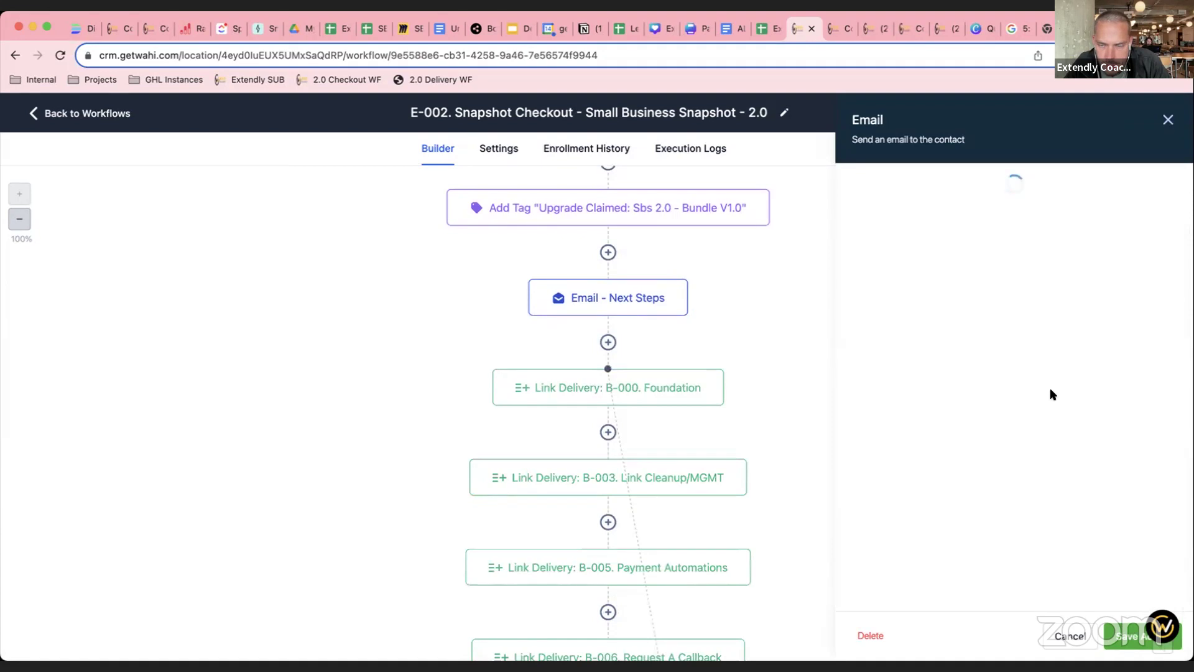
scroll(1034, 437, down, 5)
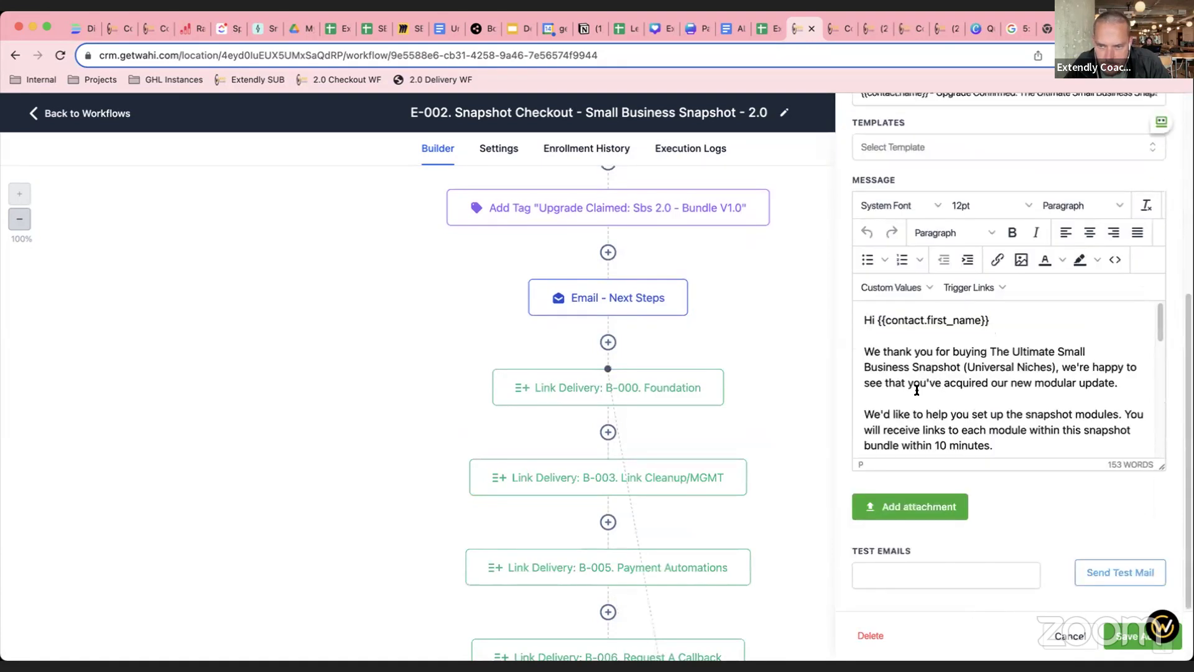
scroll(948, 389, down, 1)
drag(995, 391, 871, 397)
scroll(1071, 383, down, 3)
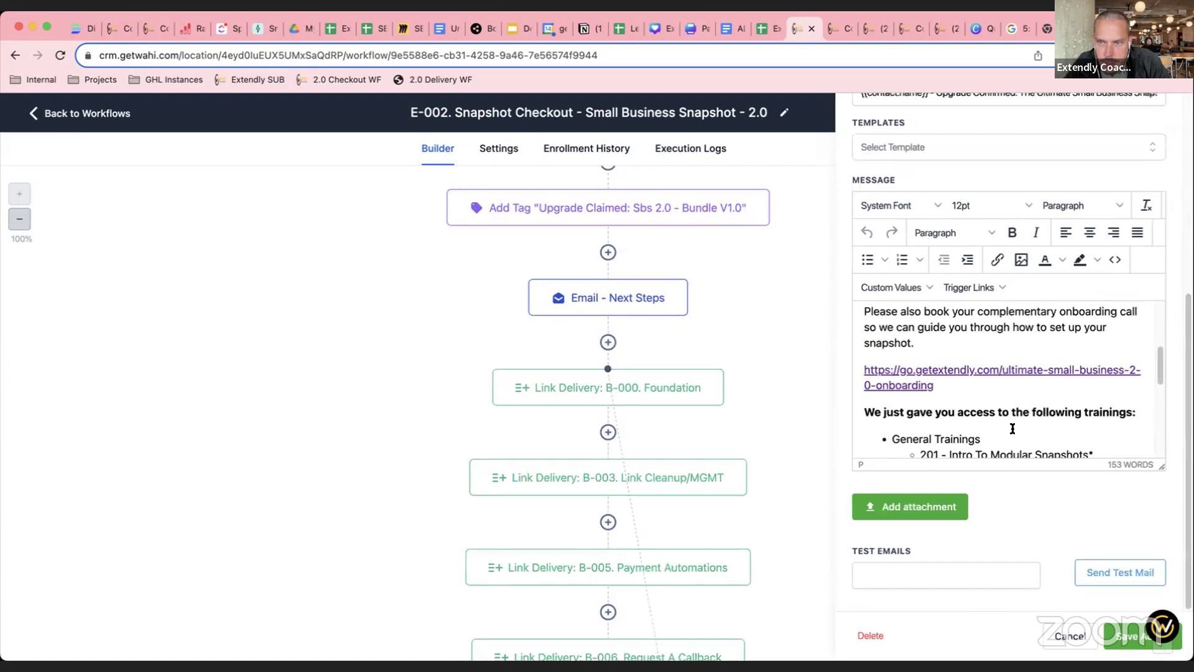
click(889, 388)
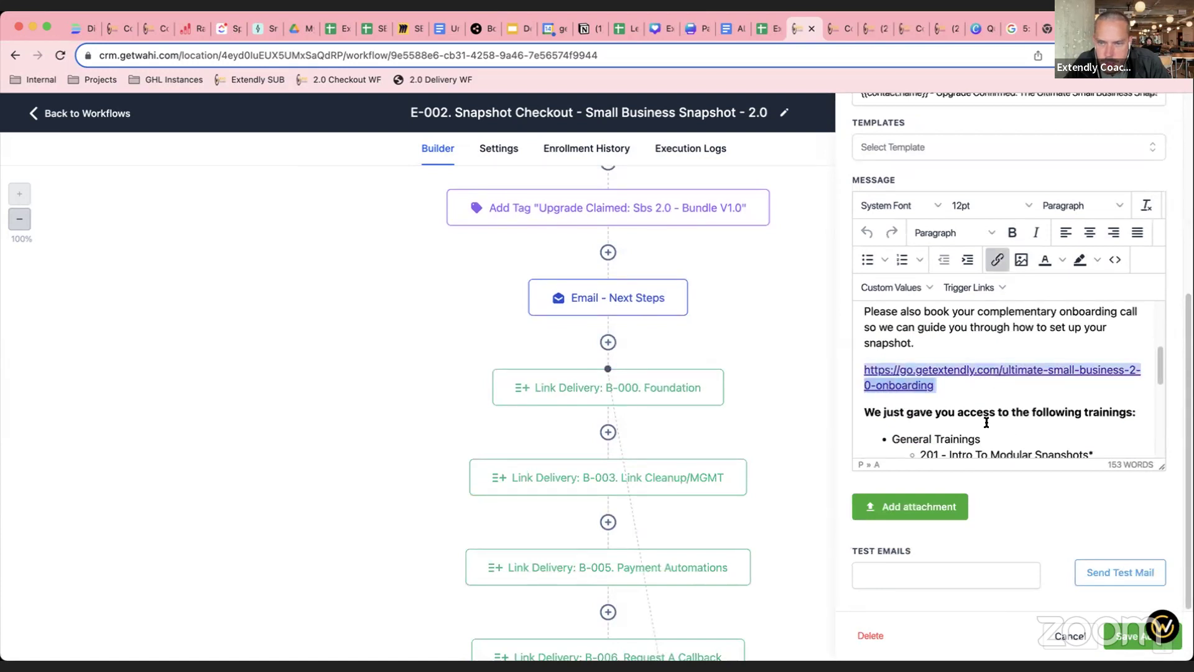
Step: Read the email's list of included trainings and its closing claim link, and close the action without saving
scroll(1006, 426, down, 1)
scroll(1030, 395, down, 3)
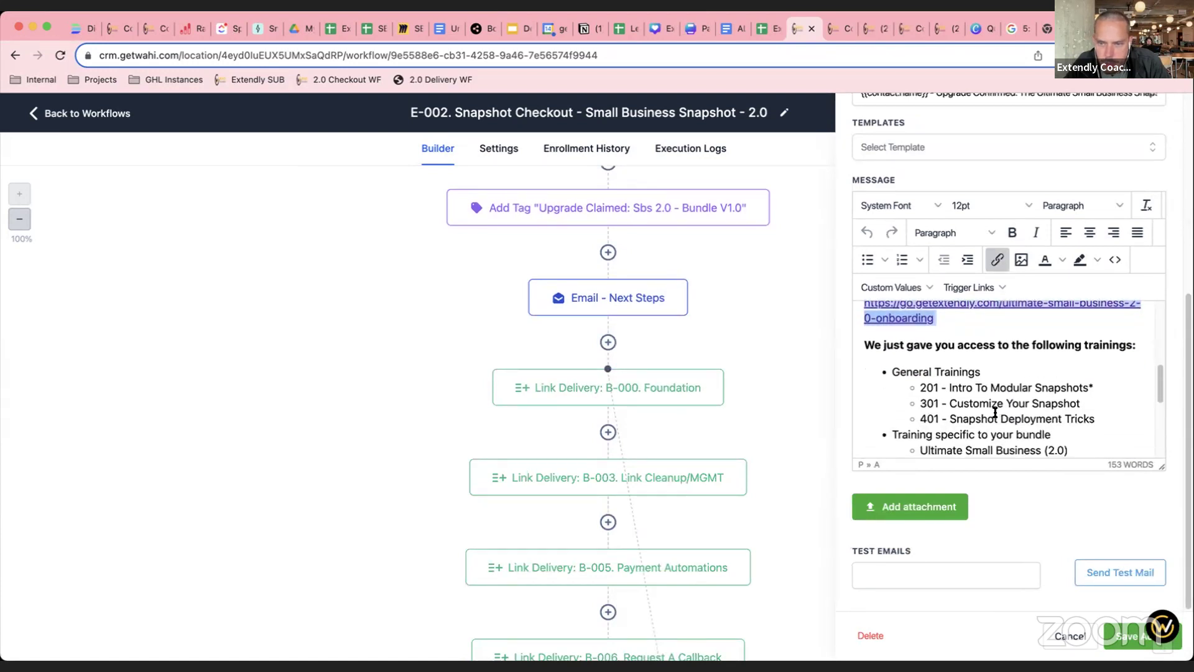
click(893, 342)
drag(893, 342, 1034, 427)
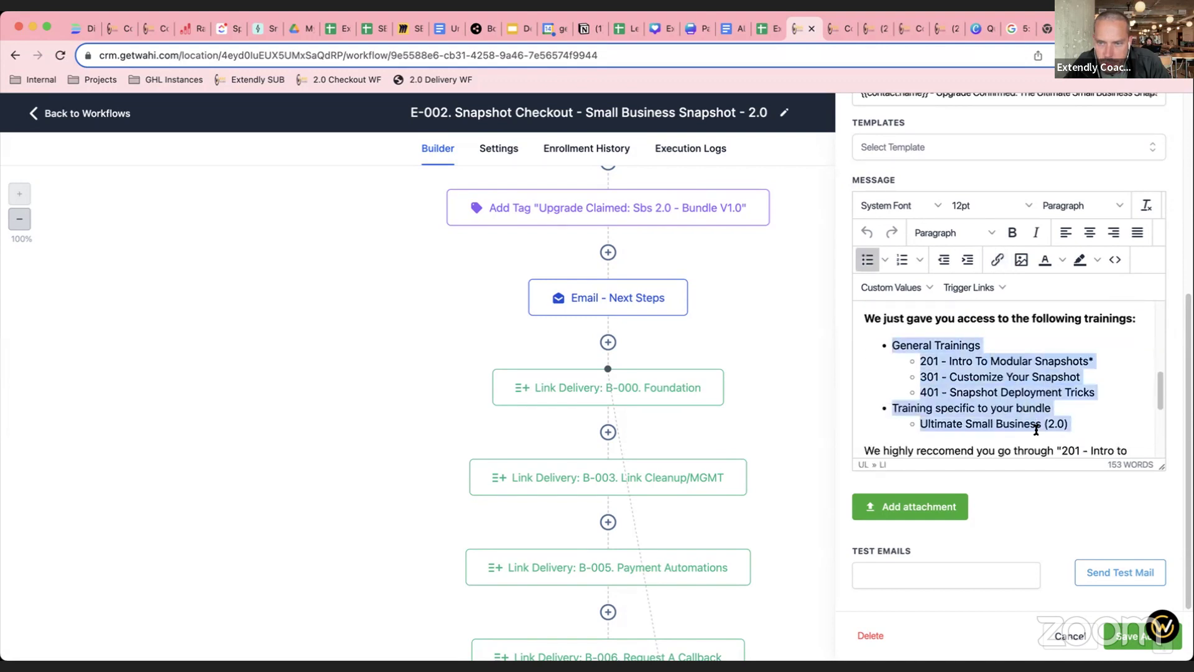
scroll(1034, 427, down, 6)
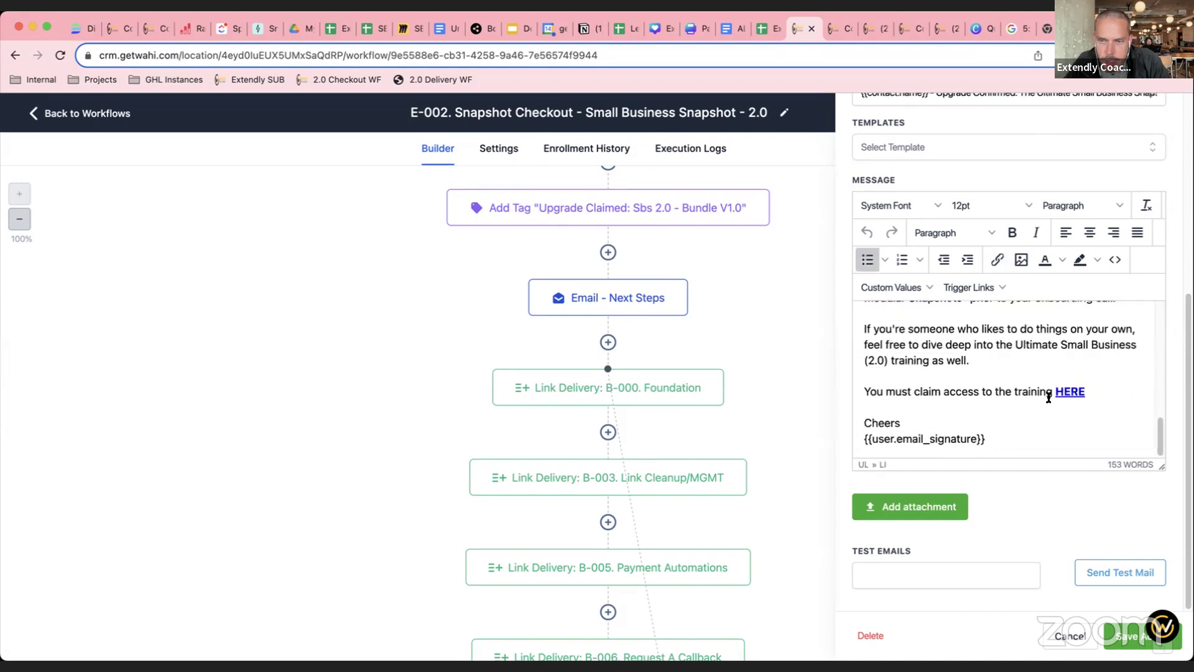
click(1067, 635)
Step: Examine the Link Delivery actions from B-000 Foundation to B-015 Subscription Preferences, the 10-minute wait and the branches that follow
scroll(745, 261, down, 2)
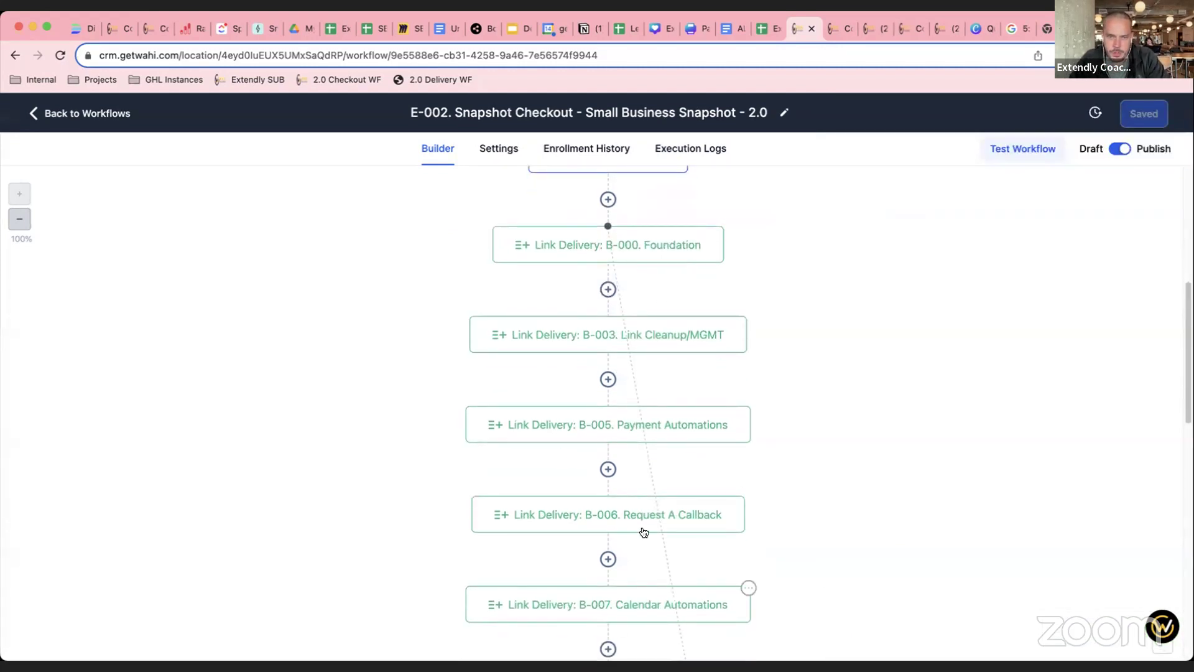
scroll(788, 383, down, 1)
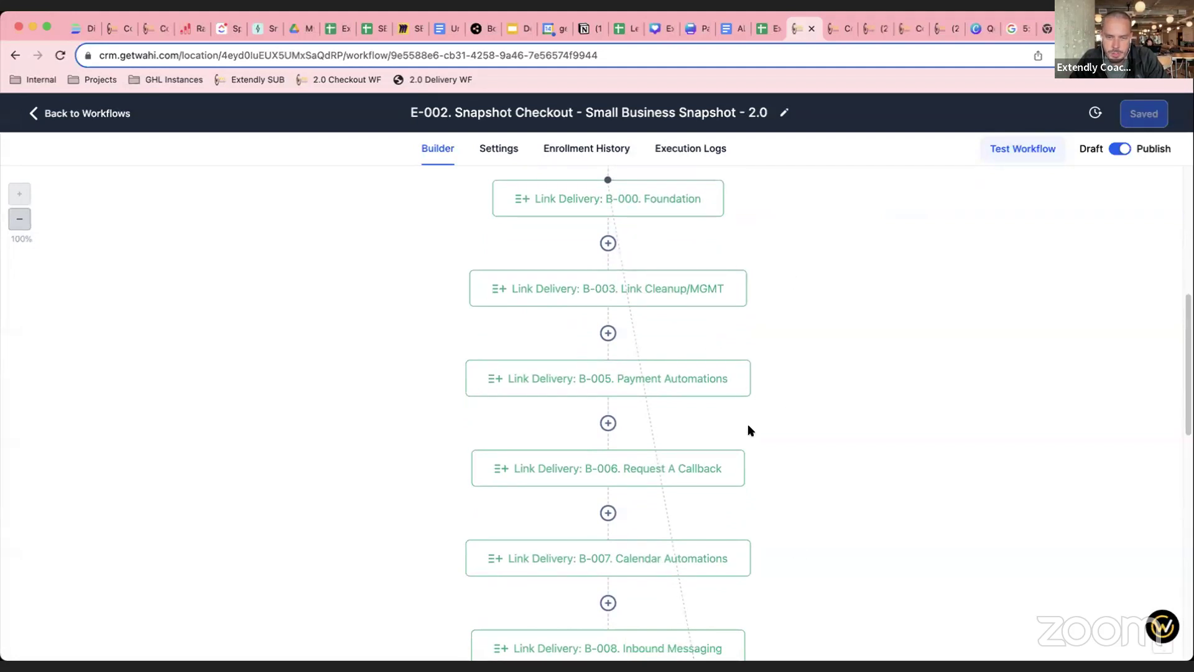
scroll(740, 404, down, 2)
scroll(580, 633, down, 6)
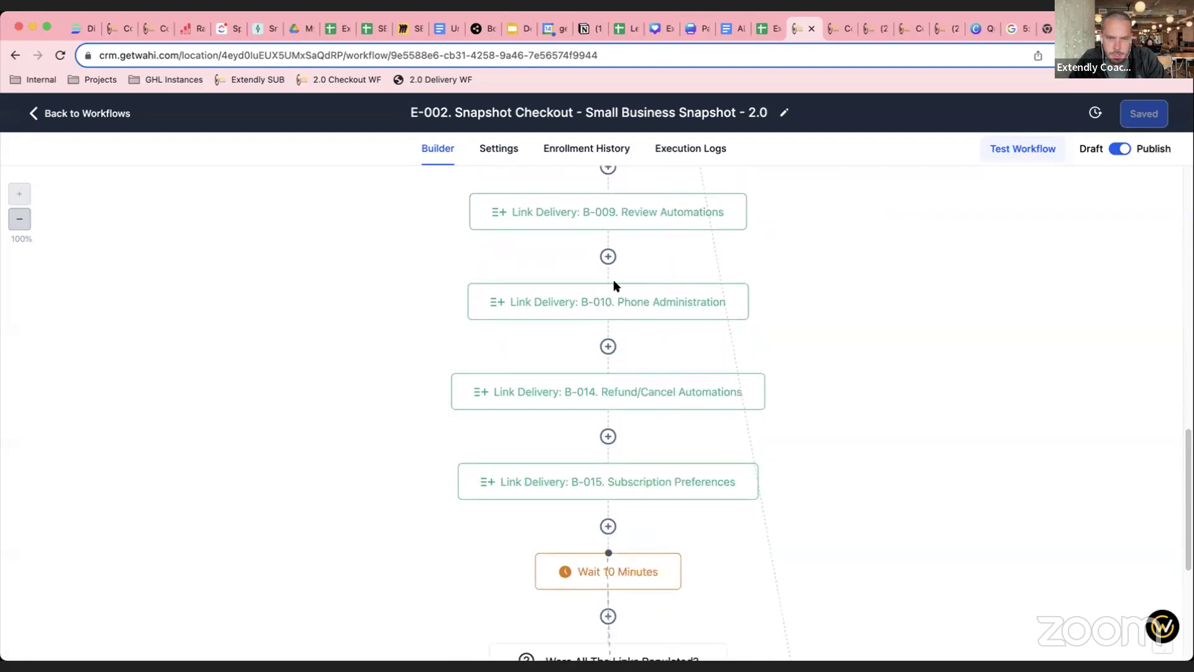
scroll(881, 419, down, 1)
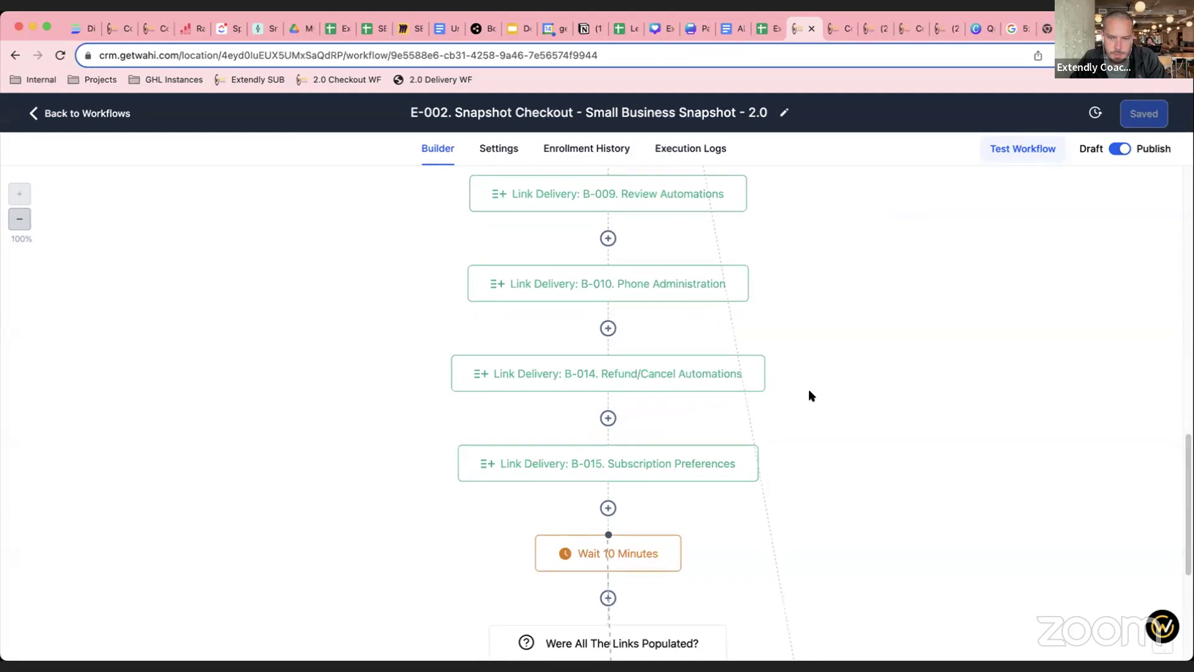
scroll(809, 391, down, 1)
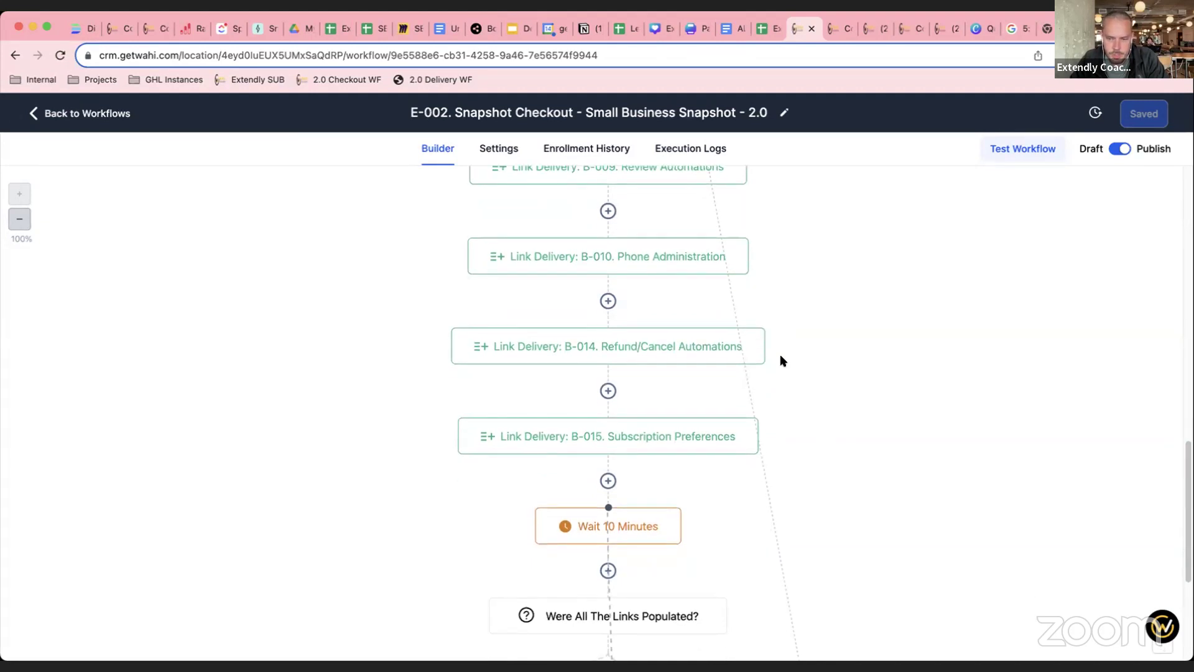
scroll(777, 376, down, 1)
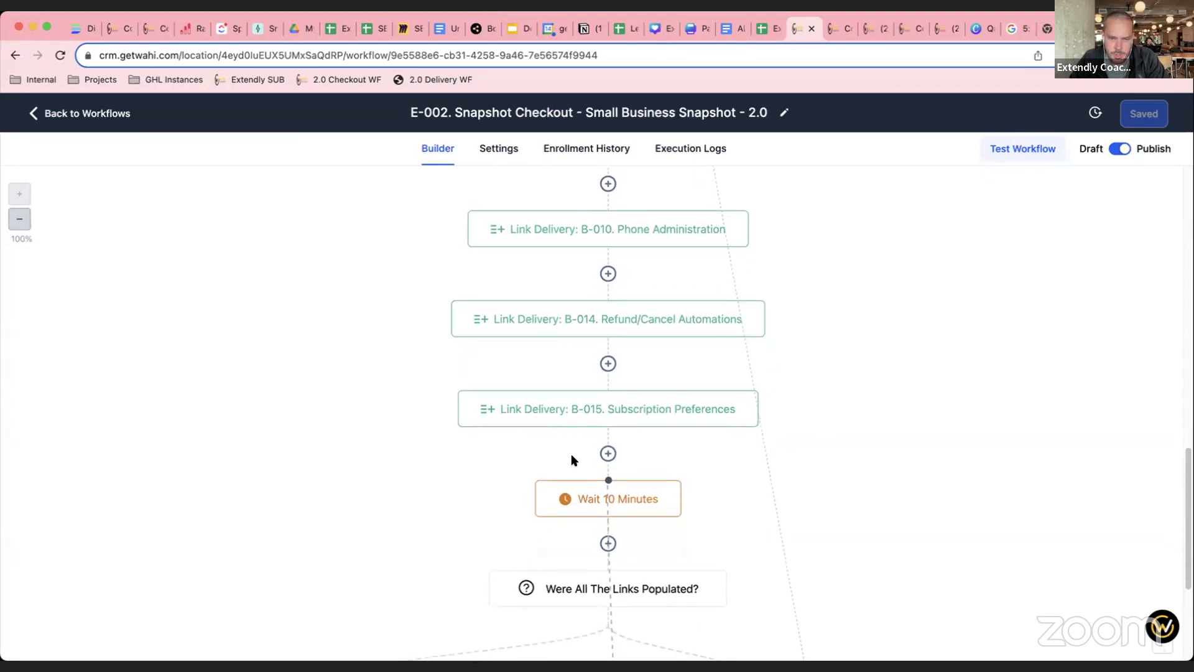
scroll(922, 464, down, 13)
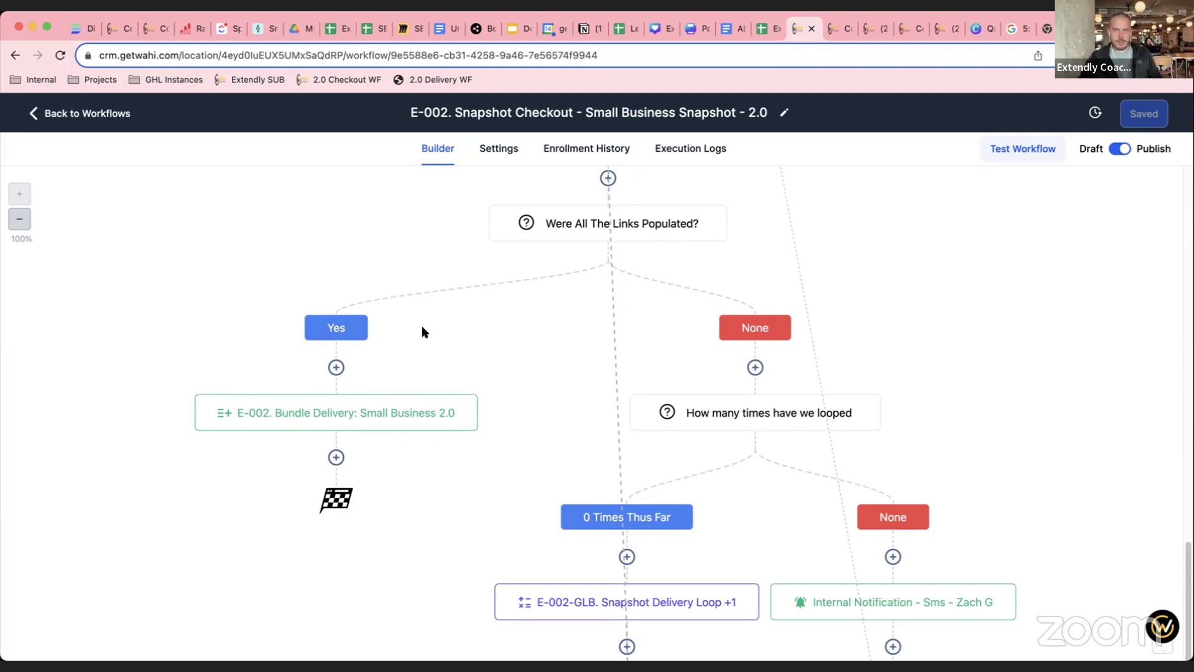
scroll(442, 439, up, 10)
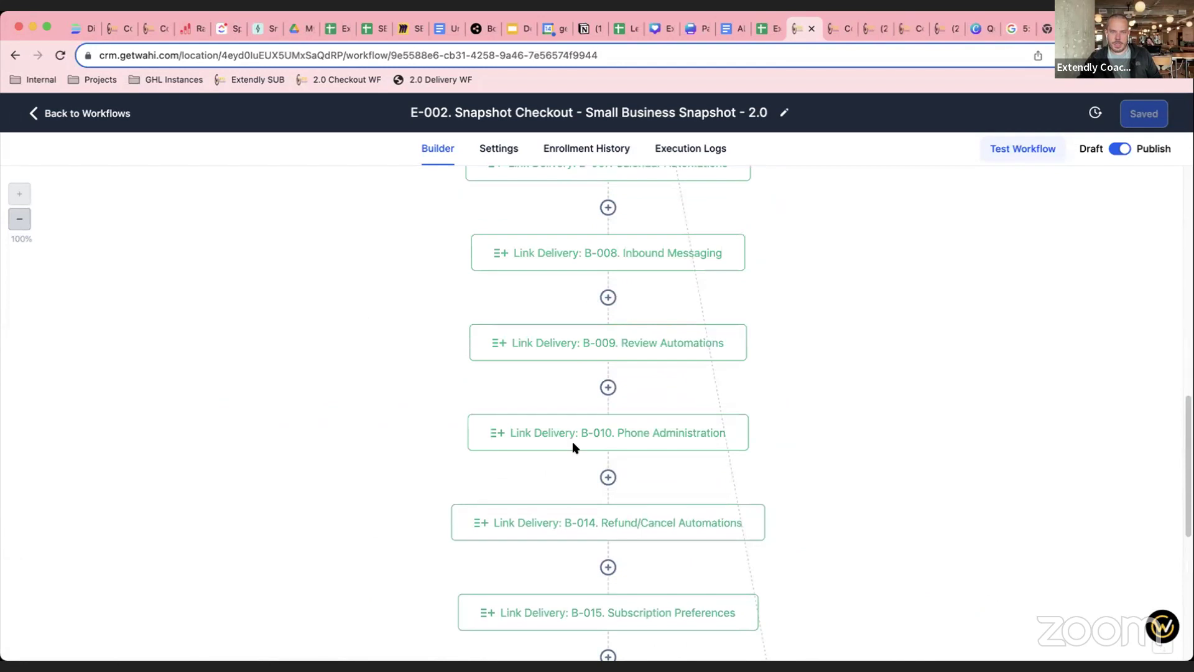
scroll(576, 473, up, 3)
scroll(584, 411, down, 12)
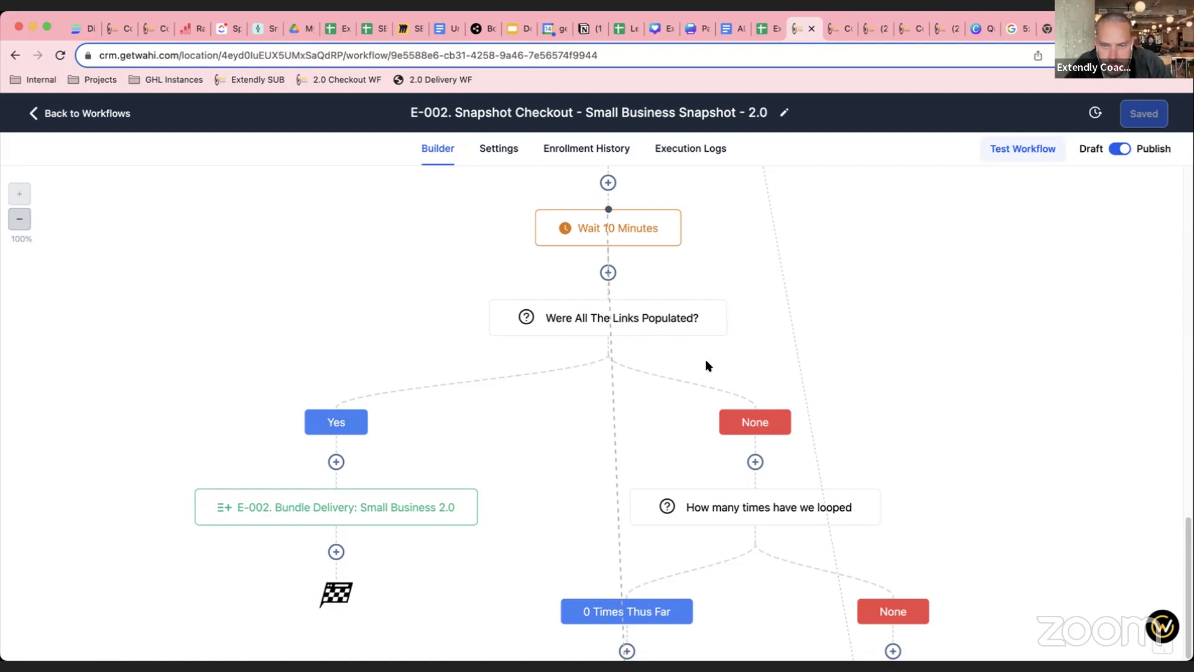
Step: Inspect the Yes-branch segments of the "Were All The Links Populated?" condition and close it without saving
click(628, 327)
scroll(795, 407, down, 1)
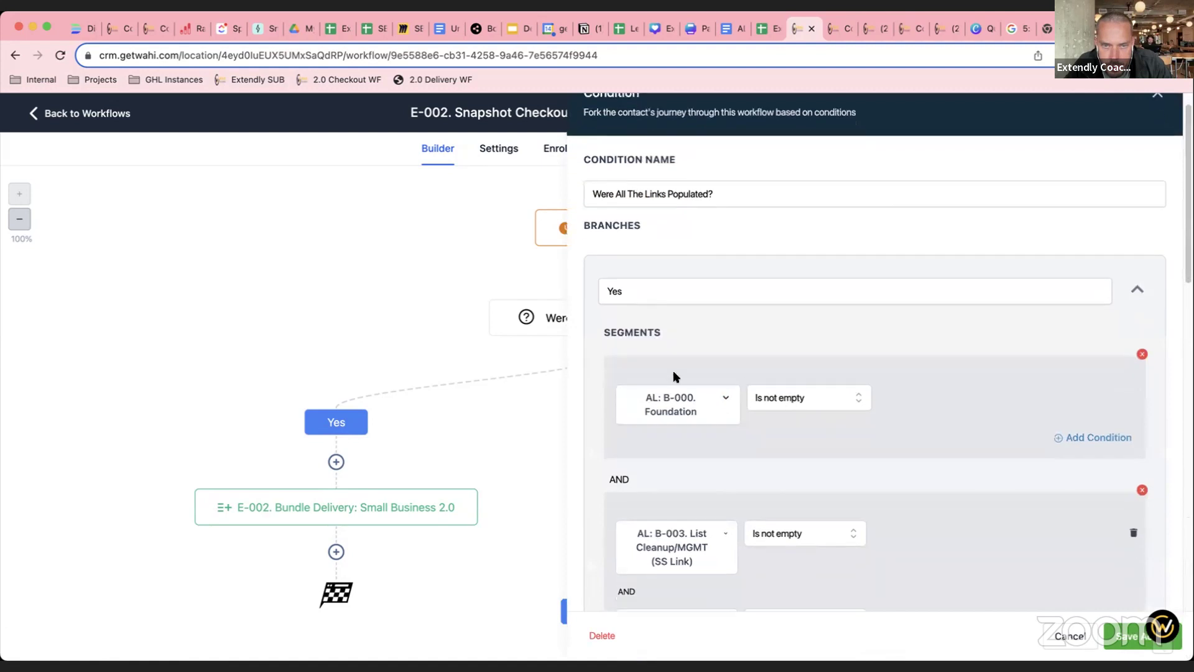
scroll(749, 199, down, 1)
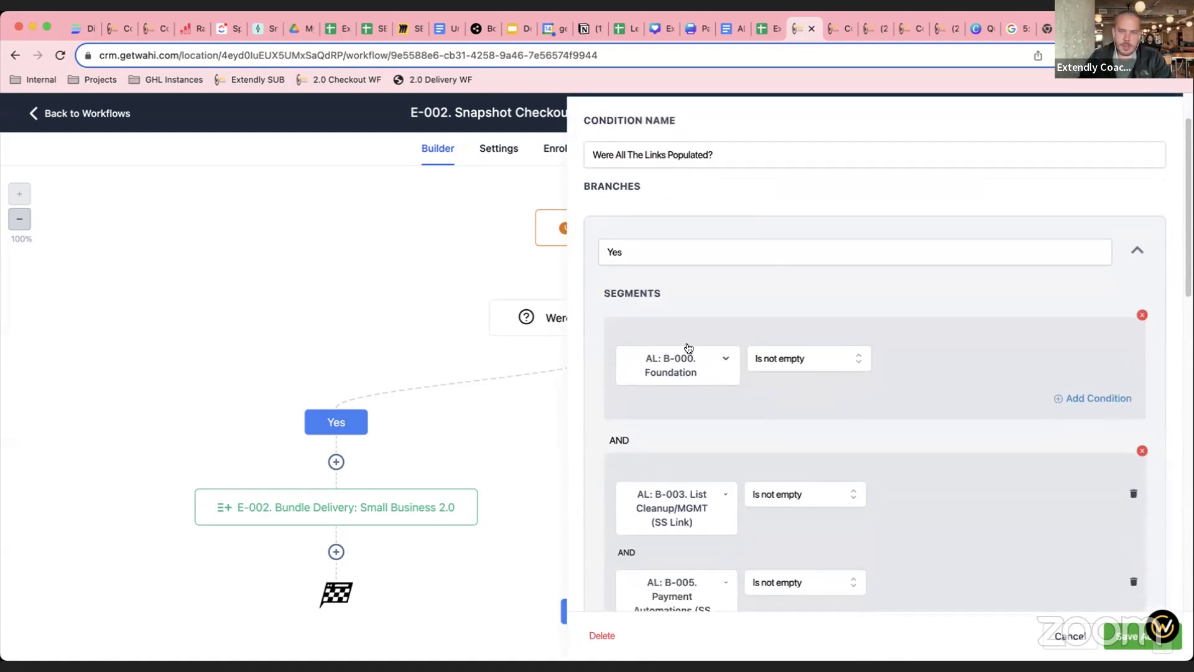
scroll(746, 355, down, 10)
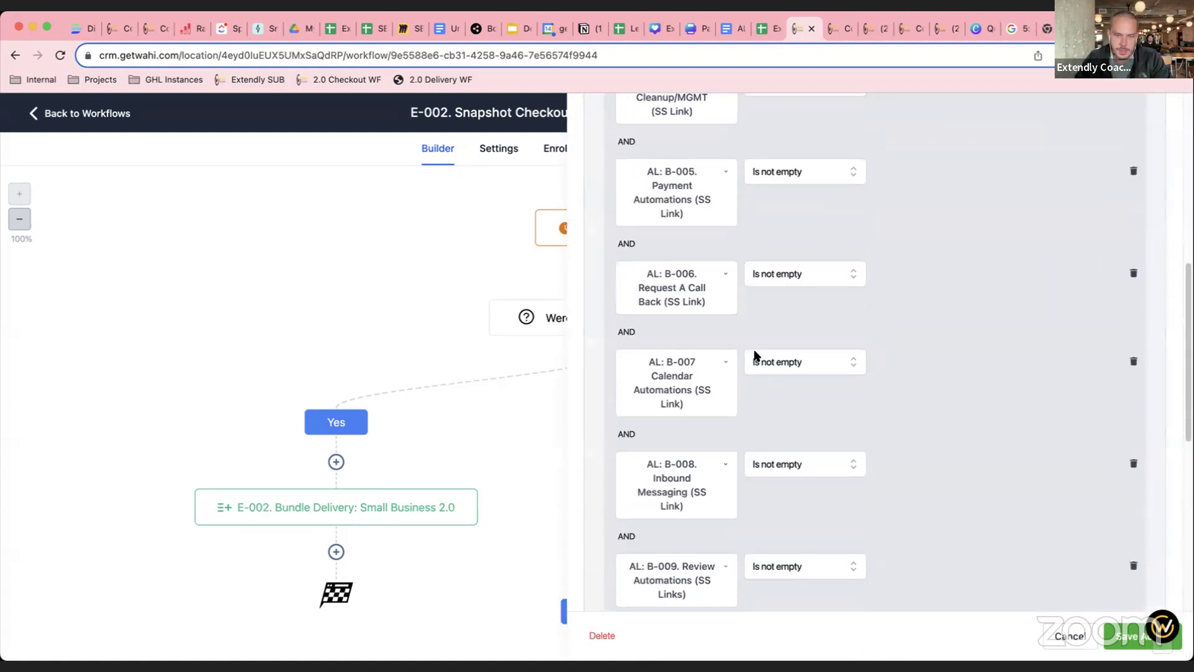
scroll(743, 559, down, 8)
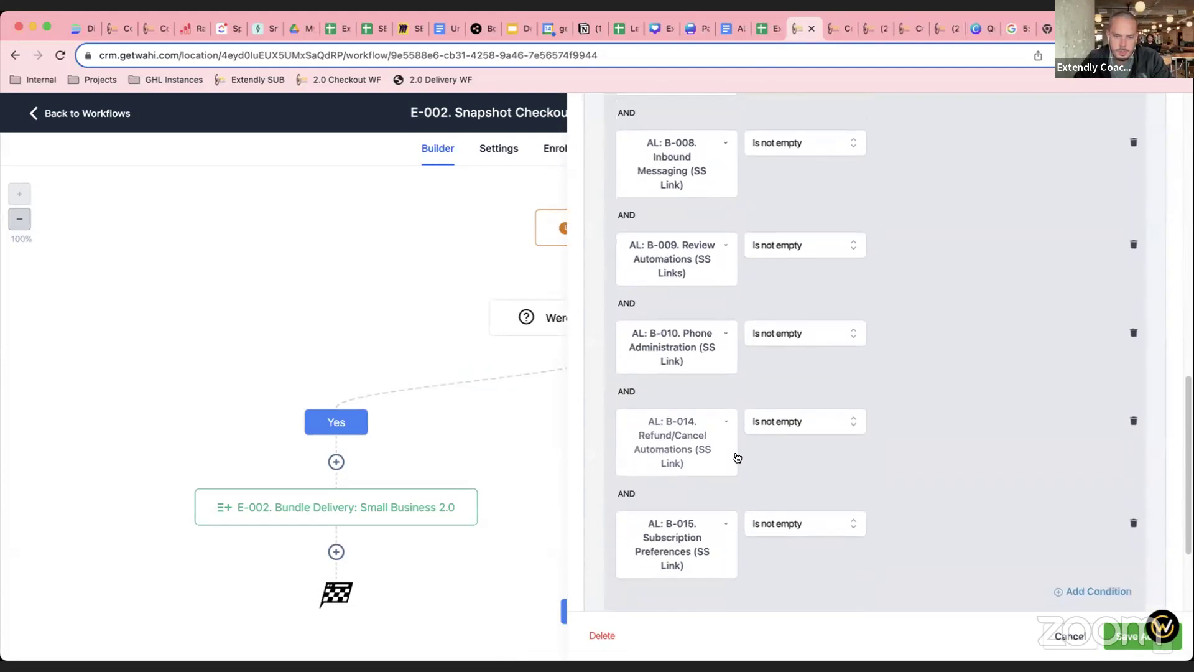
click(1074, 635)
Step: Compare the Link Delivery actions with the "Were All The Links Populated?" condition's segments, closing the condition without saving
scroll(610, 553, up, 5)
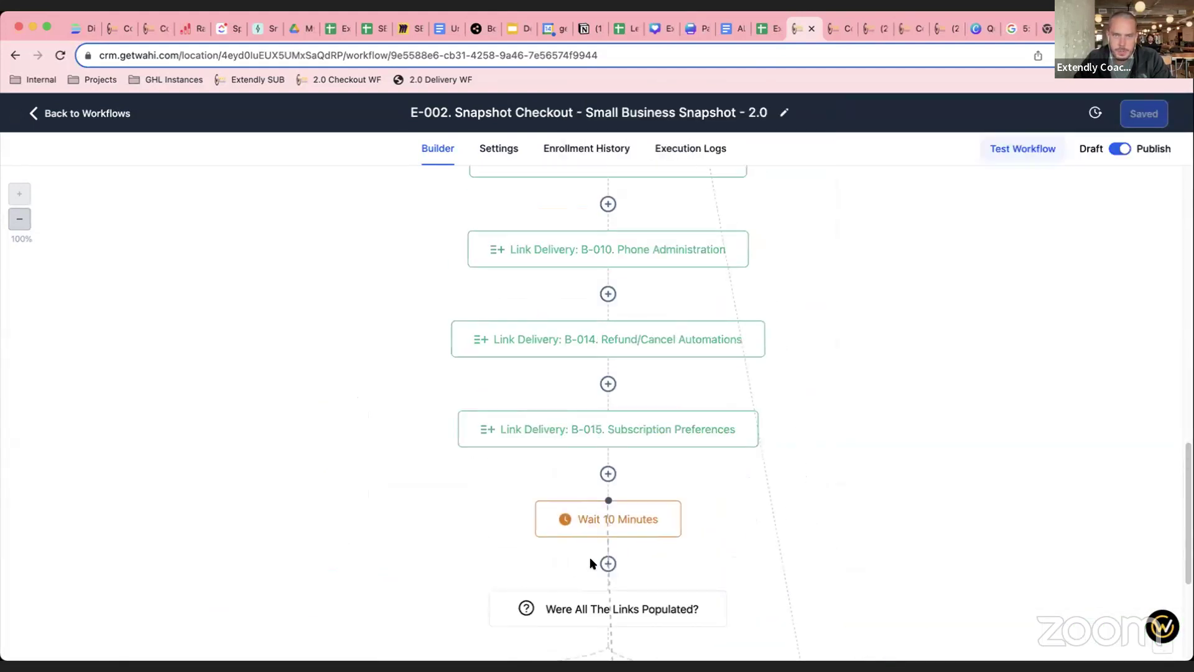
scroll(596, 261, up, 4)
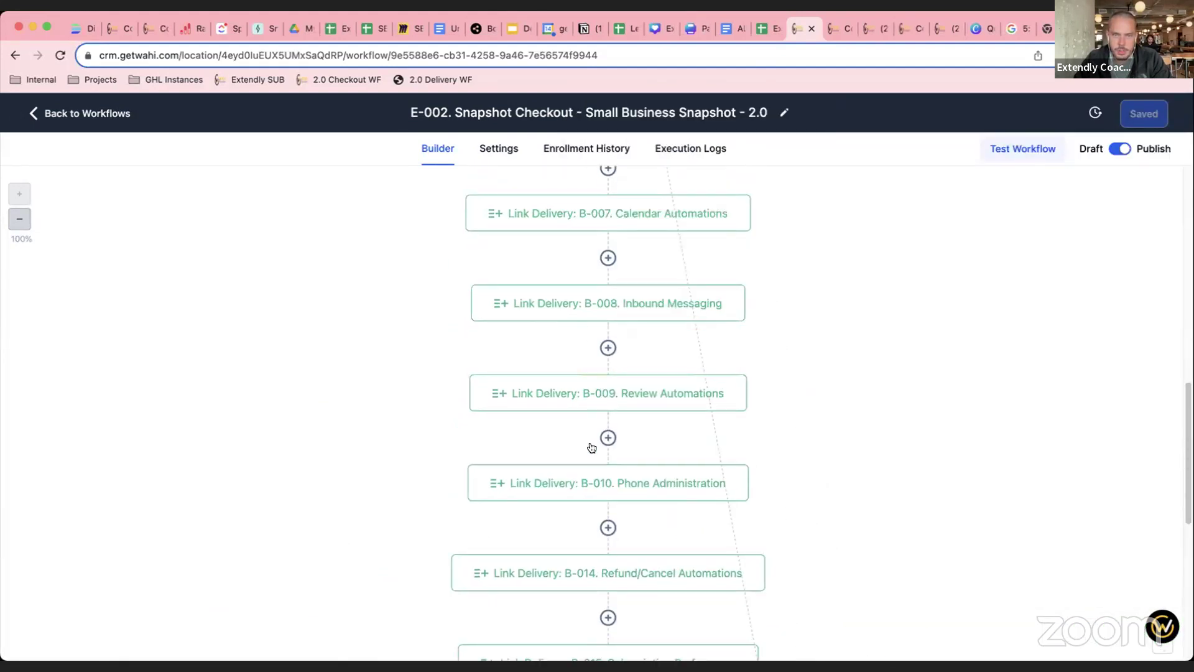
scroll(605, 348, down, 9)
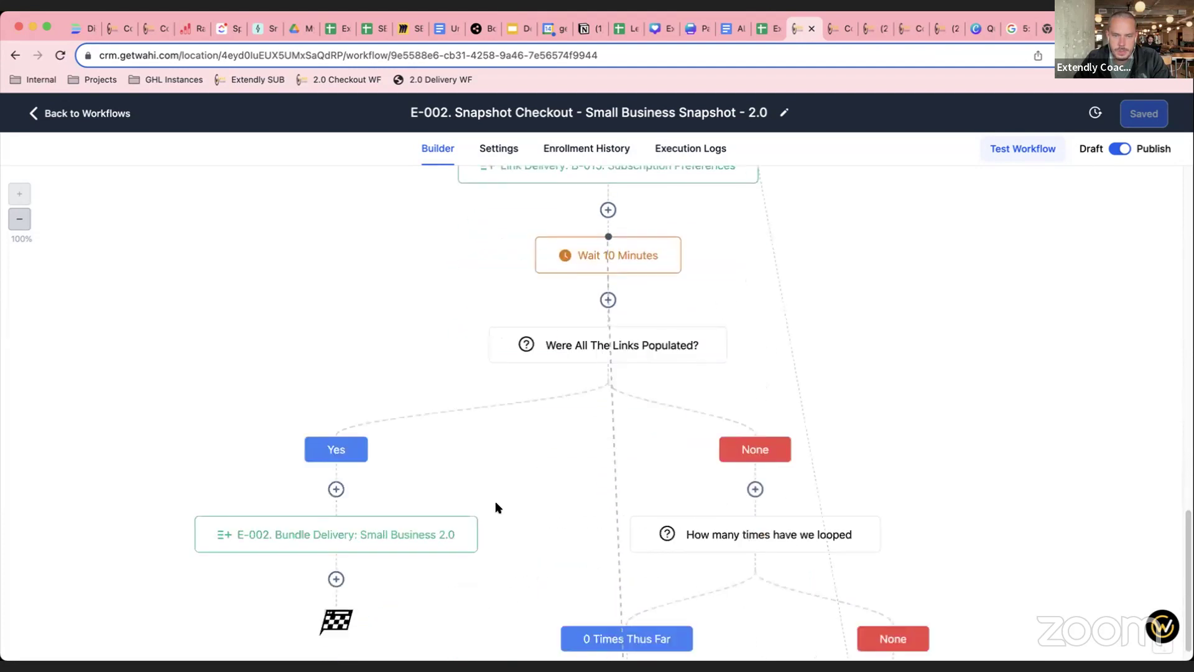
click(599, 352)
scroll(850, 336, down, 10)
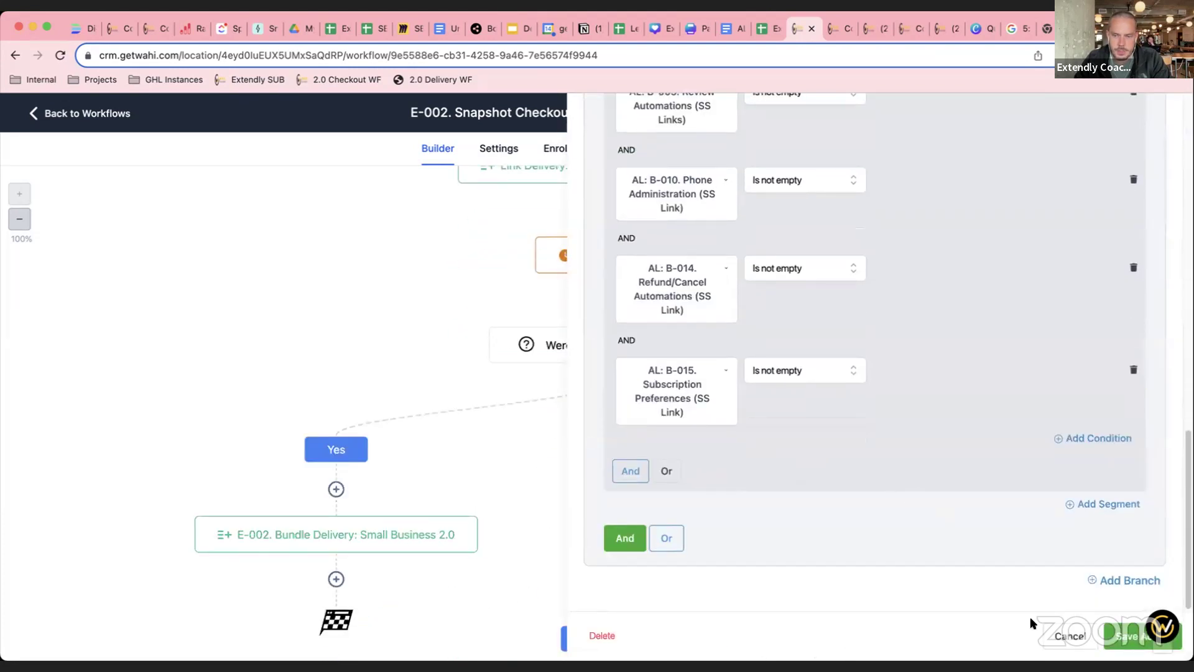
click(1069, 633)
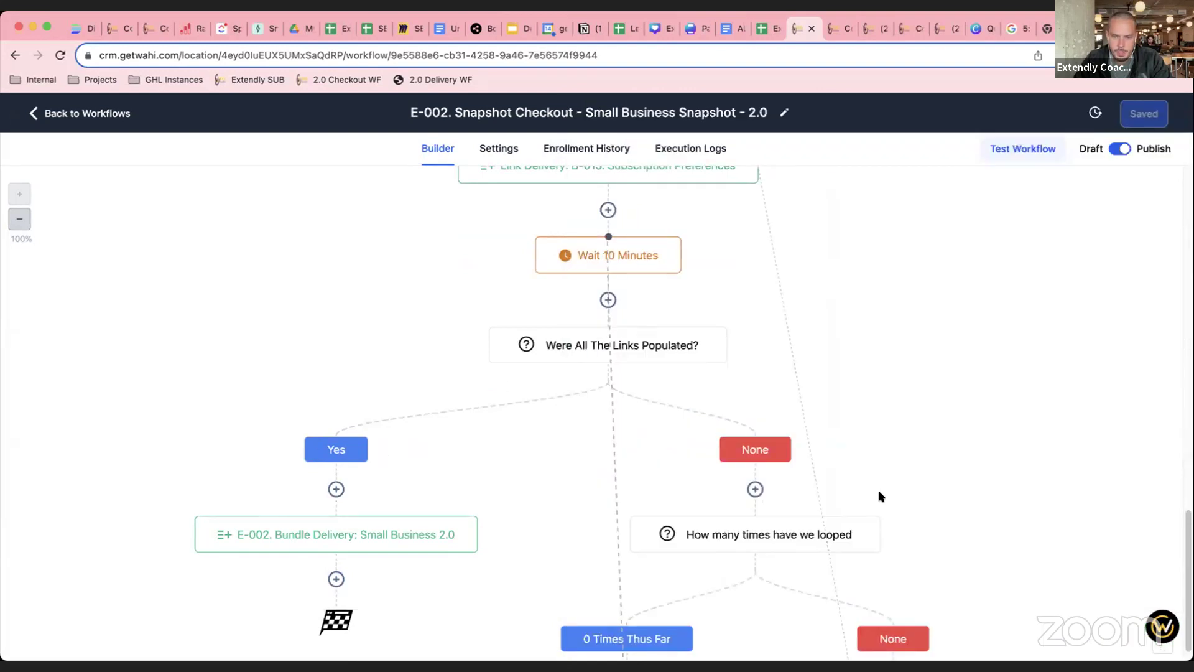
Step: Examine the None branch's loop and notification paths, and check the "How many times have we looped" condition's settings without saving
scroll(751, 446, down, 1)
scroll(751, 445, down, 2)
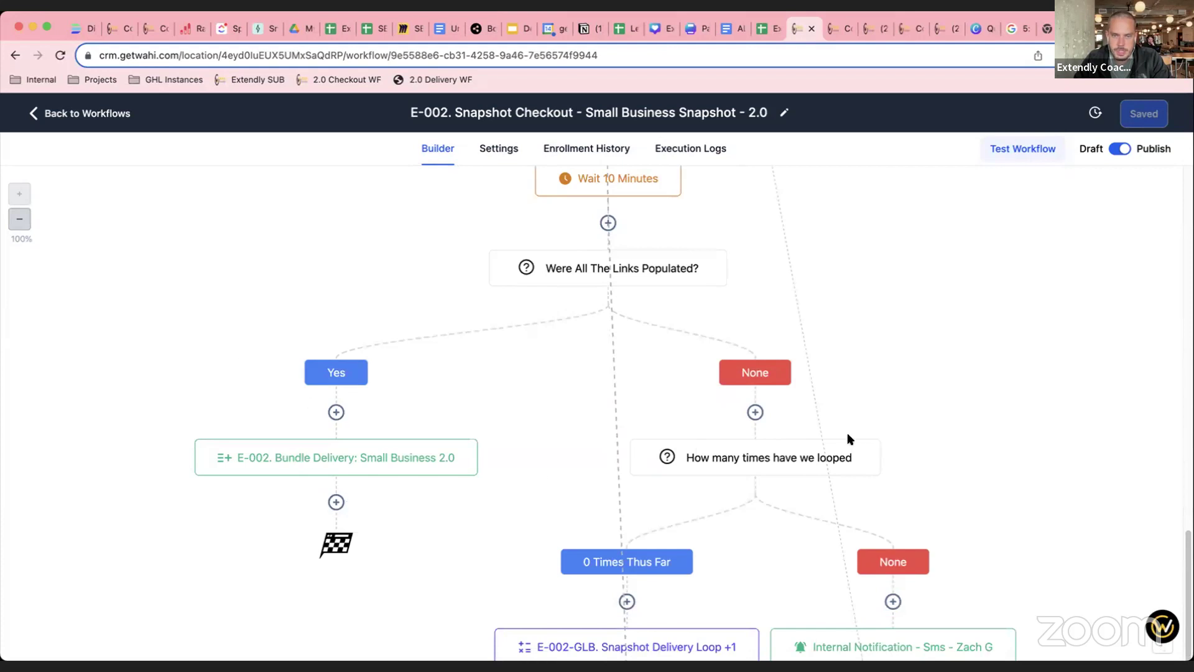
scroll(805, 442, down, 2)
scroll(841, 391, down, 3)
scroll(792, 301, up, 1)
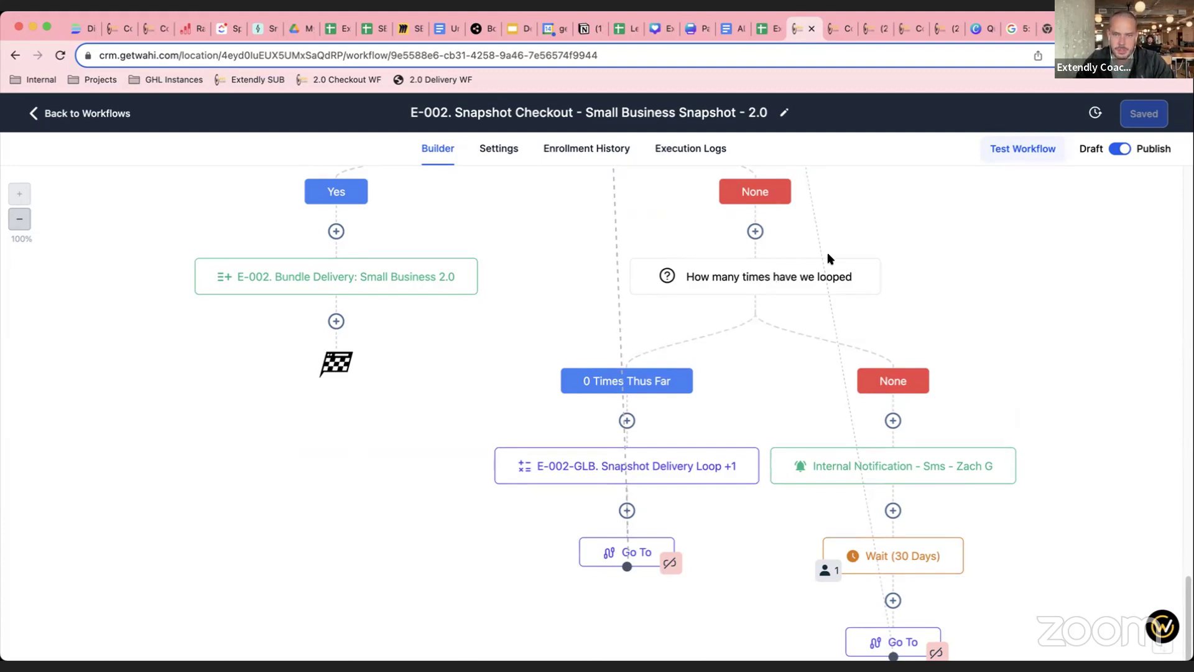
scroll(699, 429, up, 1)
scroll(702, 408, up, 1)
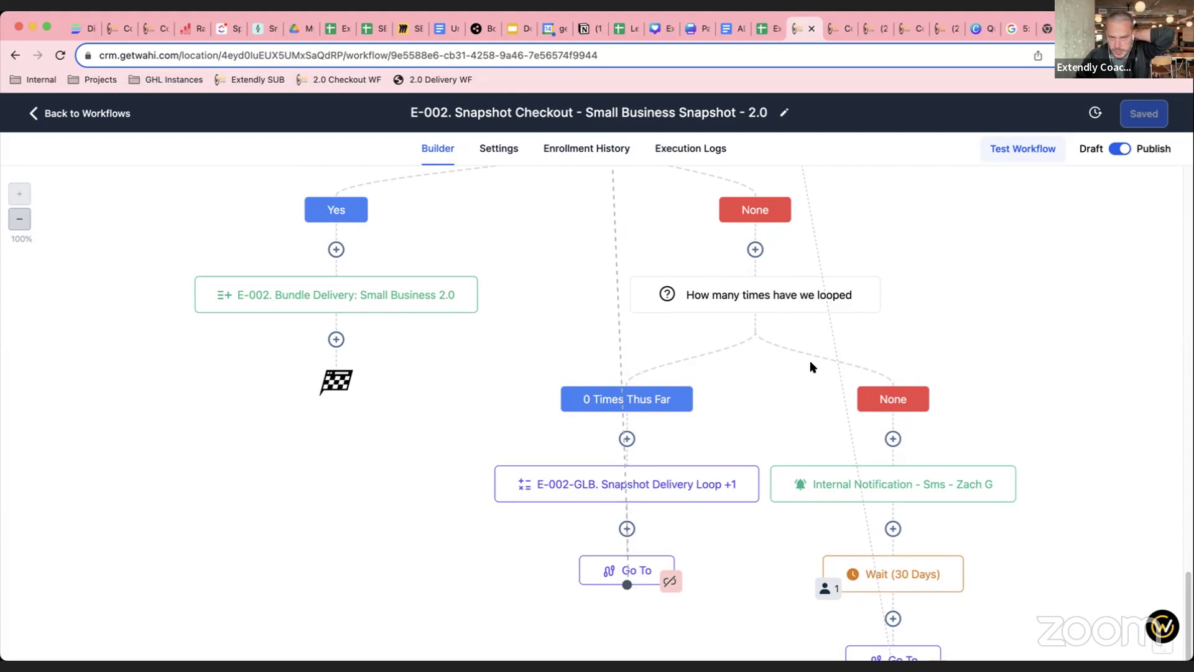
click(767, 301)
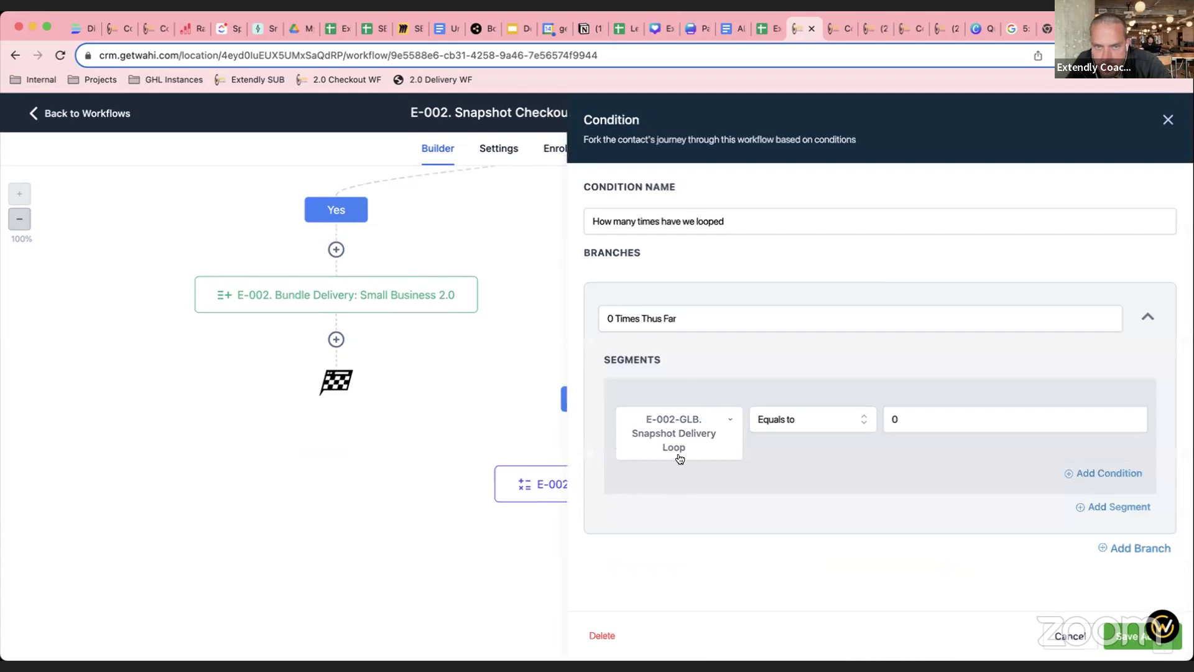
click(1072, 642)
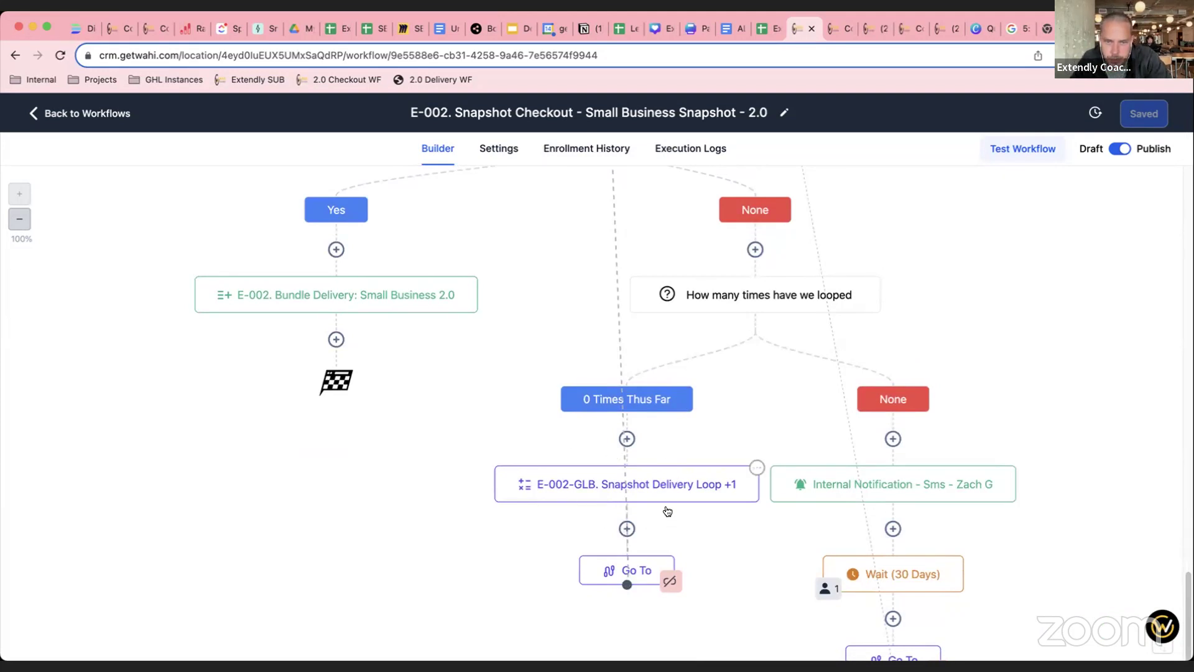
Step: Inspect the "E-002-GLB. Snapshot Delivery Loop +1" math operation's settings and close it without saving
click(755, 498)
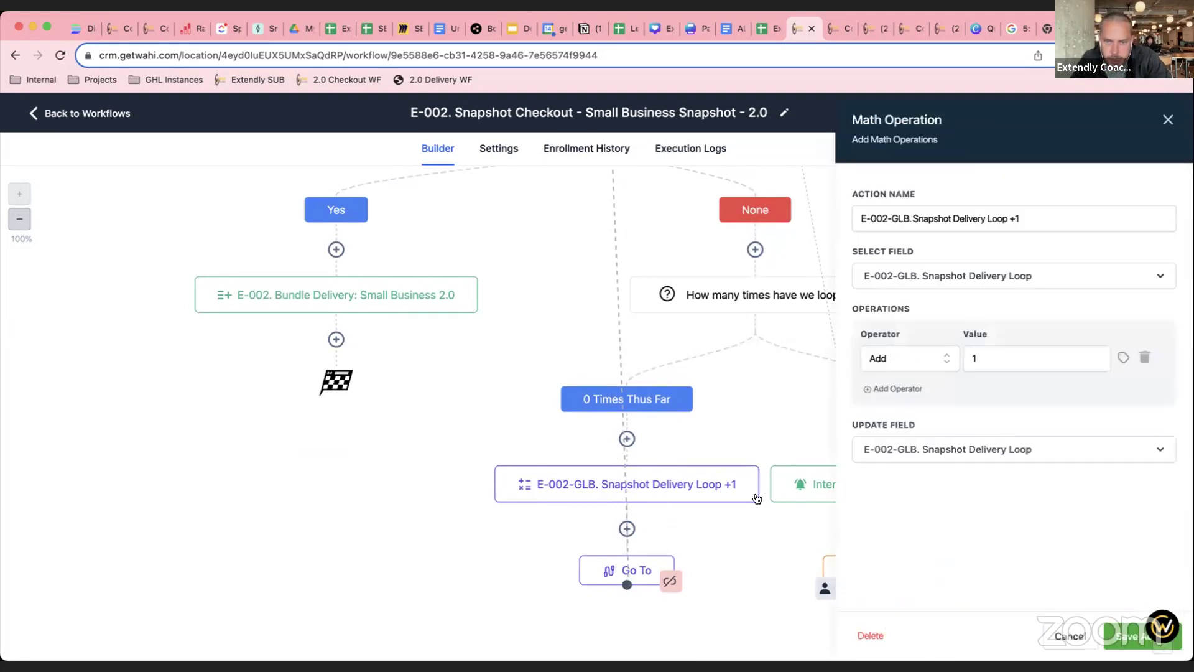
click(1068, 634)
scroll(685, 560, up, 5)
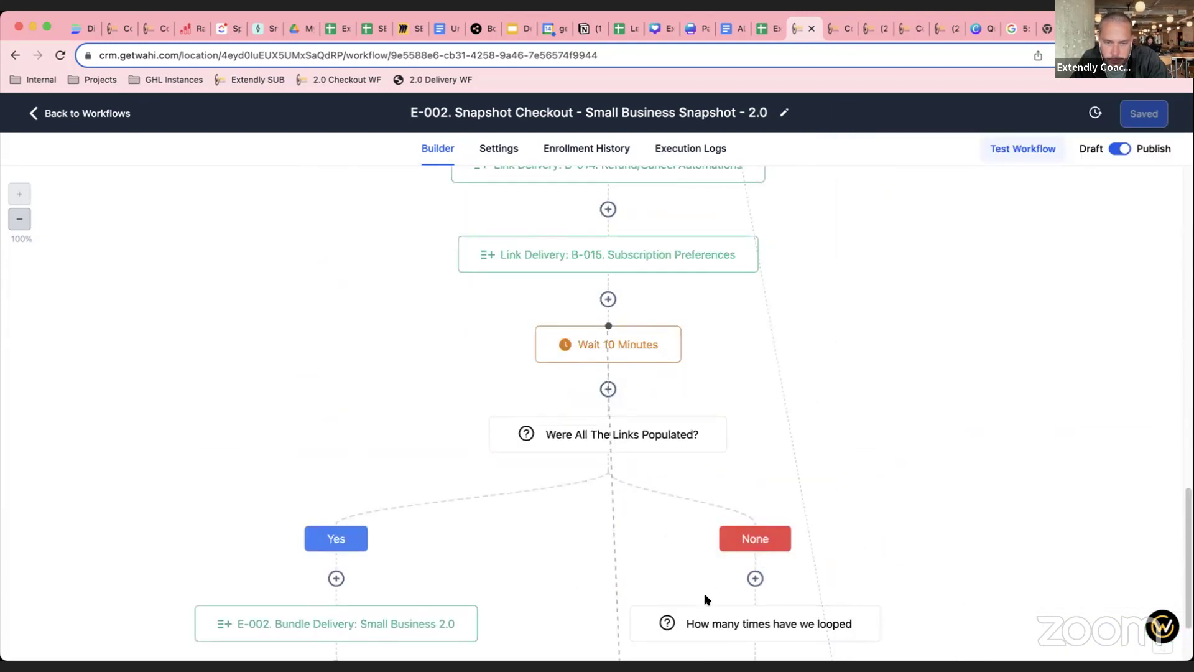
Step: Revisit the "Were All The Links Populated?" condition after the 10-minute wait and close it without saving
scroll(697, 572, down, 1)
scroll(696, 565, down, 1)
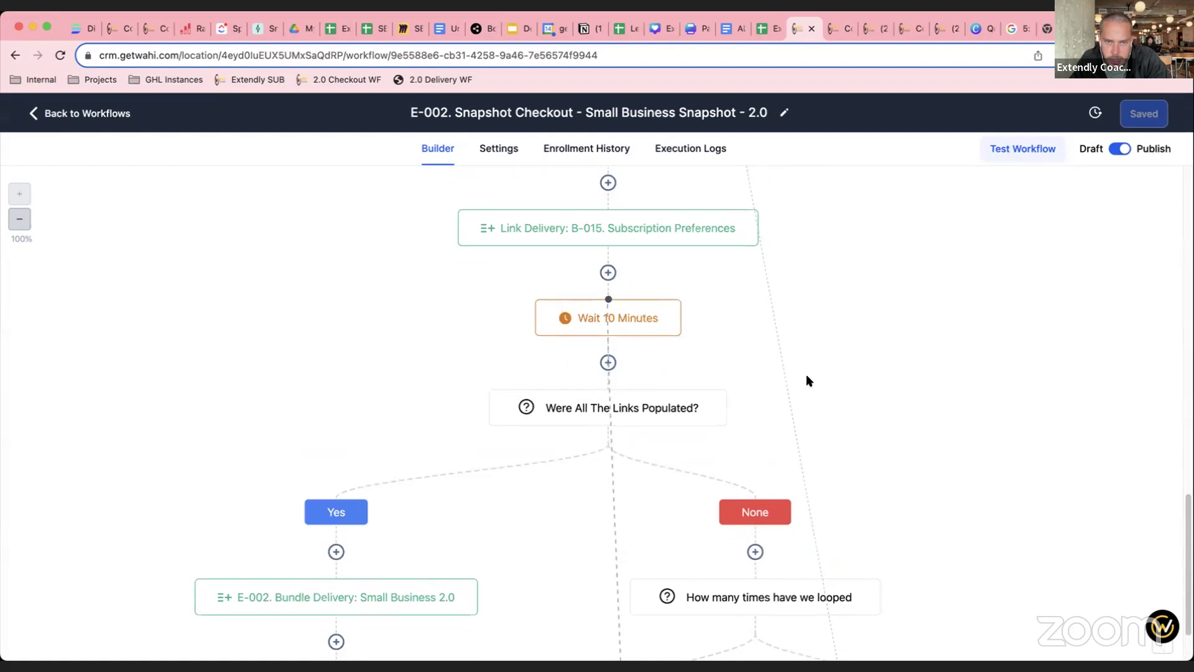
scroll(805, 375, down, 2)
click(639, 368)
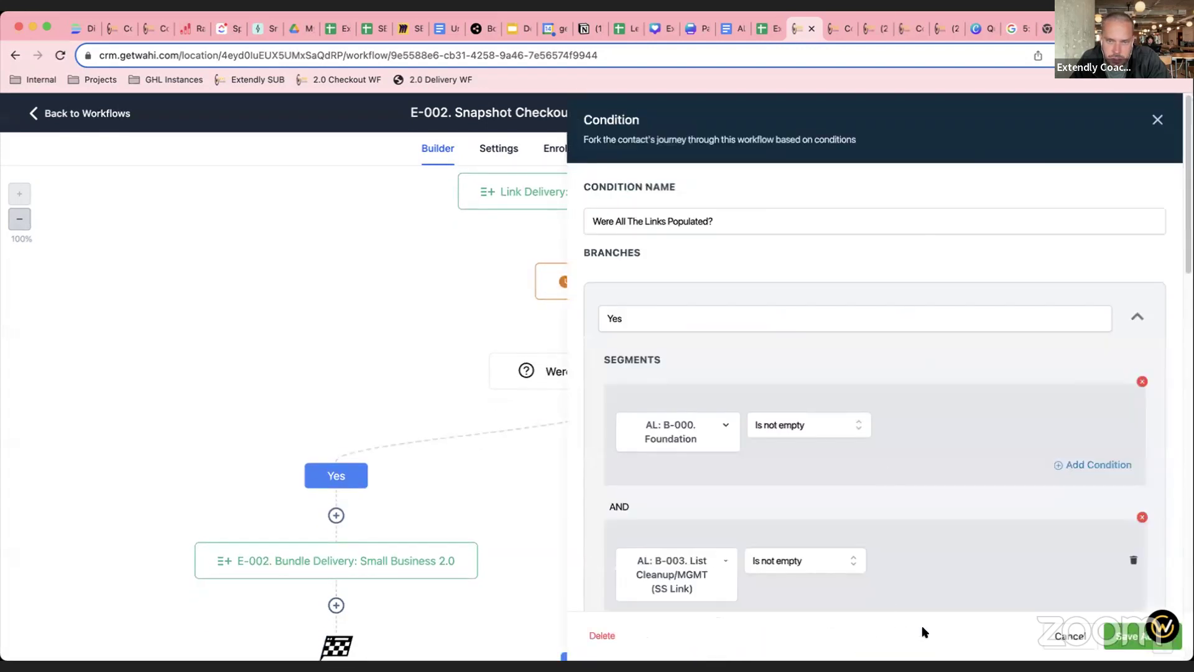
click(1069, 634)
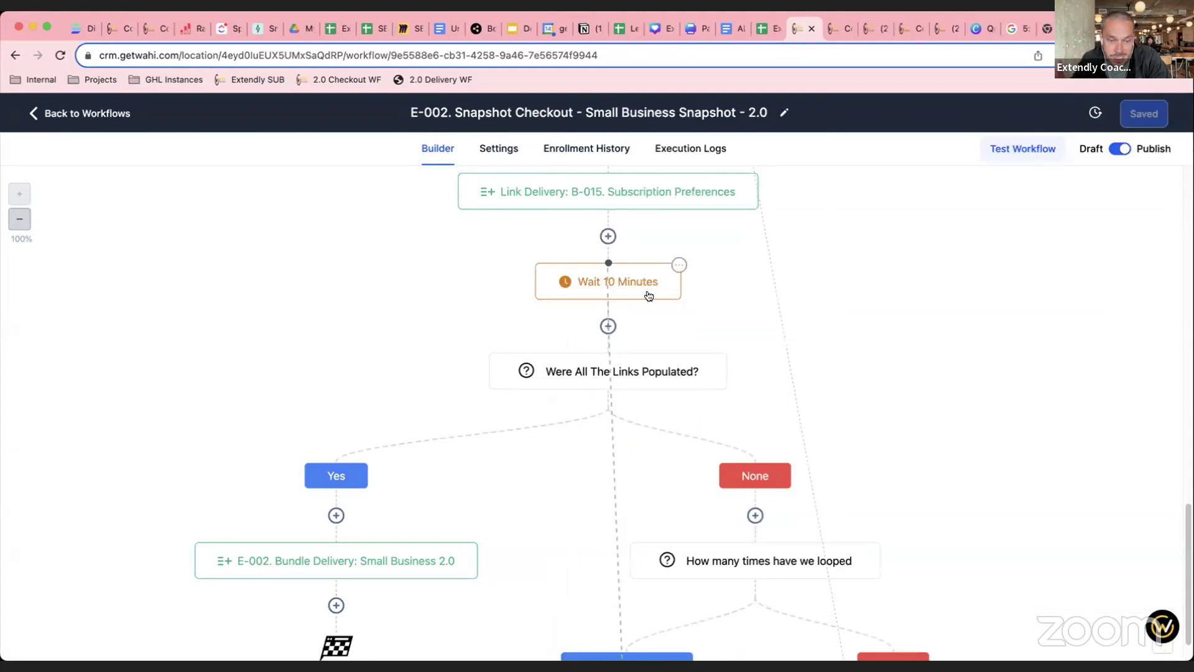
Step: Check the loop-count value of the "0 Times Thus Far" branch in the "How many times have we looped" condition, closing it without saving
scroll(671, 436, down, 3)
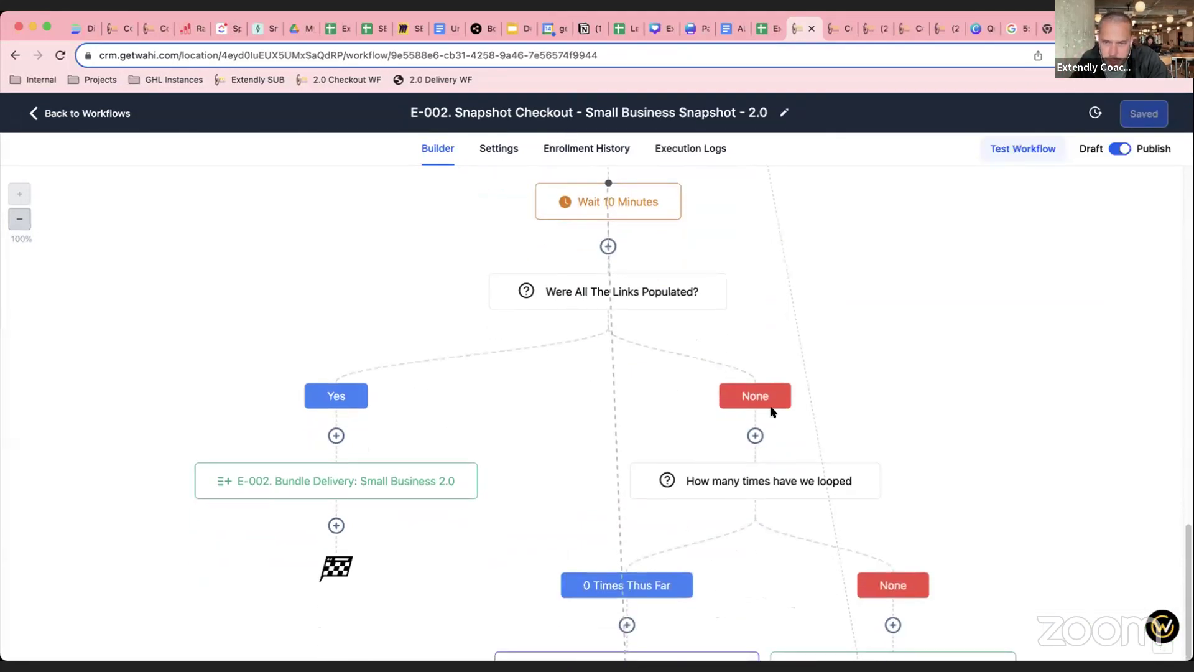
click(772, 475)
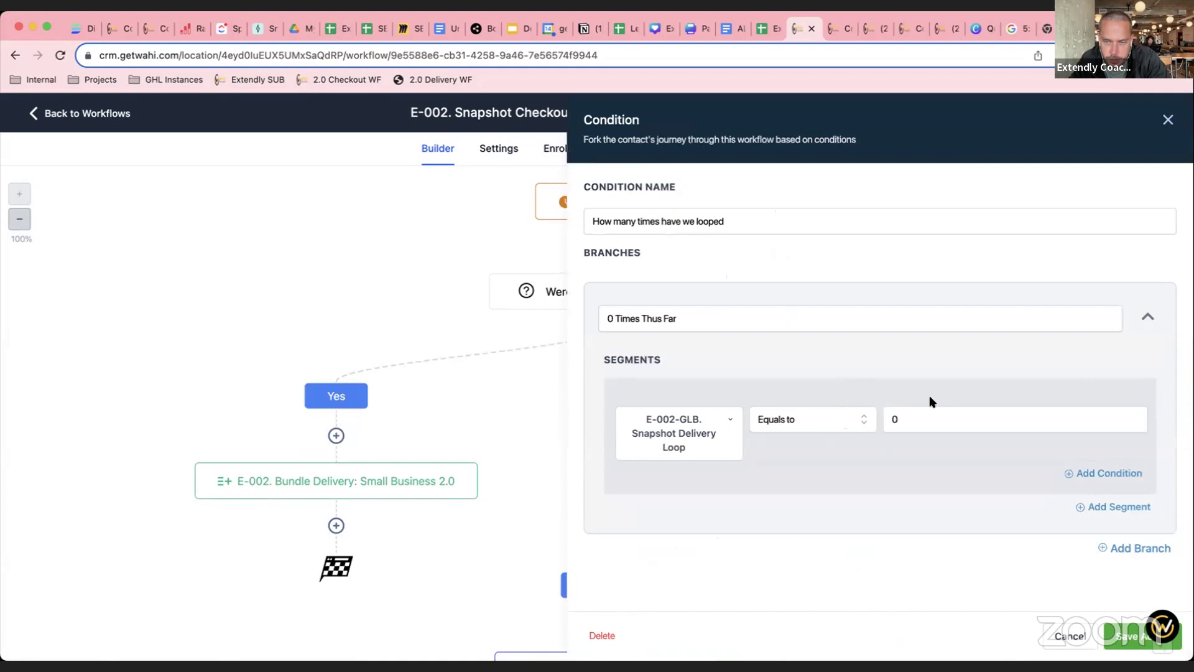
drag(923, 419, 874, 412)
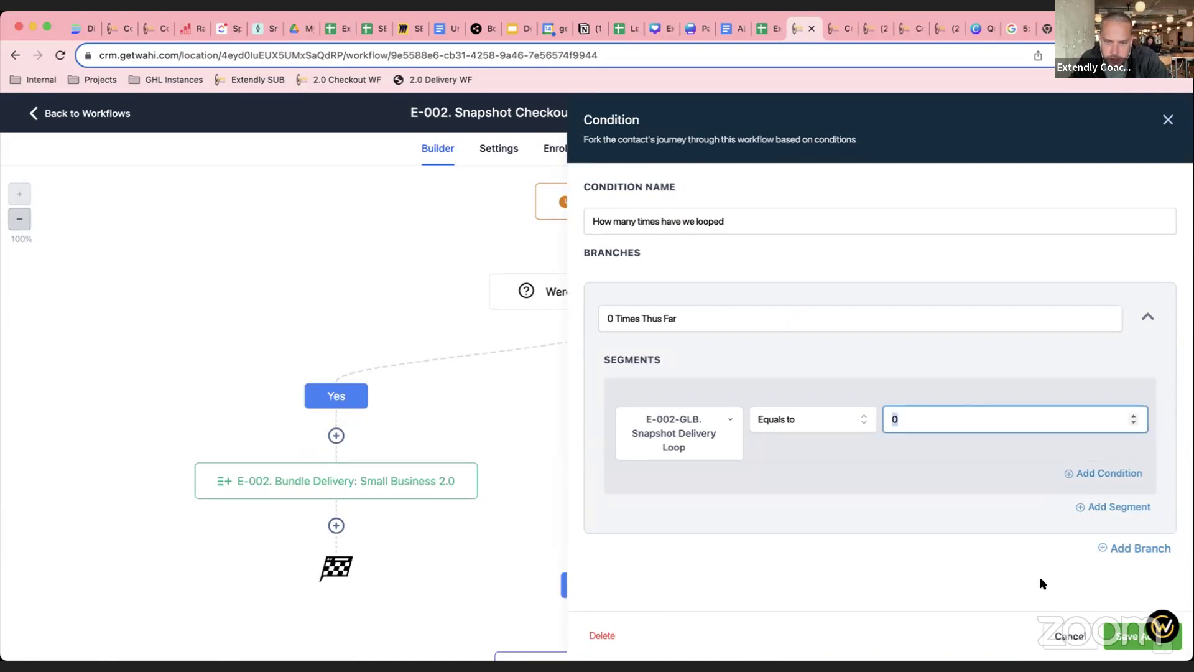
click(1061, 632)
Step: Examine the loop-count branches, including the delivery loop's Go To, the internal SMS notification, the 30-day wait and its Go To
scroll(889, 472, down, 2)
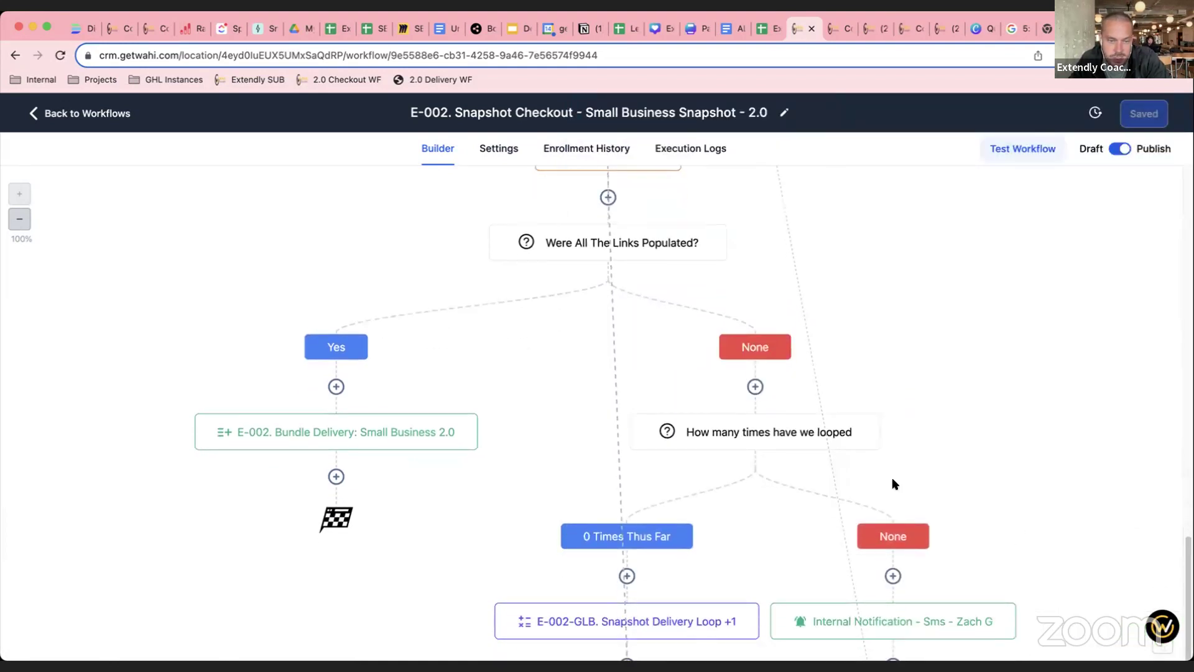
scroll(896, 438, down, 3)
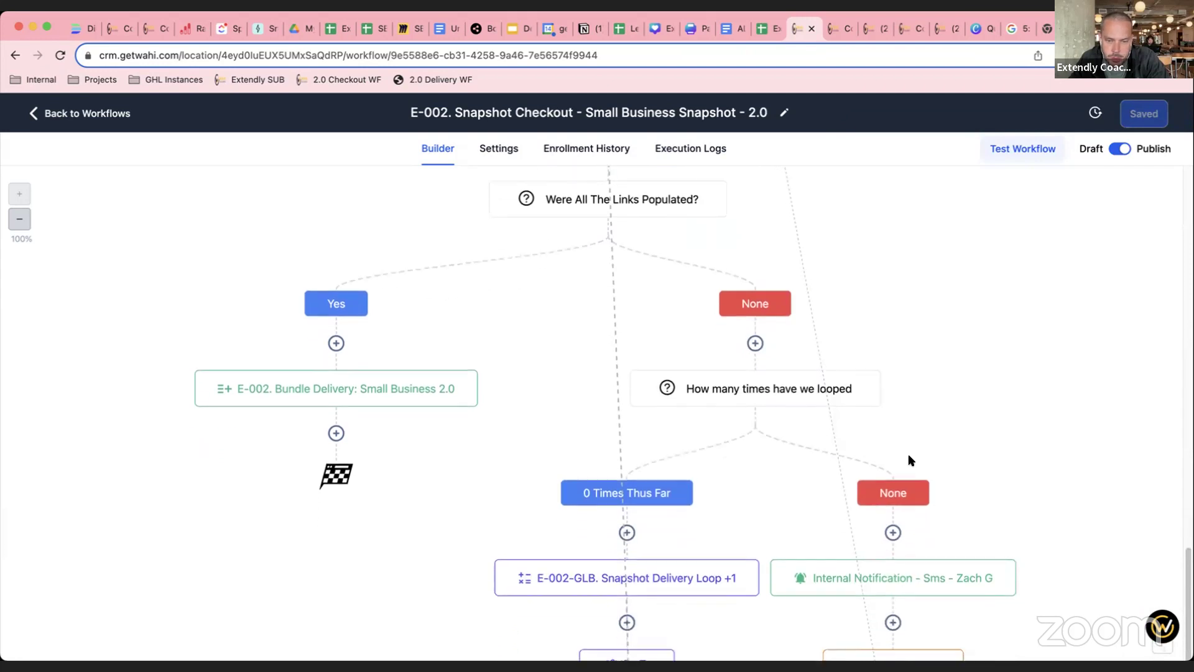
scroll(718, 322, down, 2)
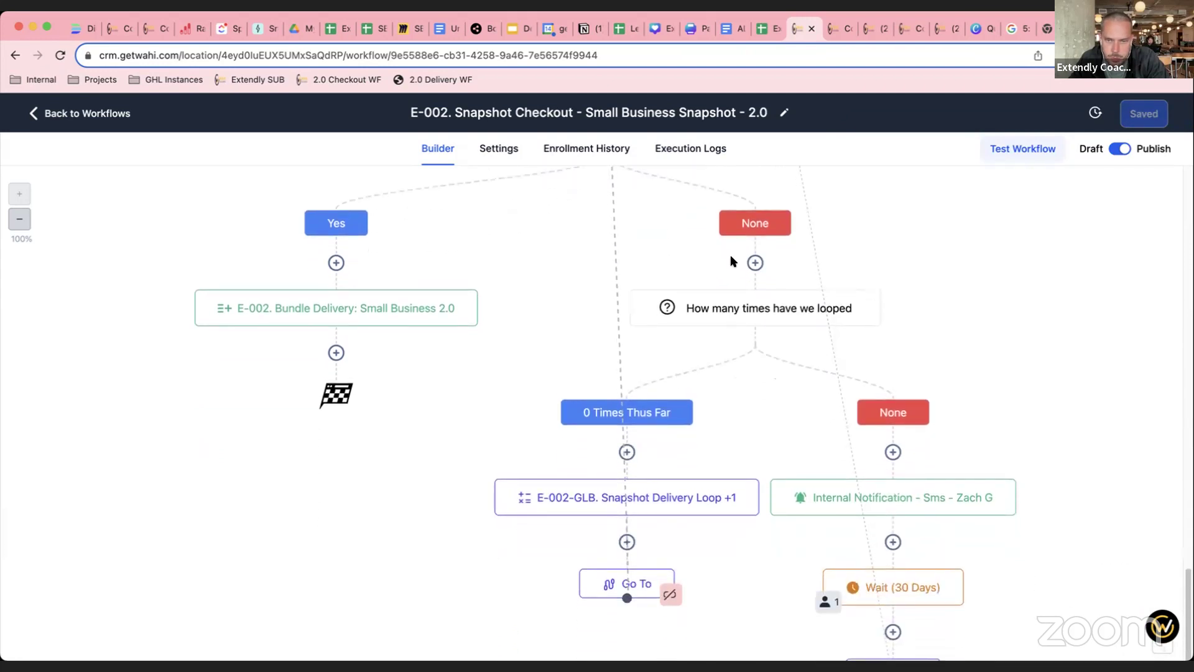
scroll(929, 516, down, 1)
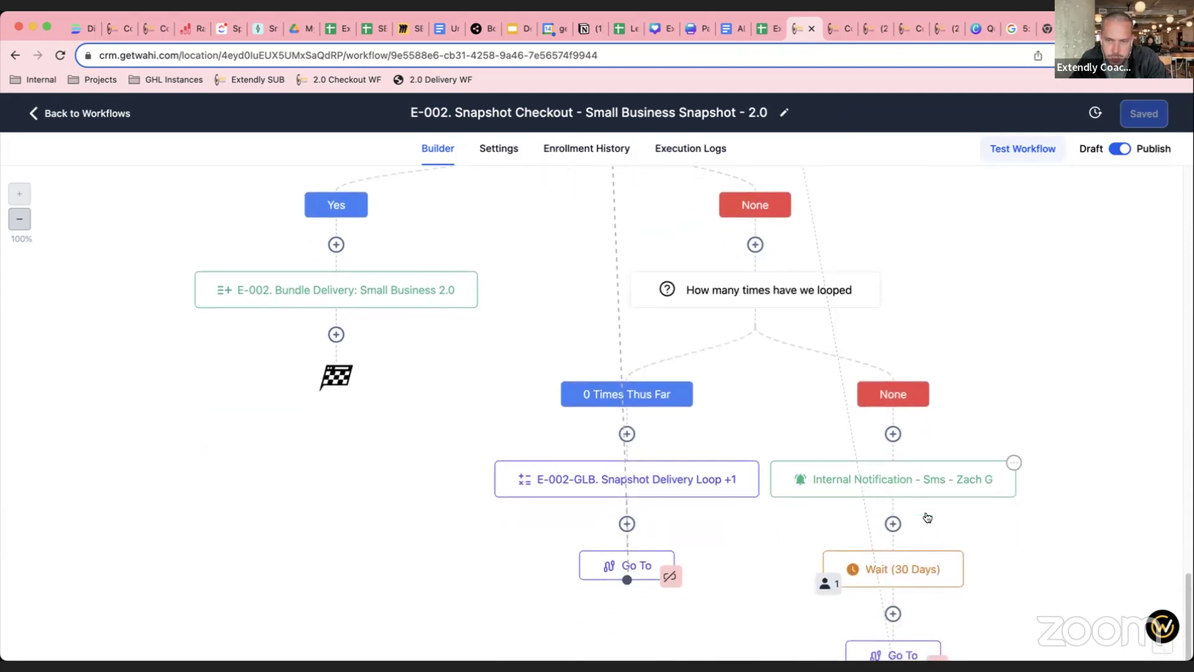
scroll(991, 504, down, 1)
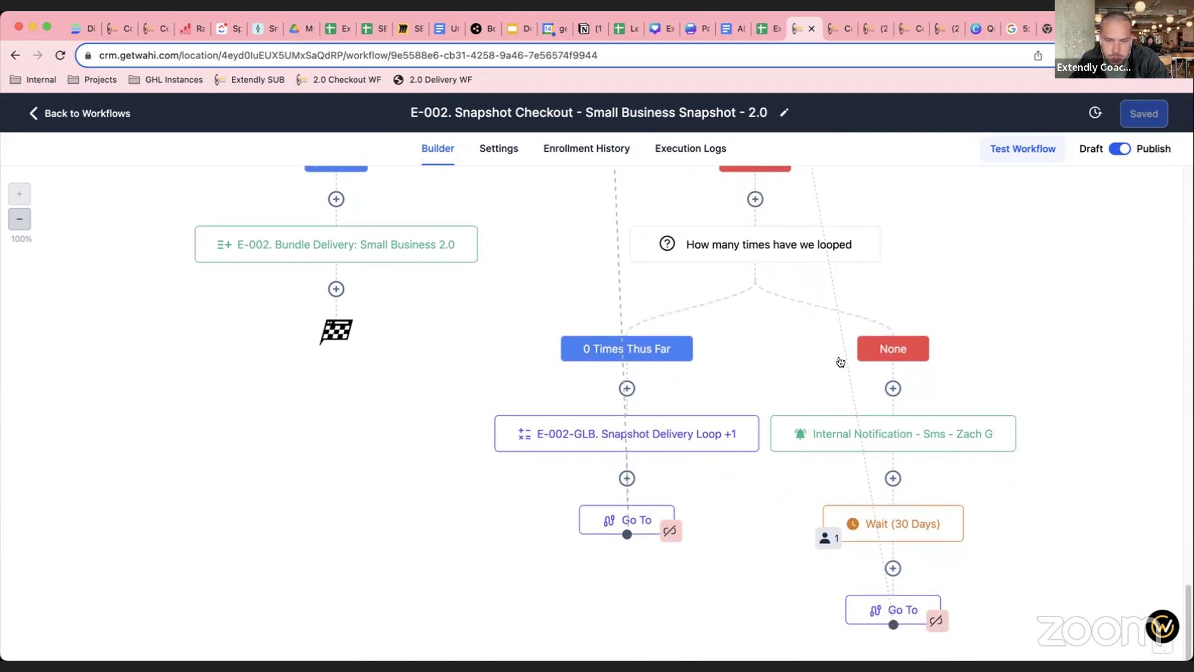
scroll(935, 398, down, 1)
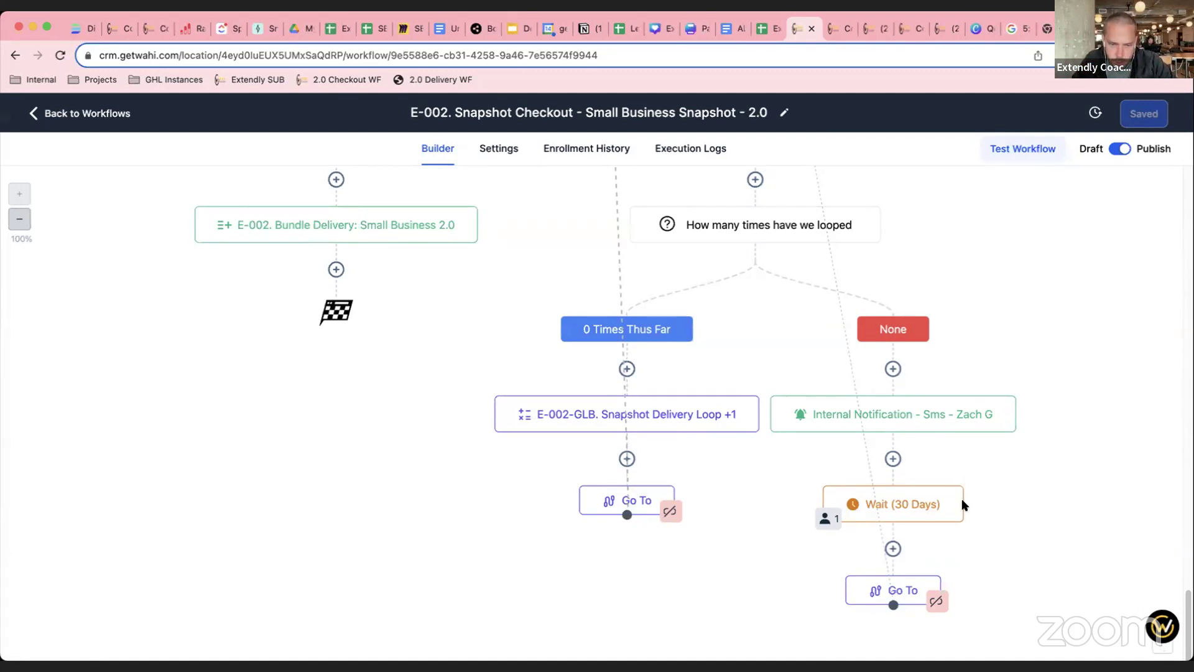
scroll(961, 507, up, 1)
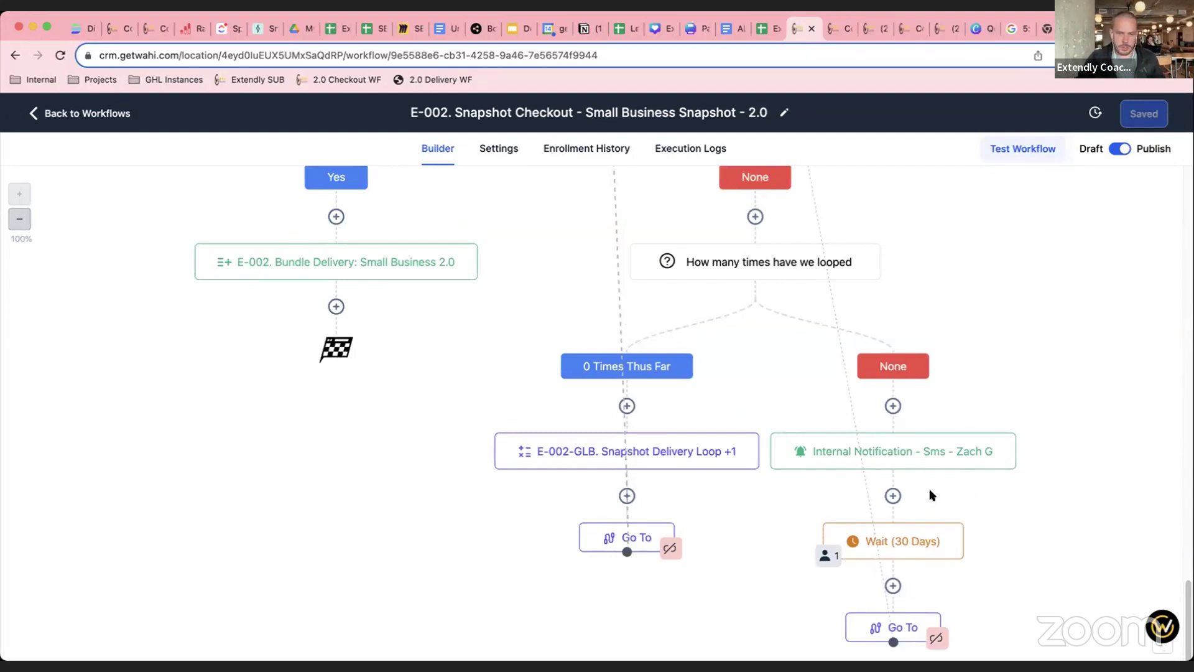
scroll(886, 587, up, 1)
scroll(1045, 538, down, 3)
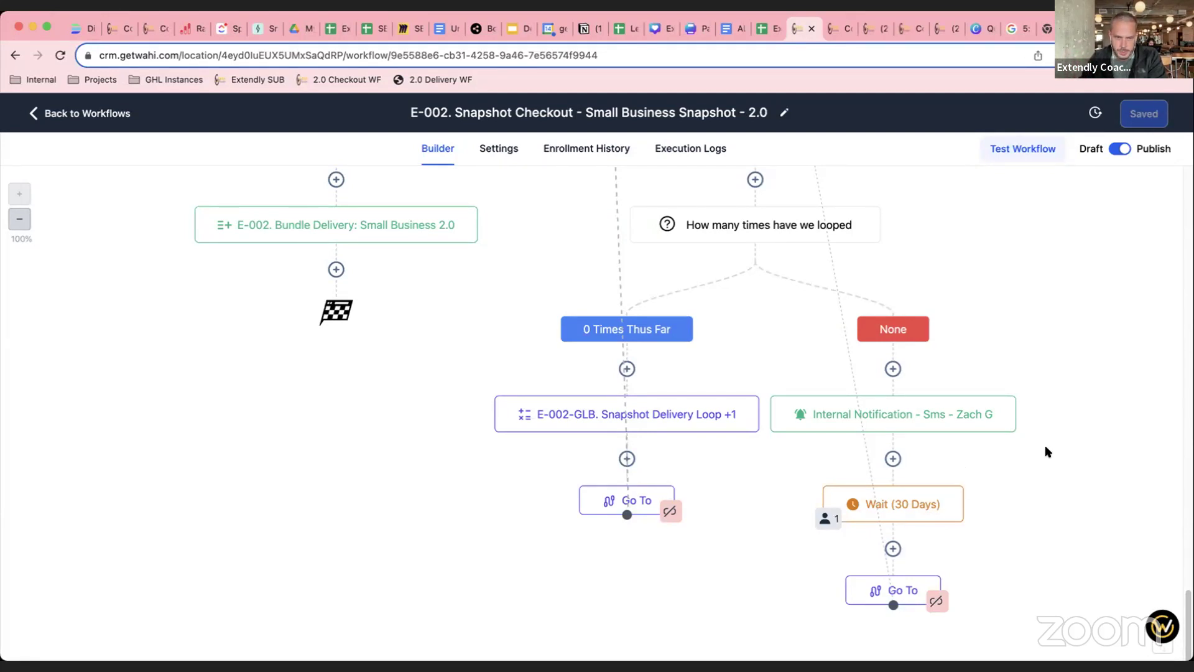
scroll(1045, 445, up, 1)
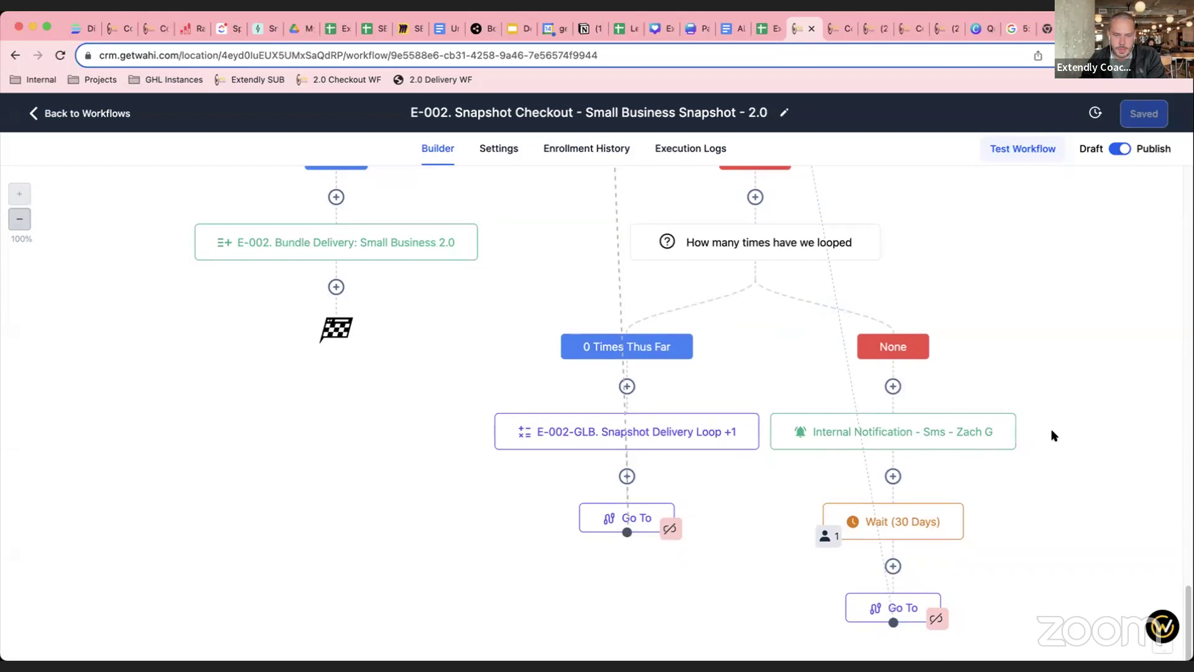
scroll(1053, 433, down, 1)
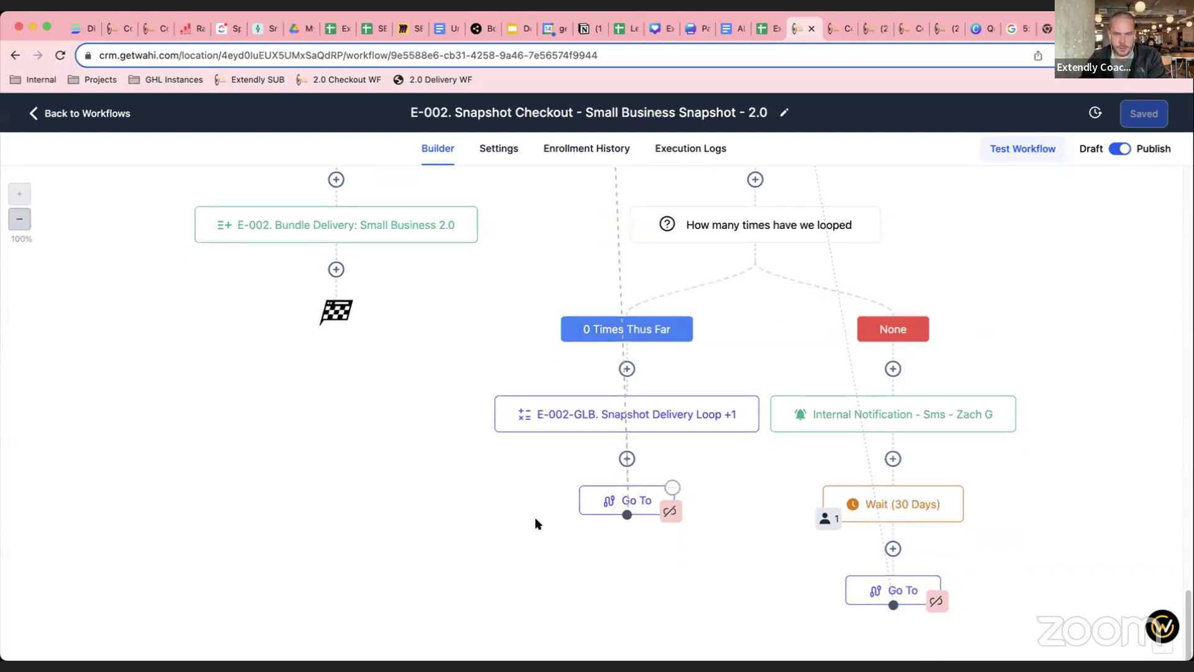
scroll(588, 461, up, 10)
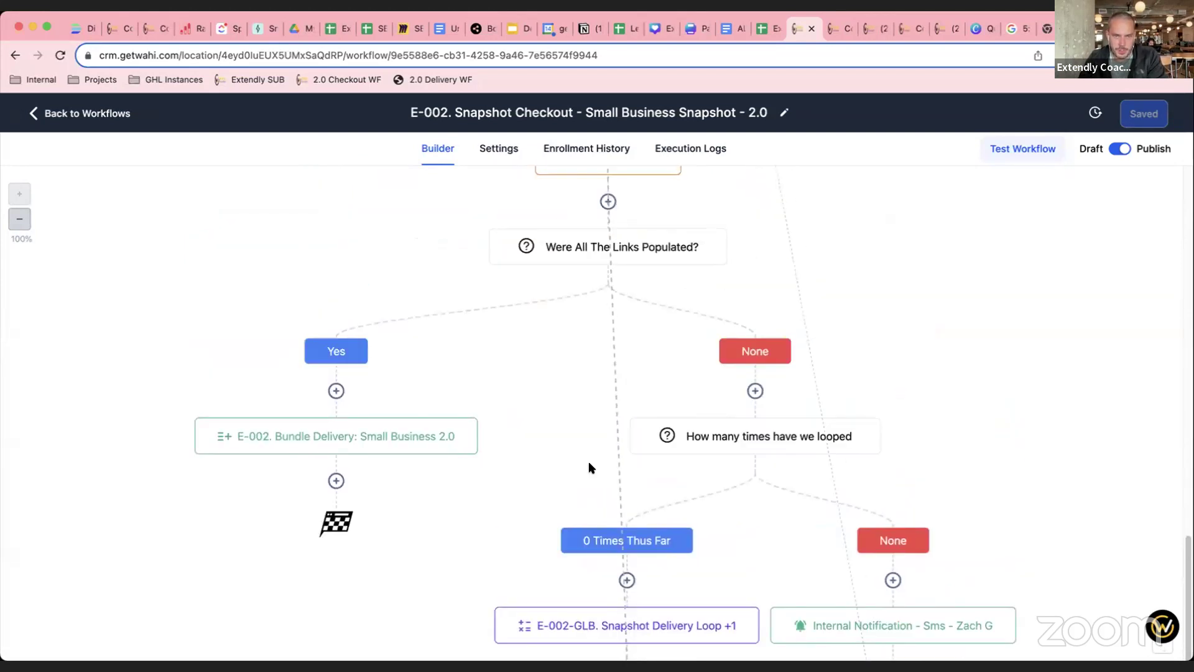
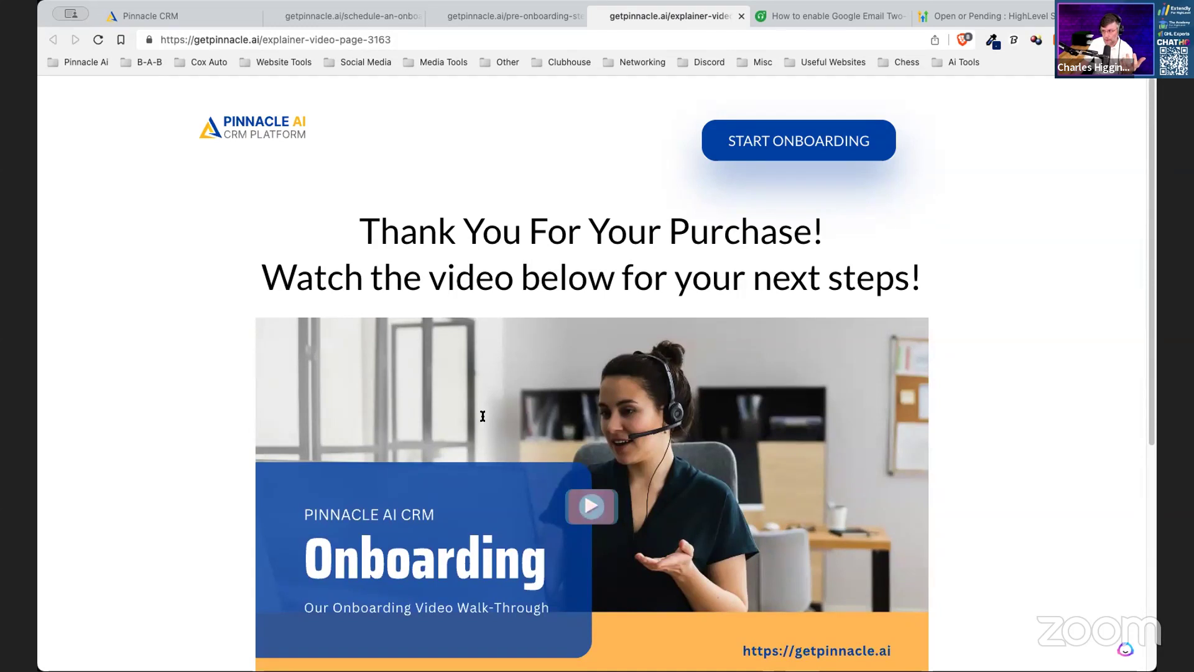
Step: Look over the getpinnacle.ai thank-you video page, and examine the Pre Onboarding Intake Form's fields and stages
scroll(568, 264, down, 3)
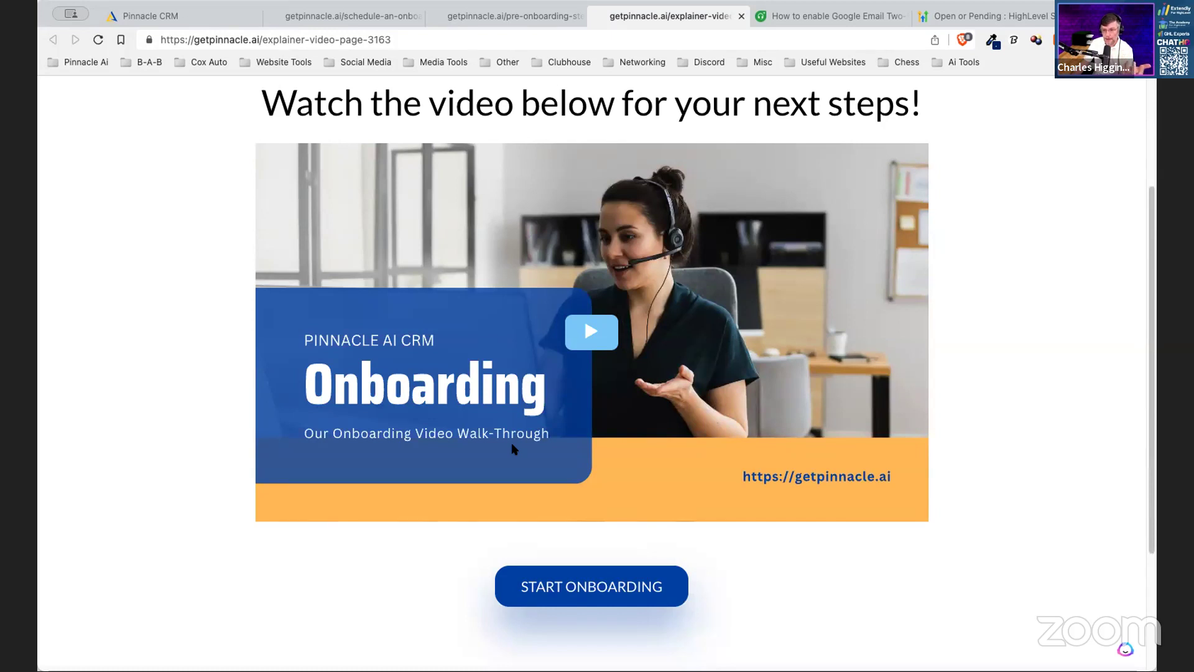
scroll(511, 279, up, 3)
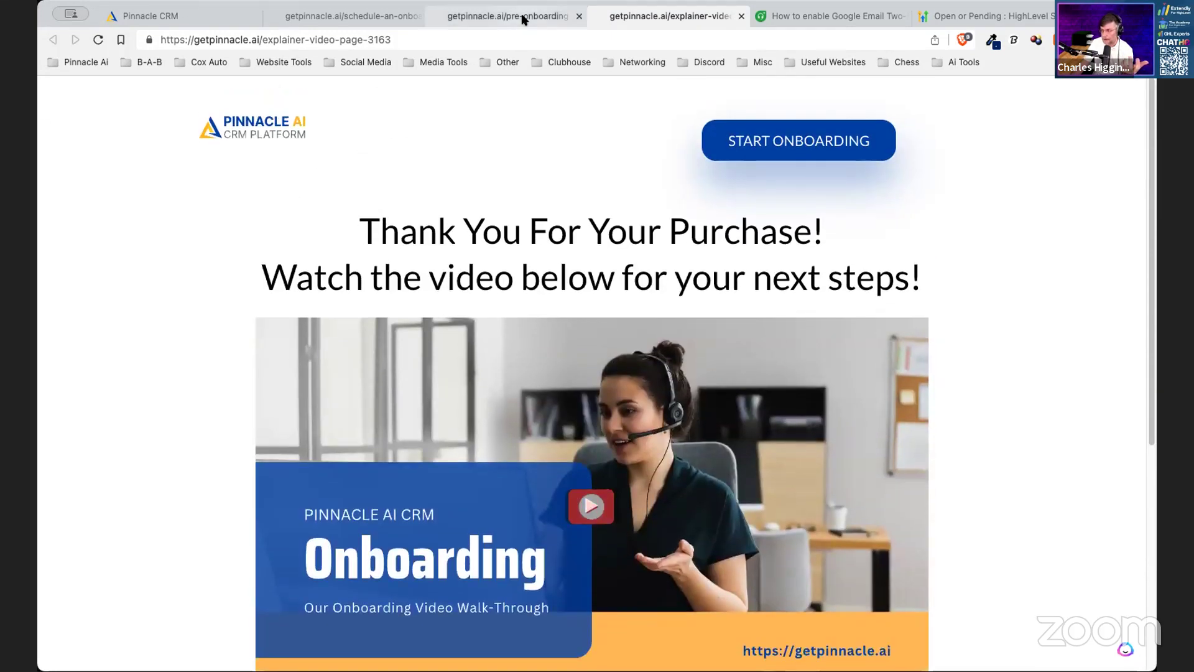
click(507, 19)
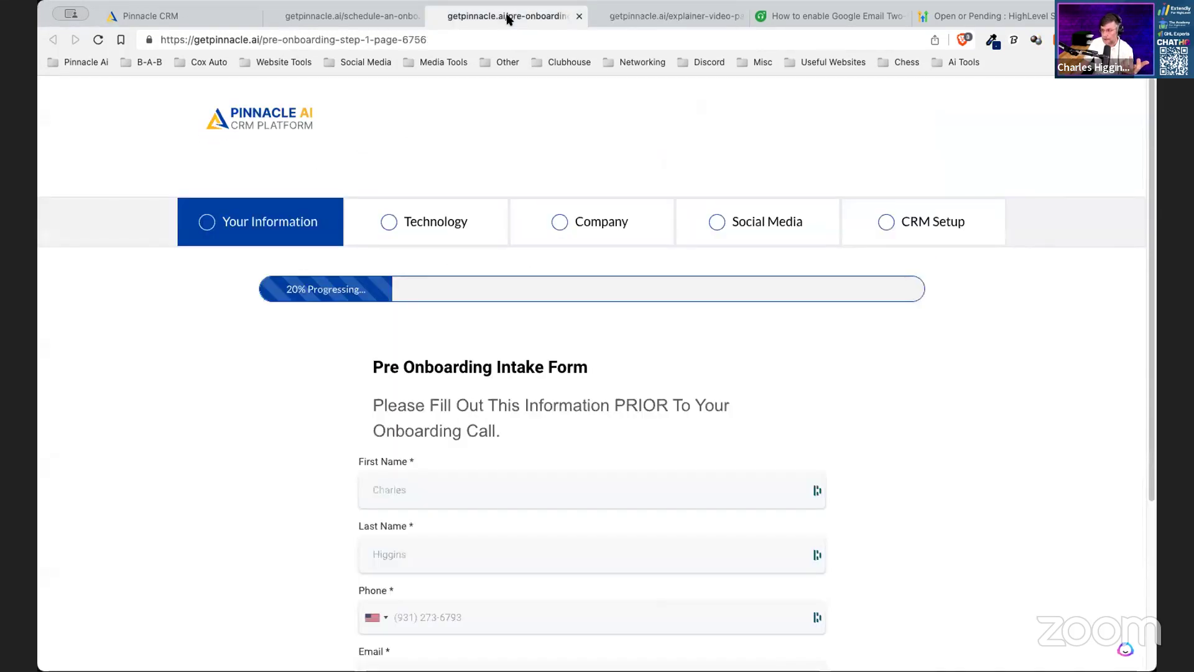
scroll(254, 404, down, 2)
scroll(267, 383, down, 1)
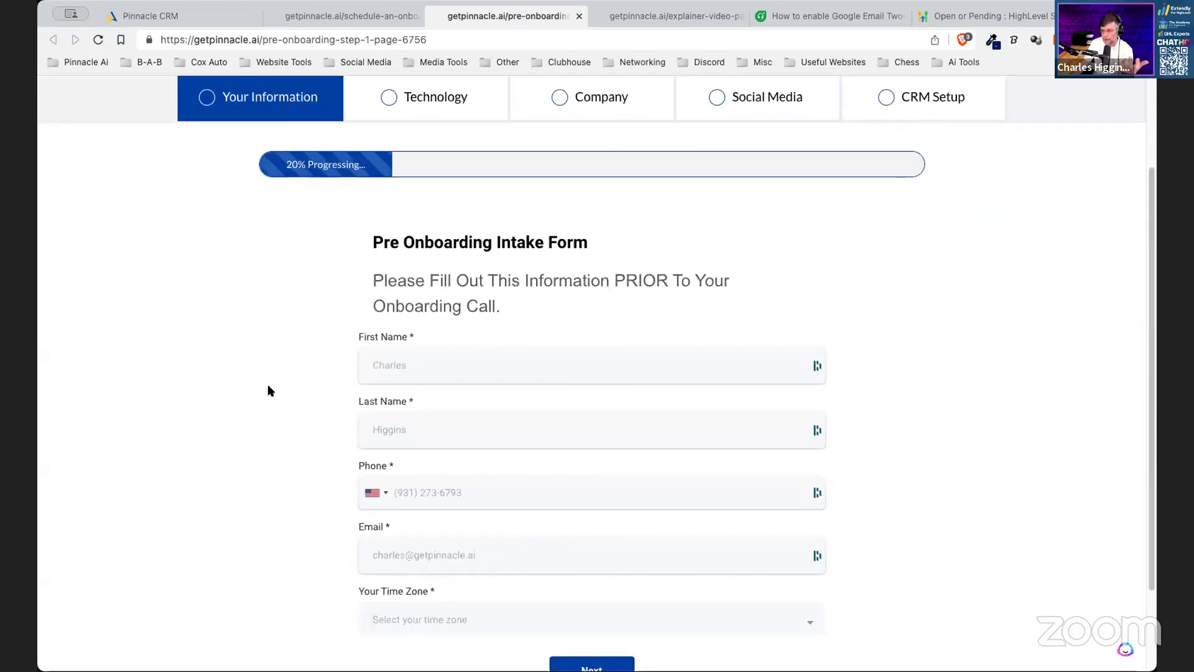
scroll(277, 163, up, 1)
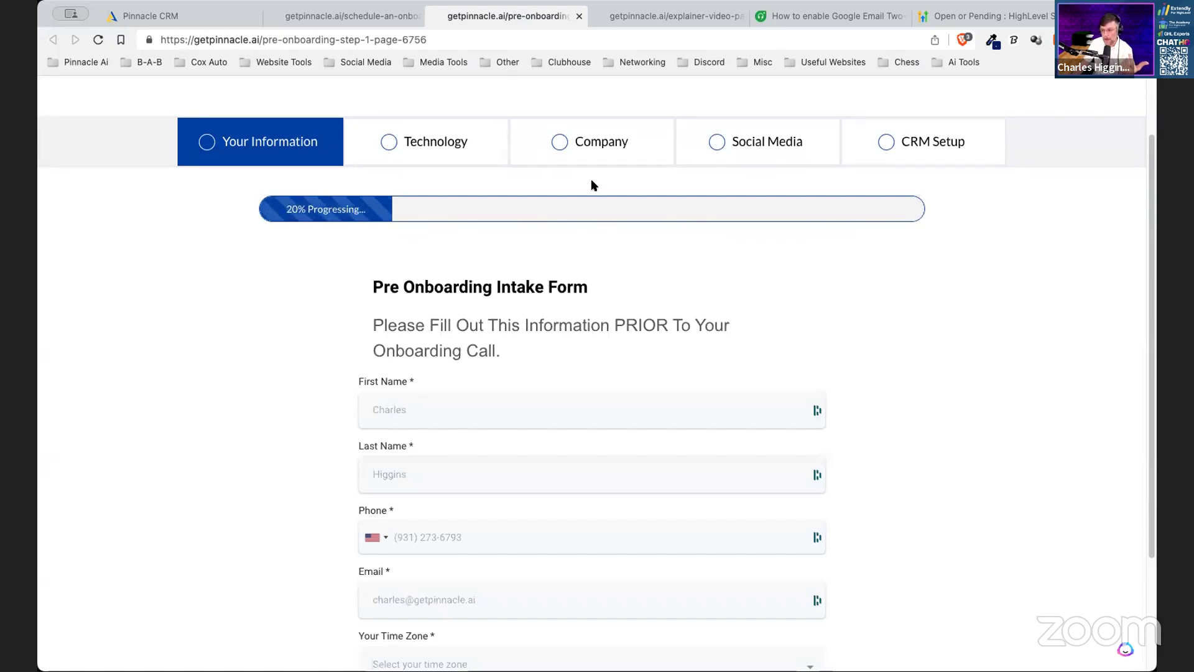
scroll(514, 354, down, 3)
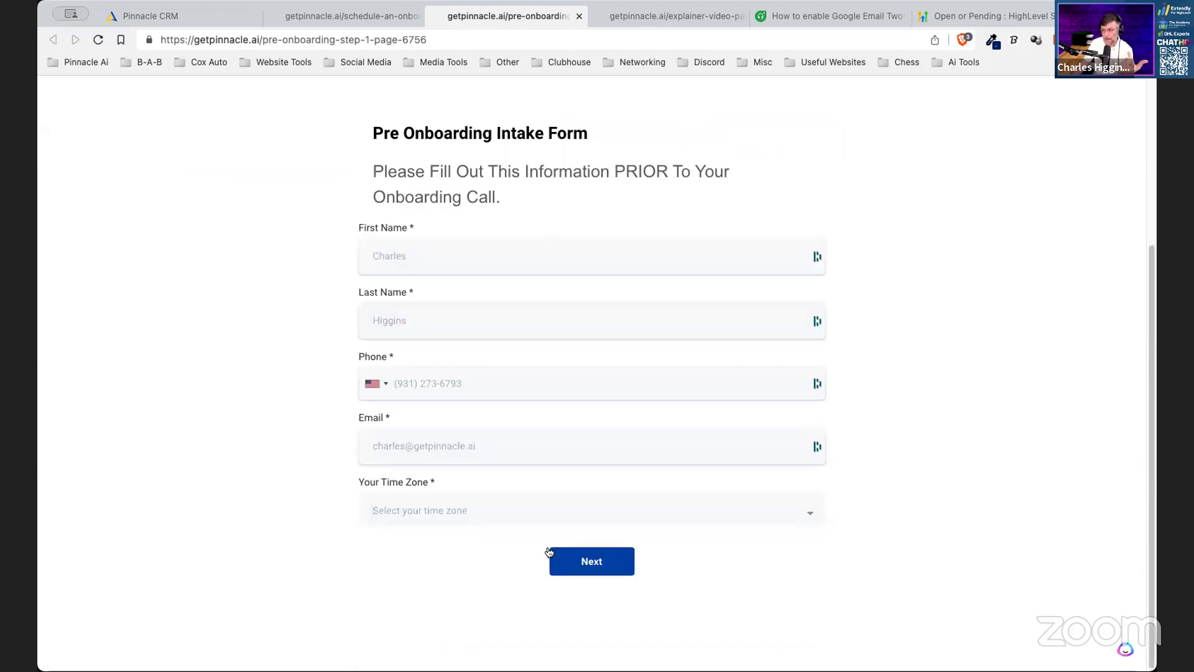
scroll(360, 396, up, 2)
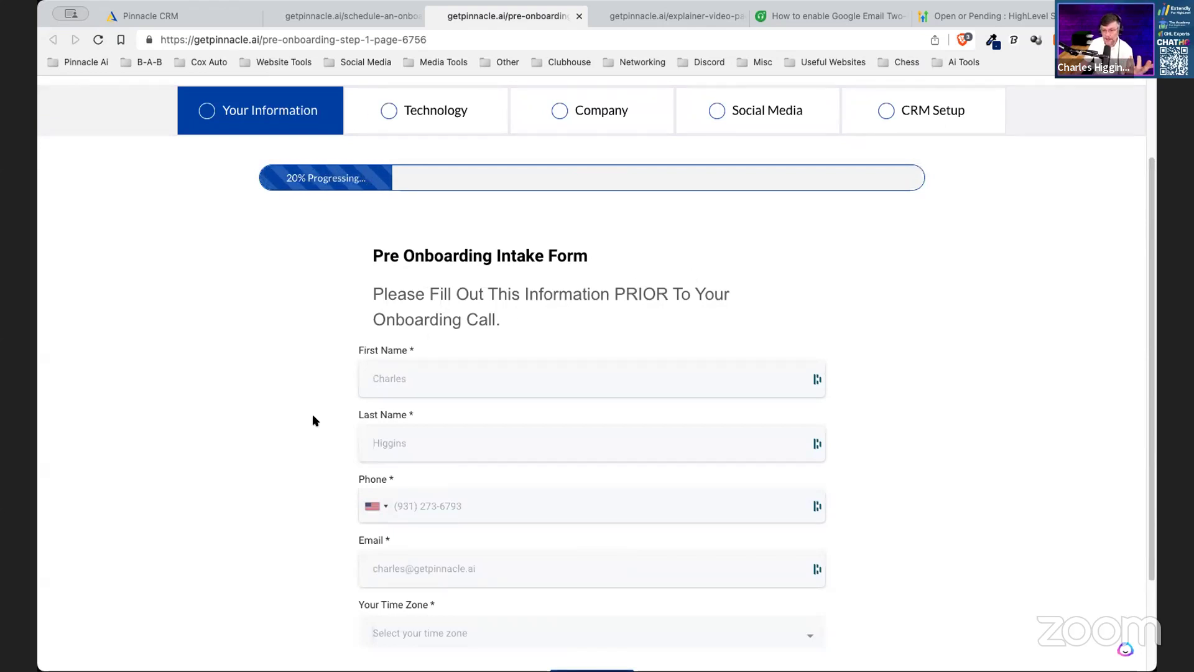
scroll(312, 417, down, 2)
scroll(380, 187, up, 1)
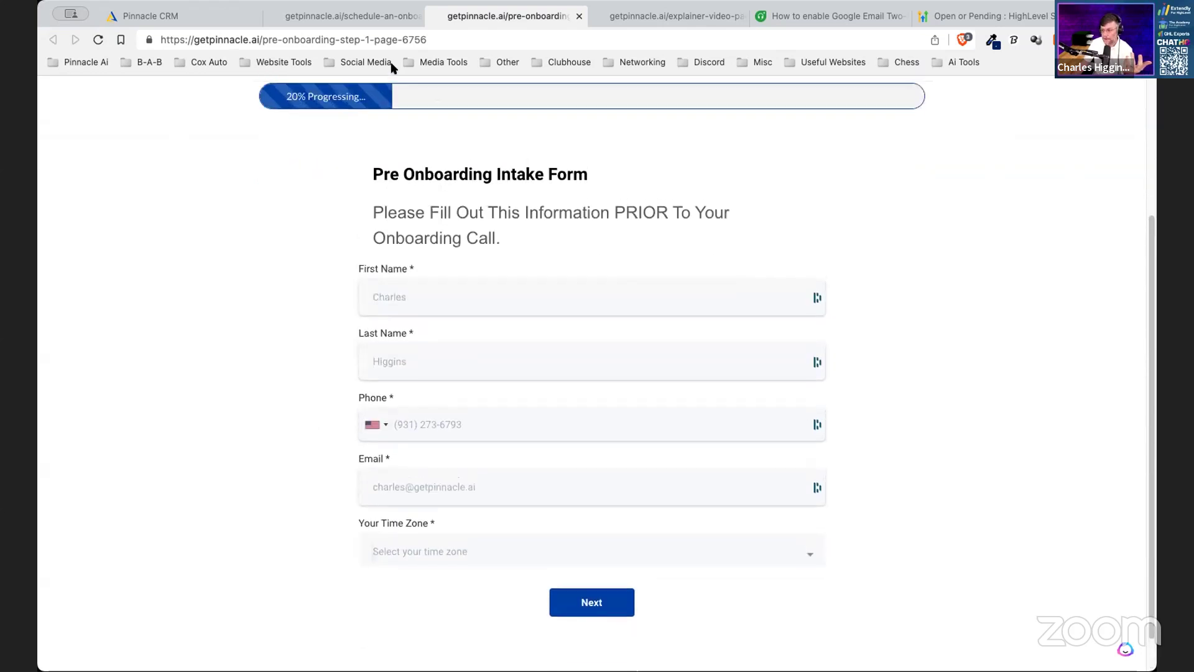
Step: Compare the intake form with the onboarding scheduling page, and examine the Tech Call calendar's dates, times and call details
click(335, 18)
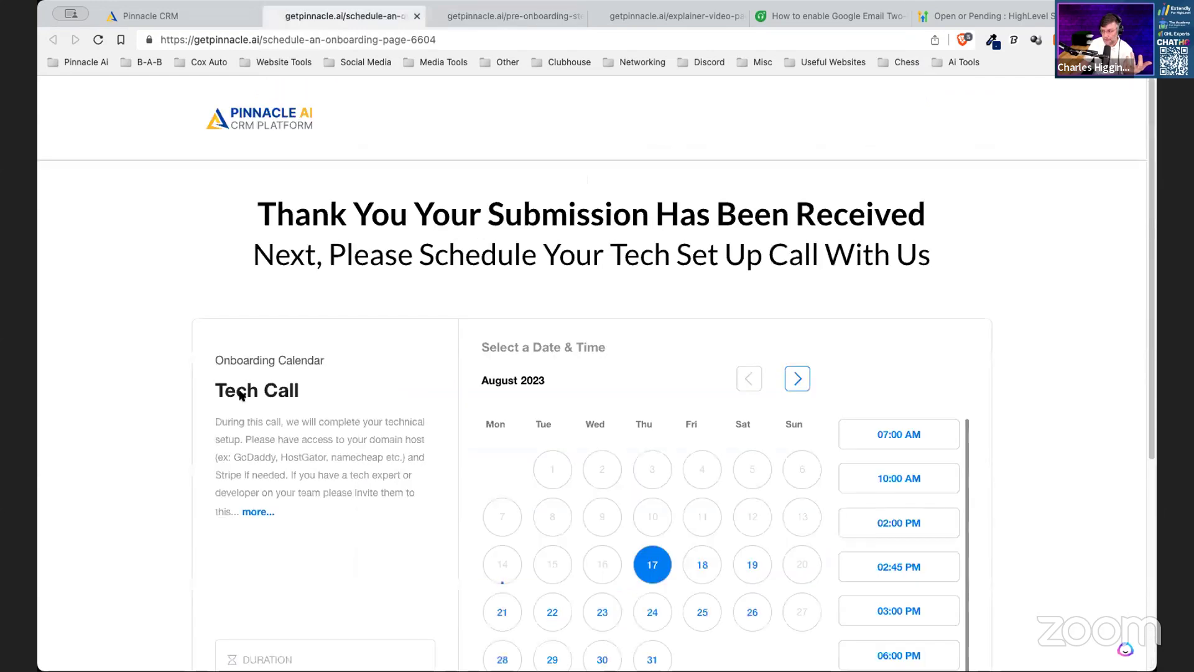
click(489, 14)
scroll(624, 267, up, 3)
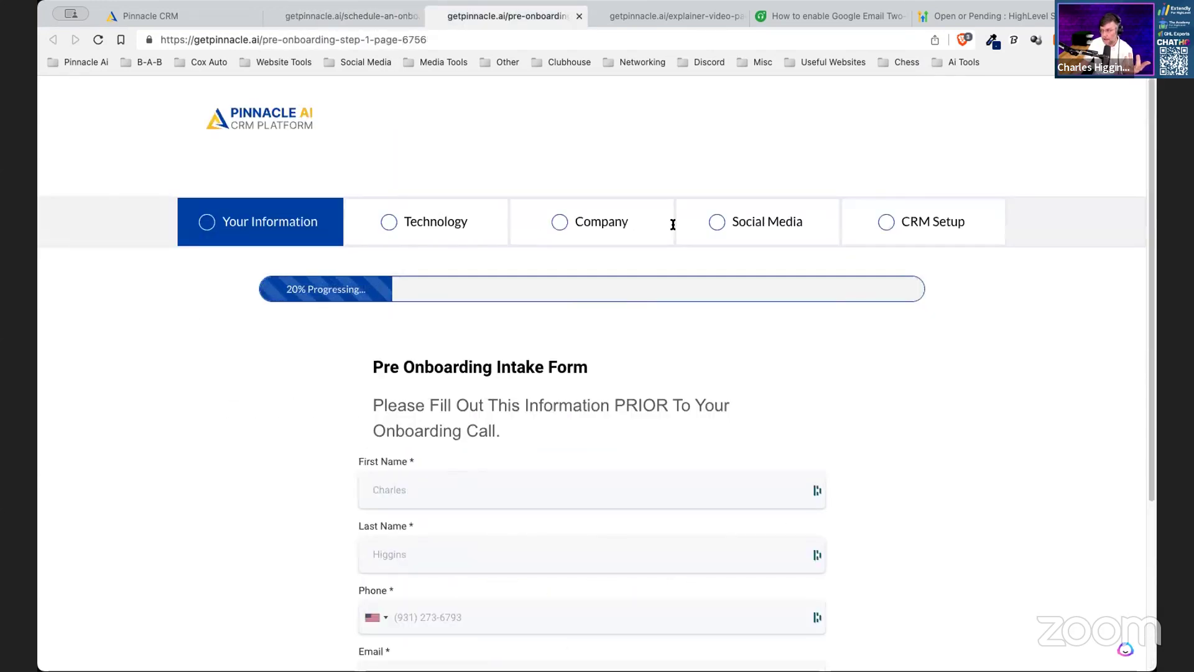
click(358, 18)
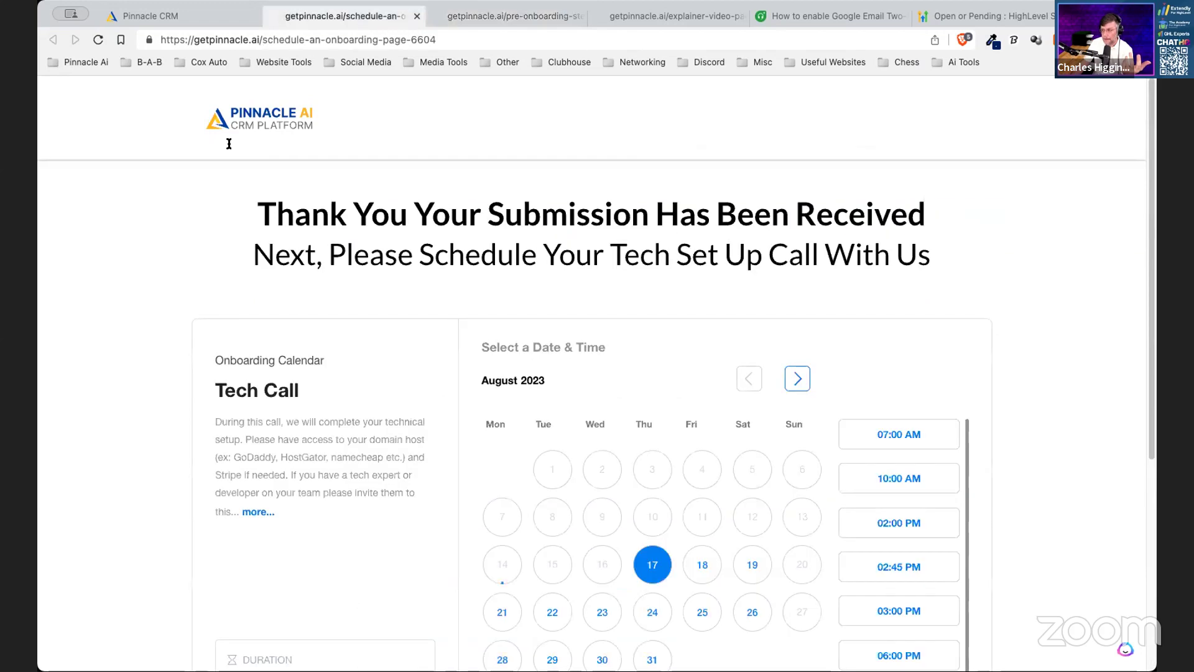
scroll(145, 410, down, 5)
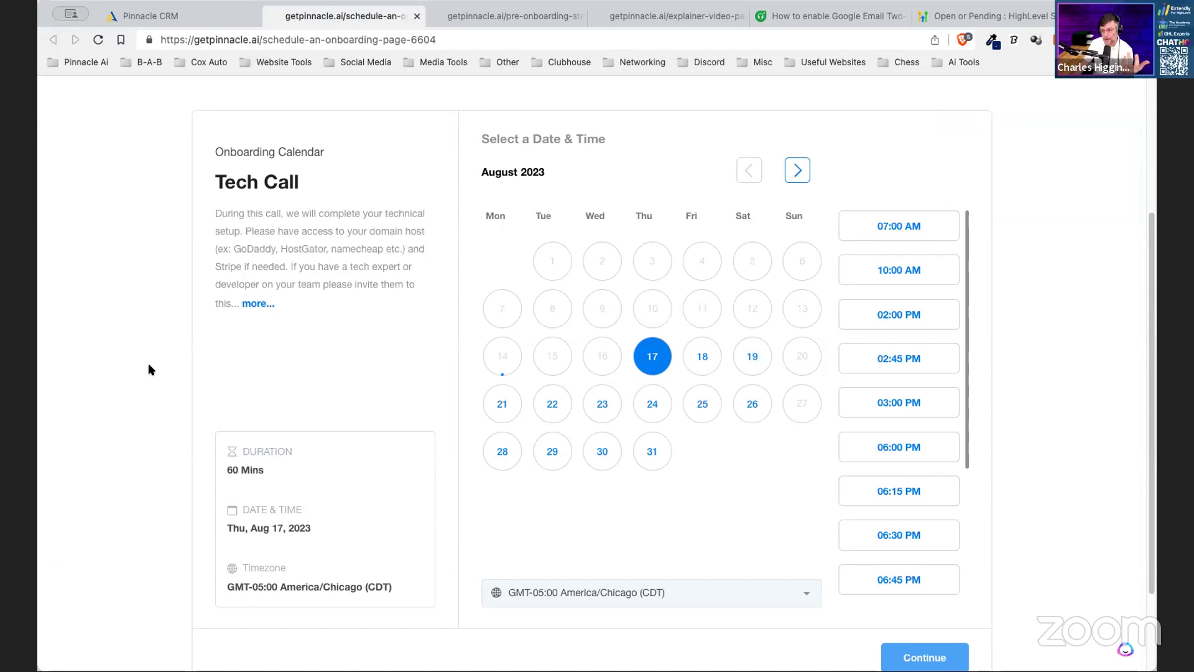
Step: Return to the Pinnacle CRM and switch to the BuildWise Consulting sub-account
click(192, 15)
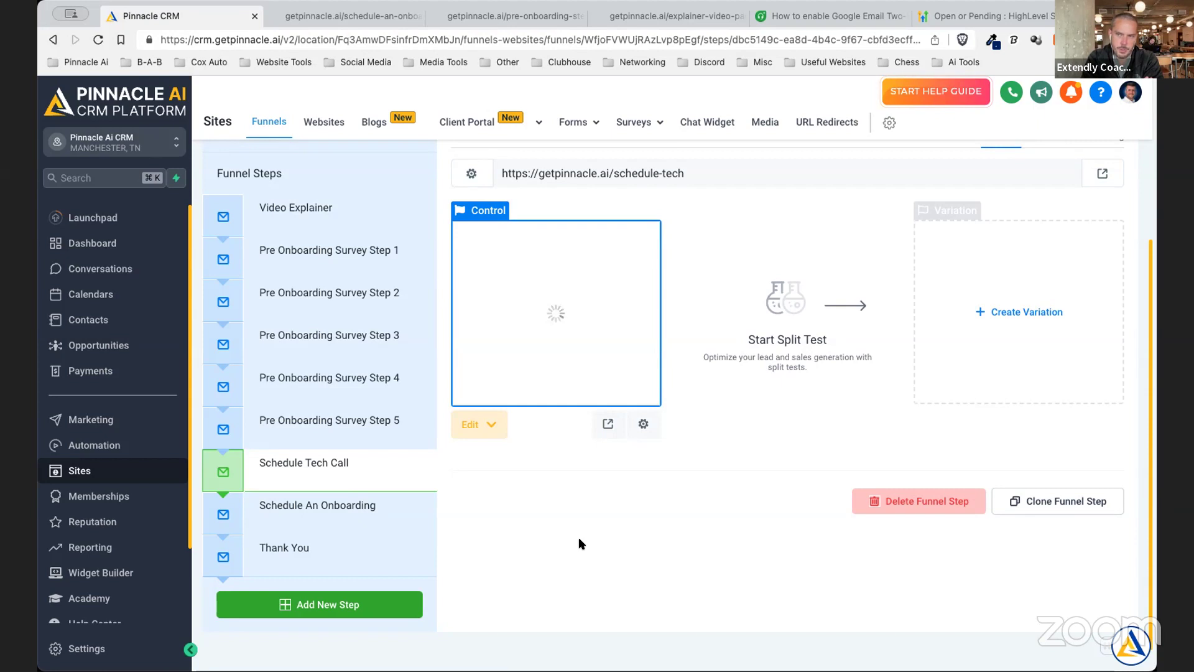
scroll(142, 597, down, 2)
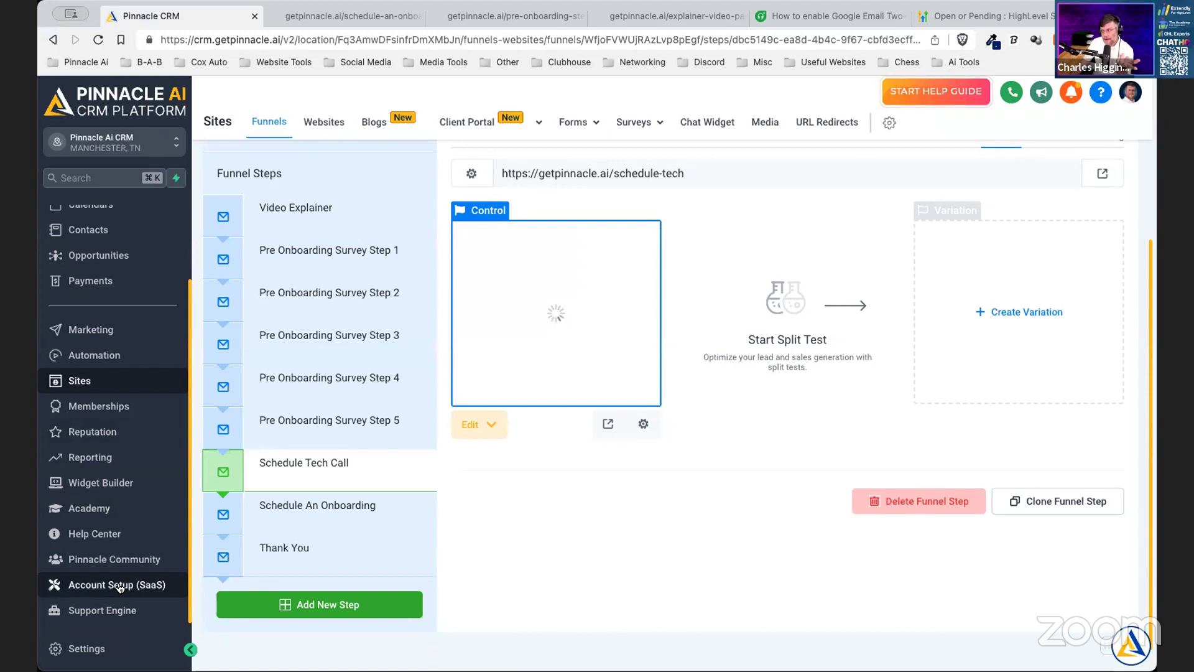
click(143, 143)
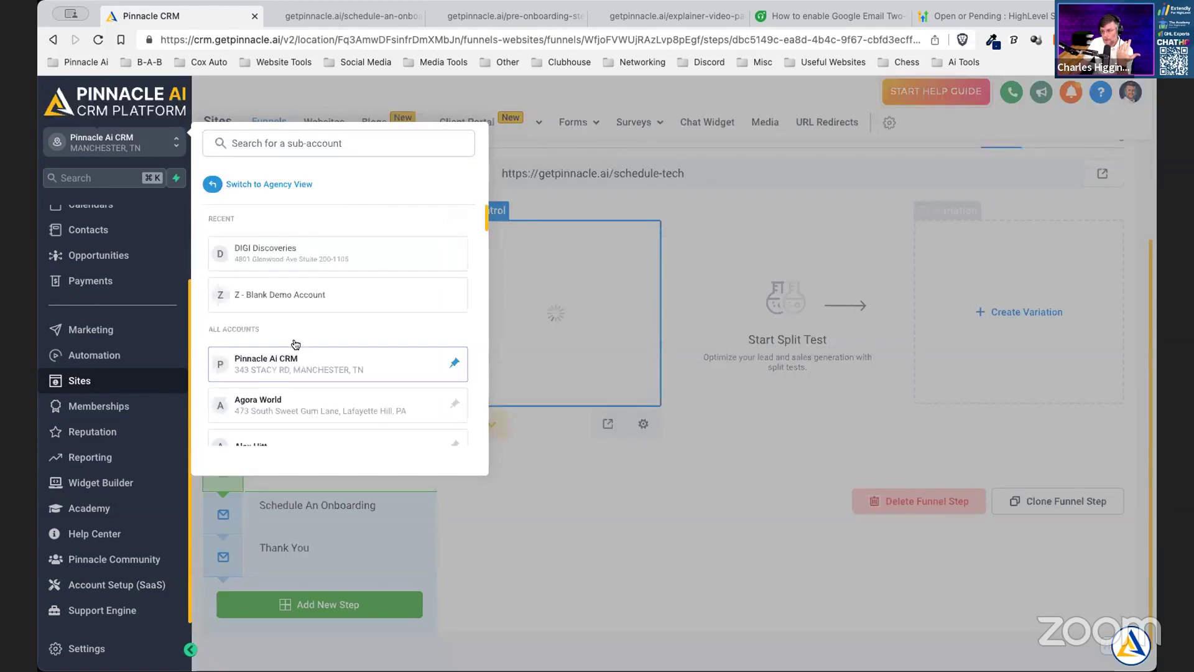
scroll(295, 344, down, 2)
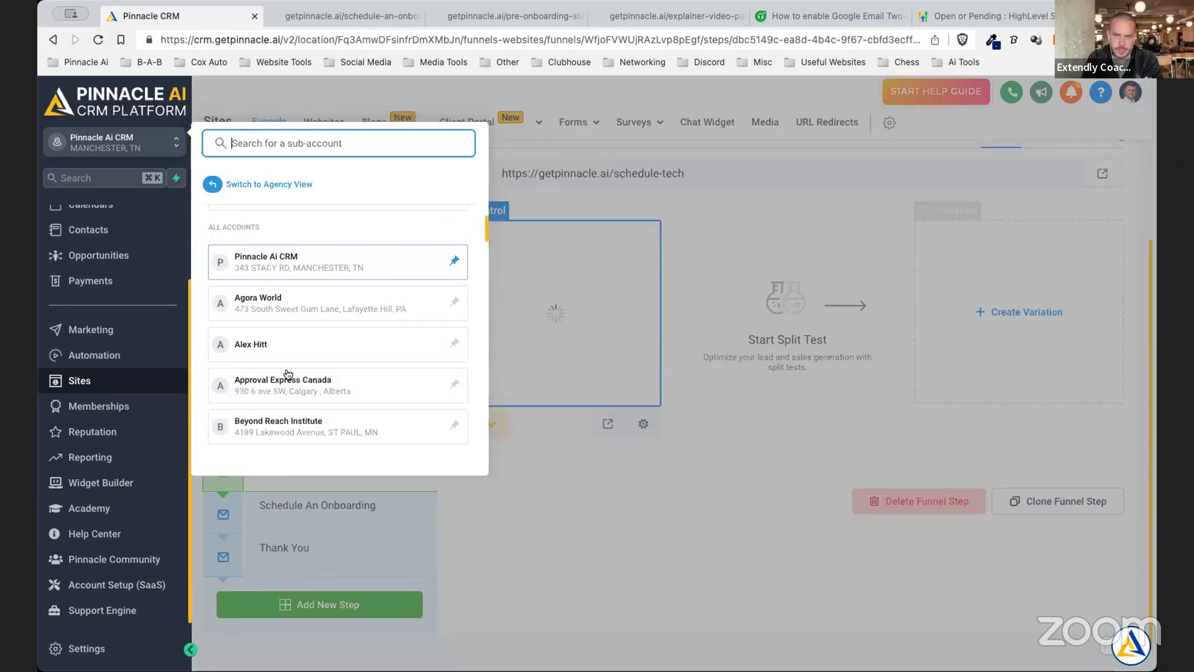
scroll(292, 376, down, 3)
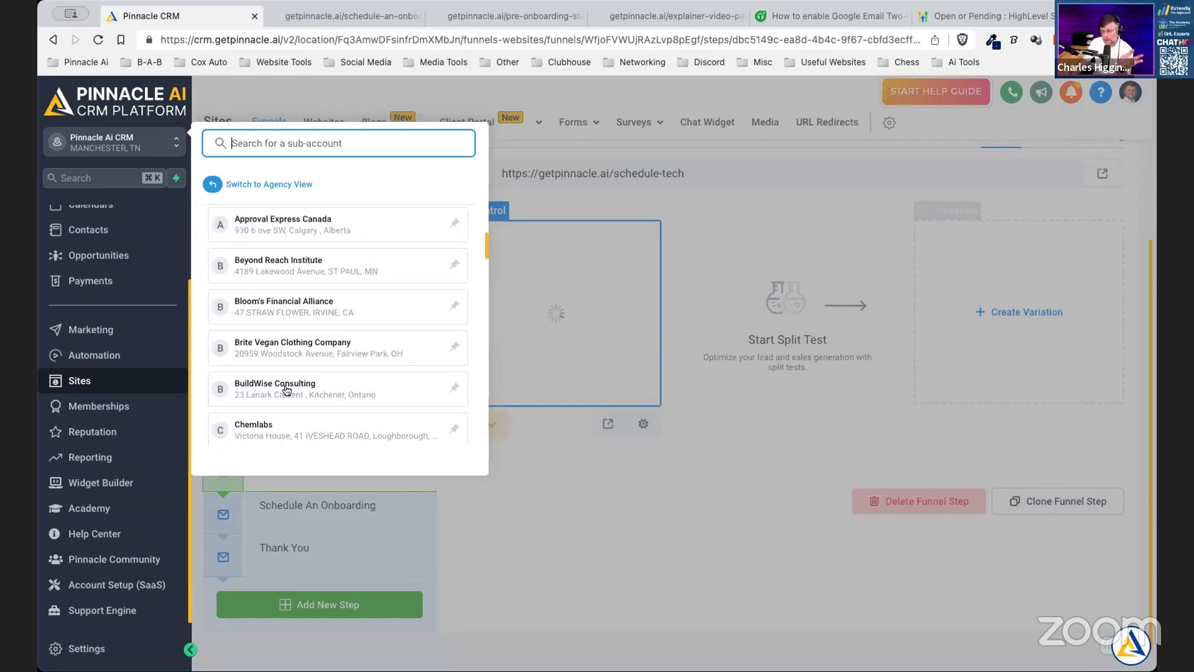
click(255, 398)
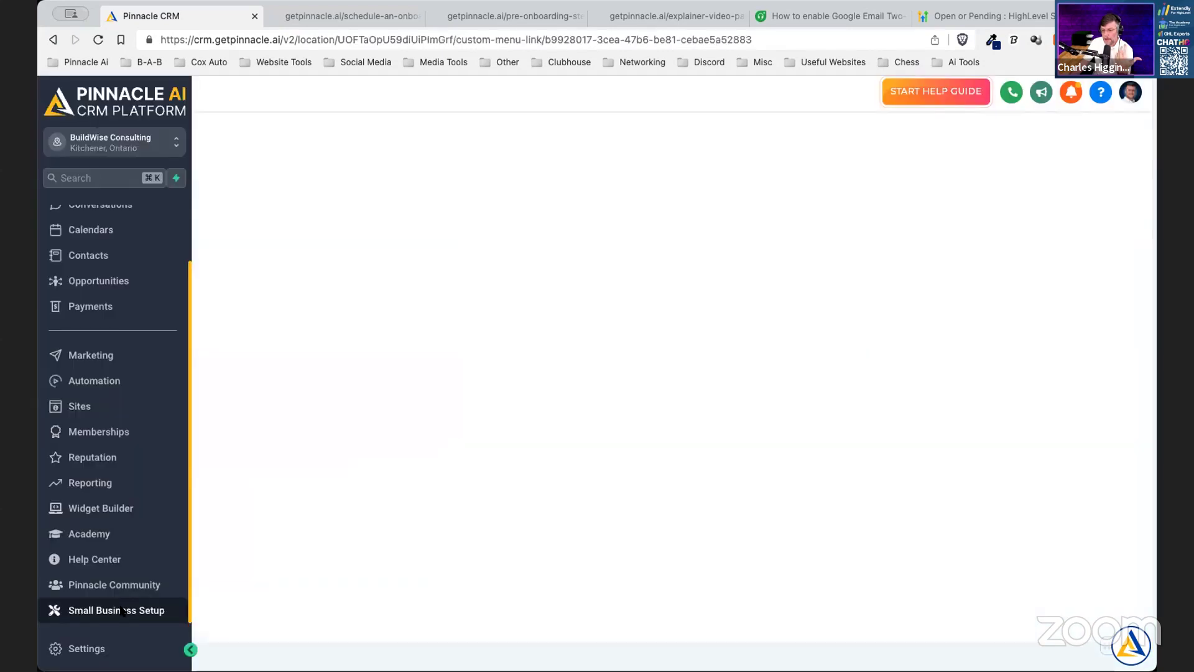
Step: Examine the Small Business Setup's Step 1 profile form, covering the business information, hours, logo and testimonial fields
scroll(341, 490, down, 1)
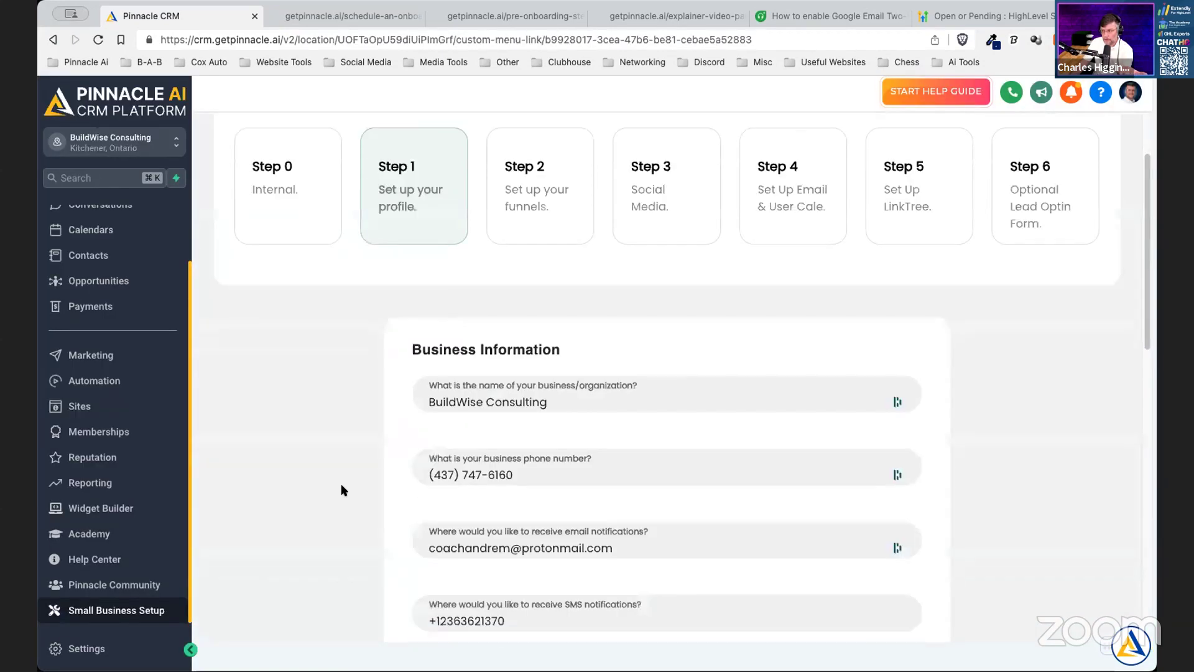
scroll(341, 489, up, 1)
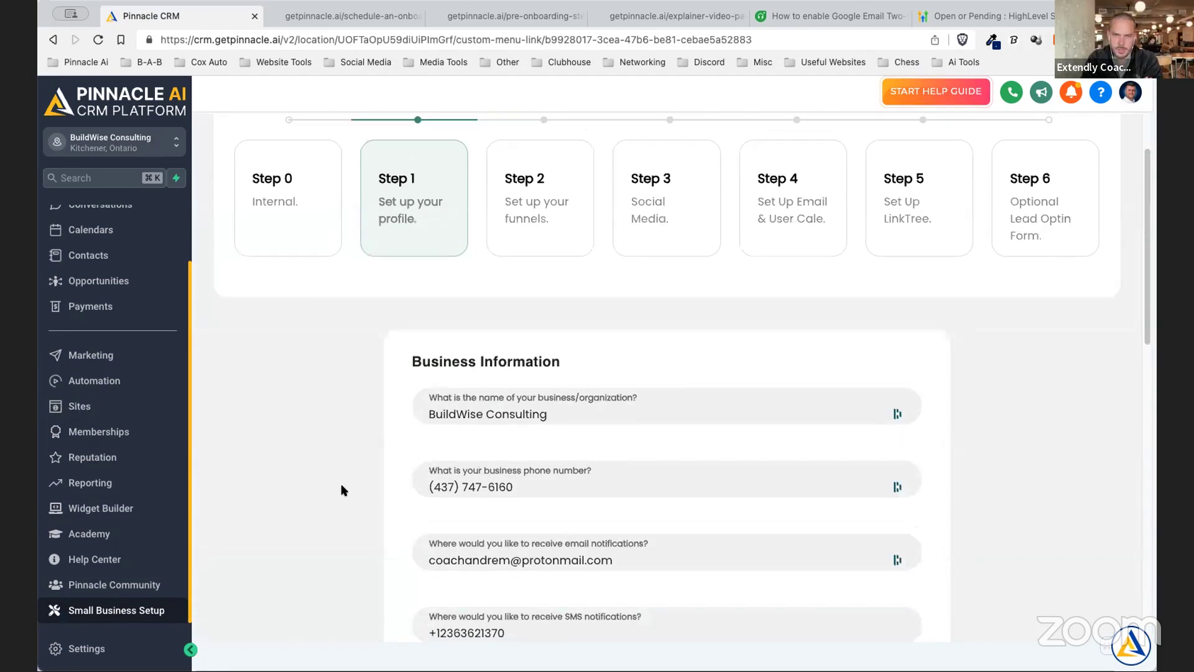
scroll(341, 490, down, 3)
scroll(341, 489, down, 5)
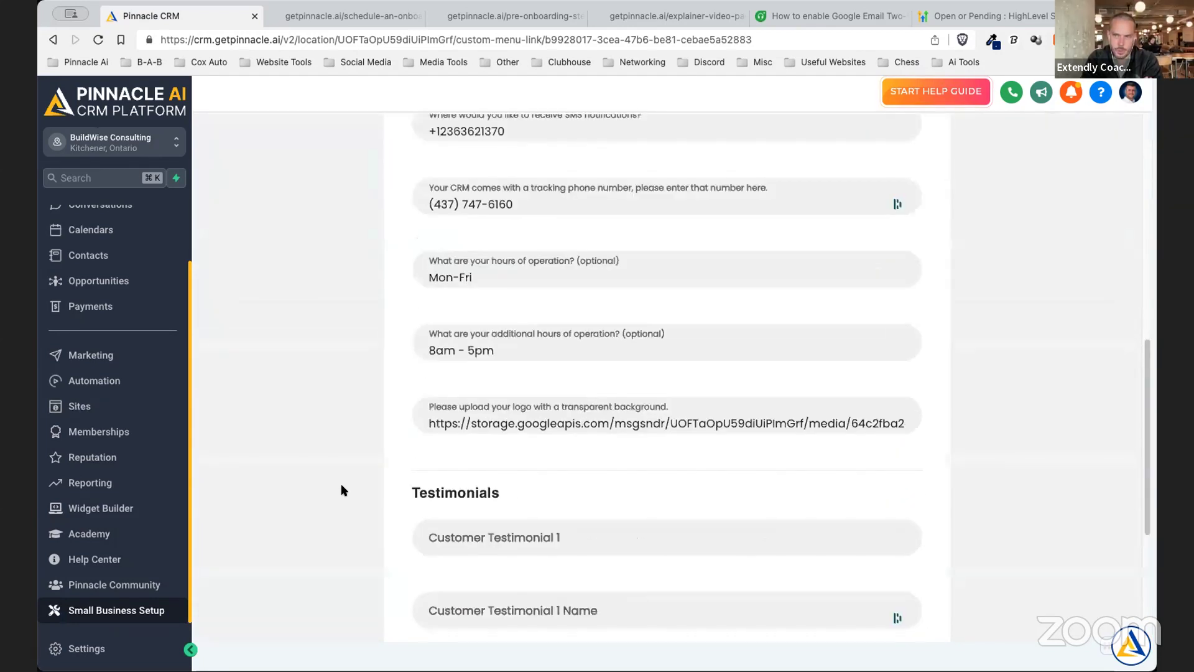
scroll(341, 489, down, 3)
scroll(341, 489, up, 10)
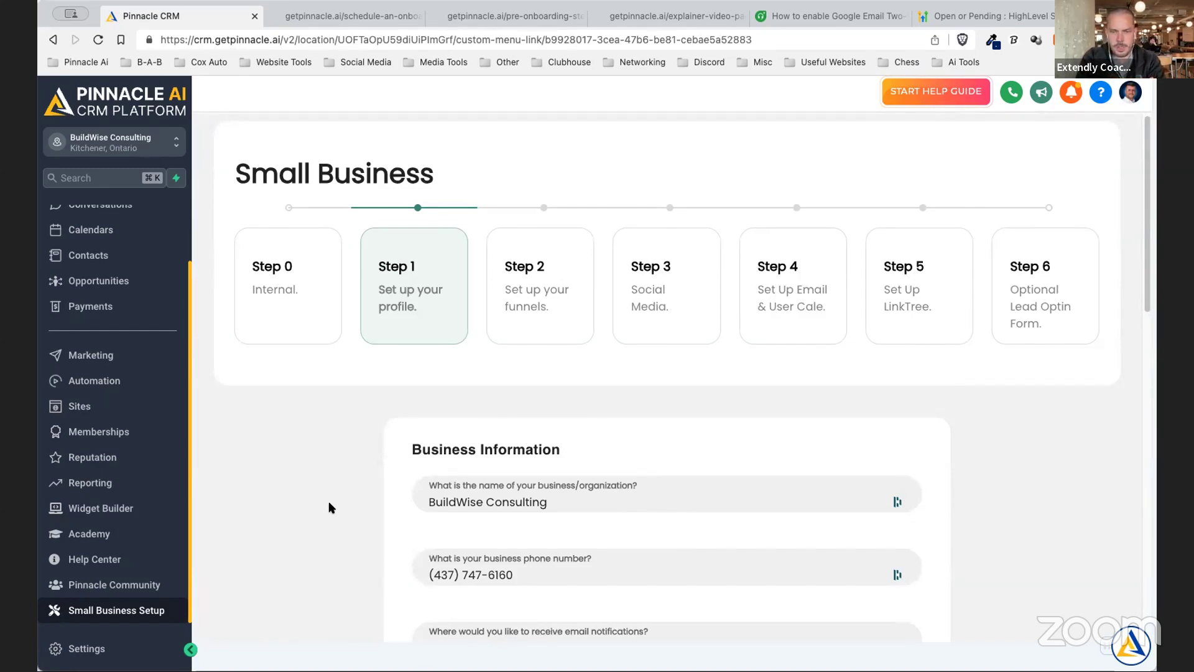
scroll(332, 508, down, 1)
scroll(332, 507, down, 2)
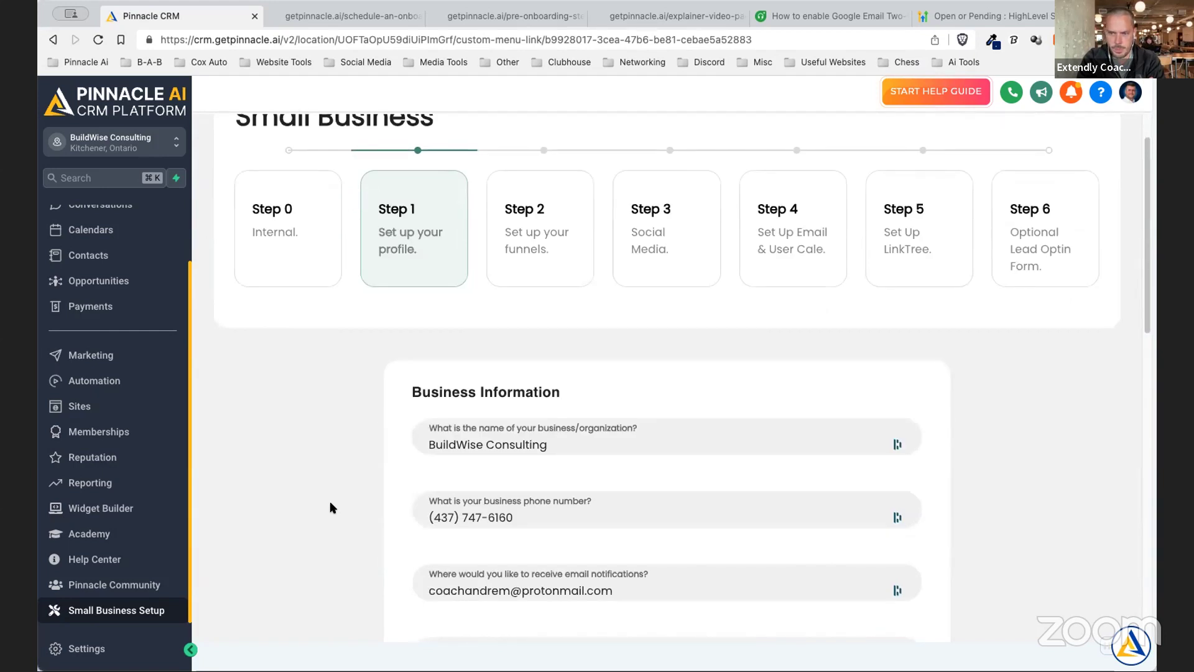
scroll(330, 501, down, 1)
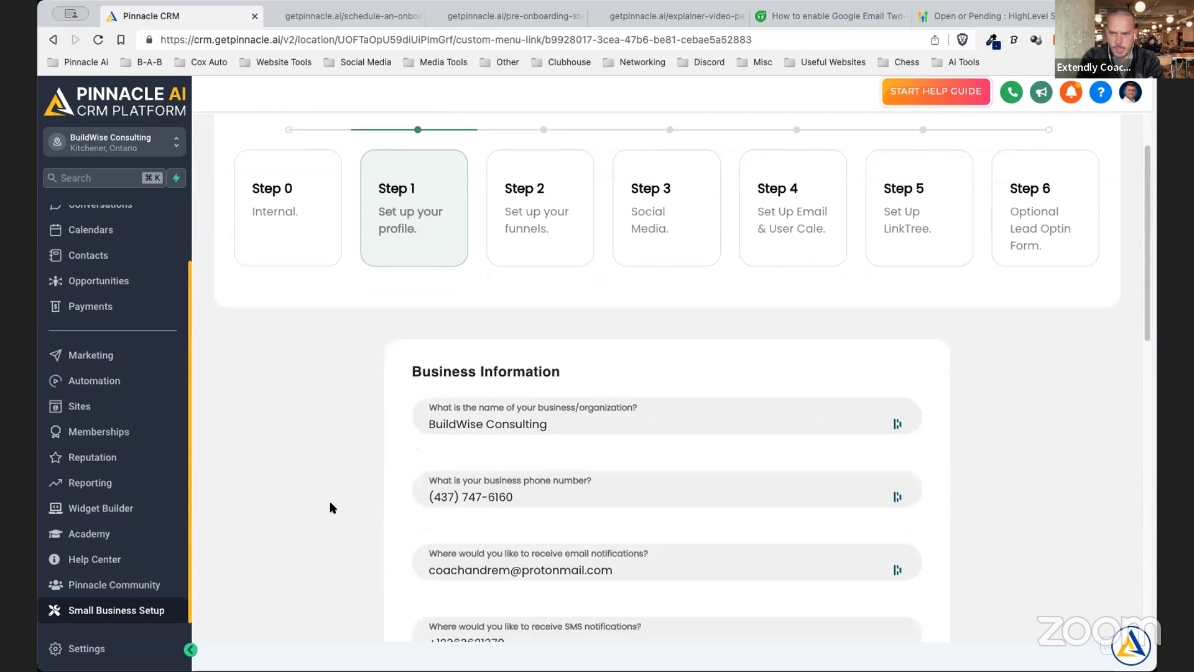
scroll(330, 507, down, 1)
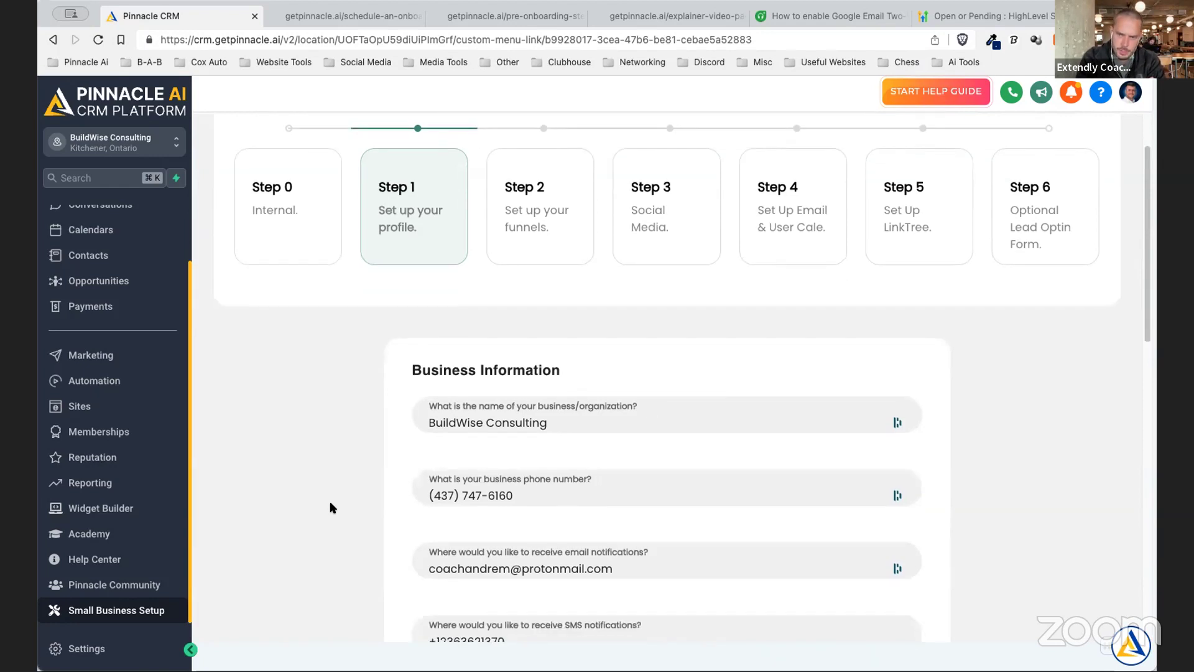
Step: Open Step 2 of the Small Business Setup and look over its funnel color and font color questions
scroll(331, 507, up, 2)
scroll(330, 504, up, 1)
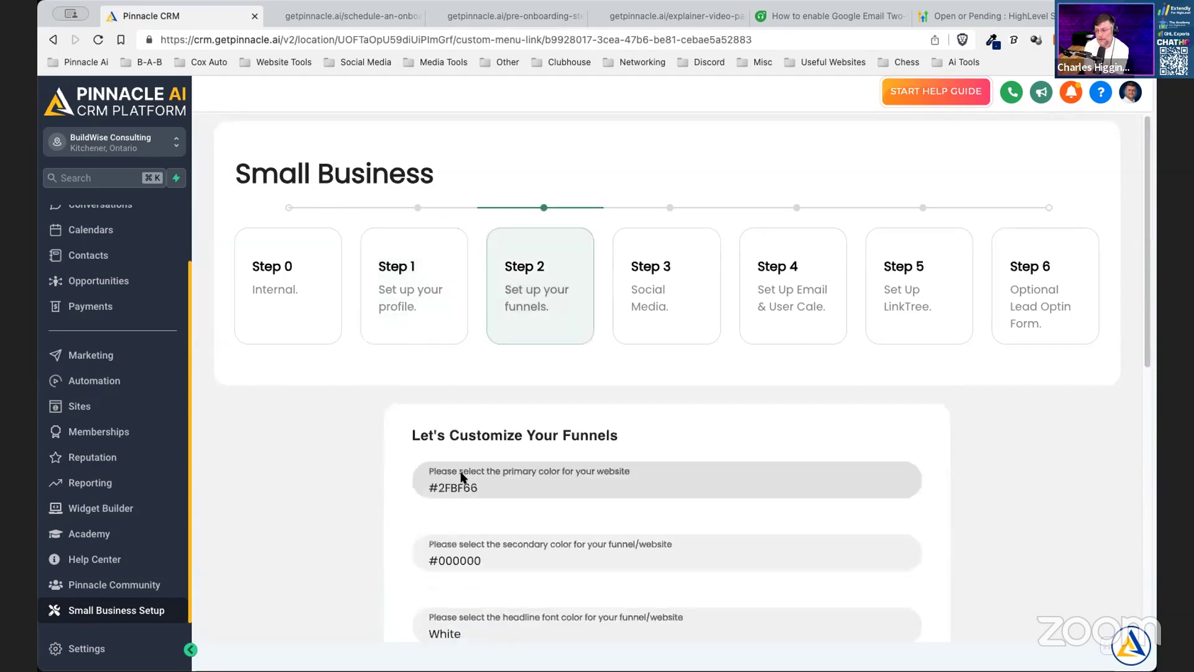
scroll(461, 478, down, 2)
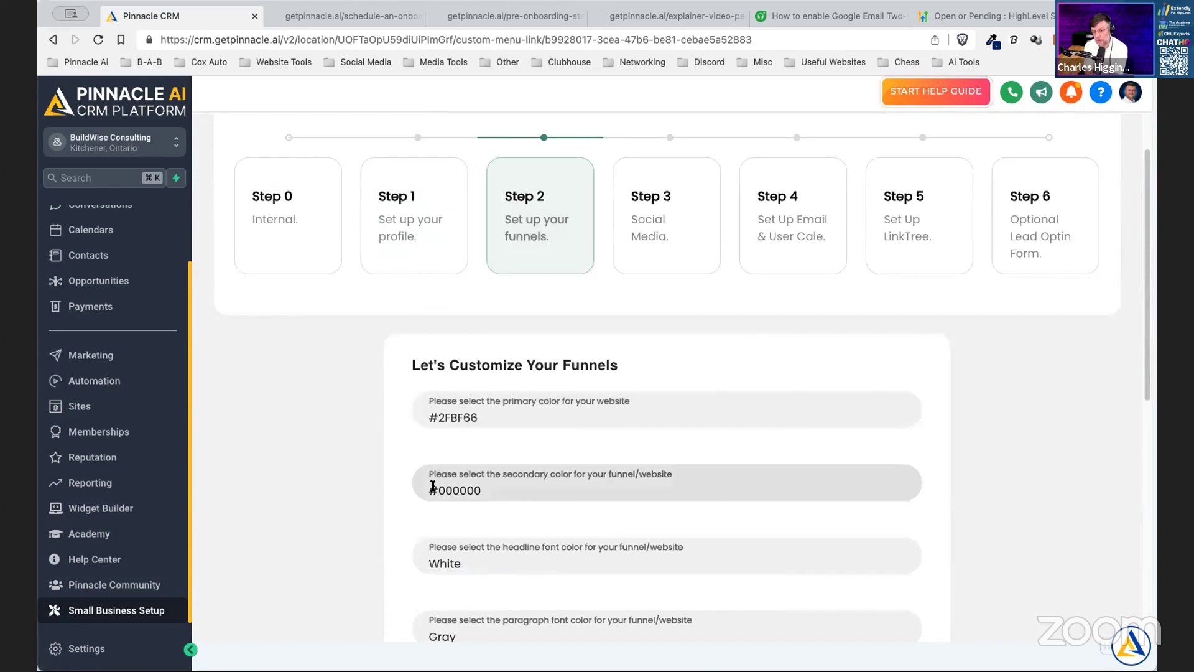
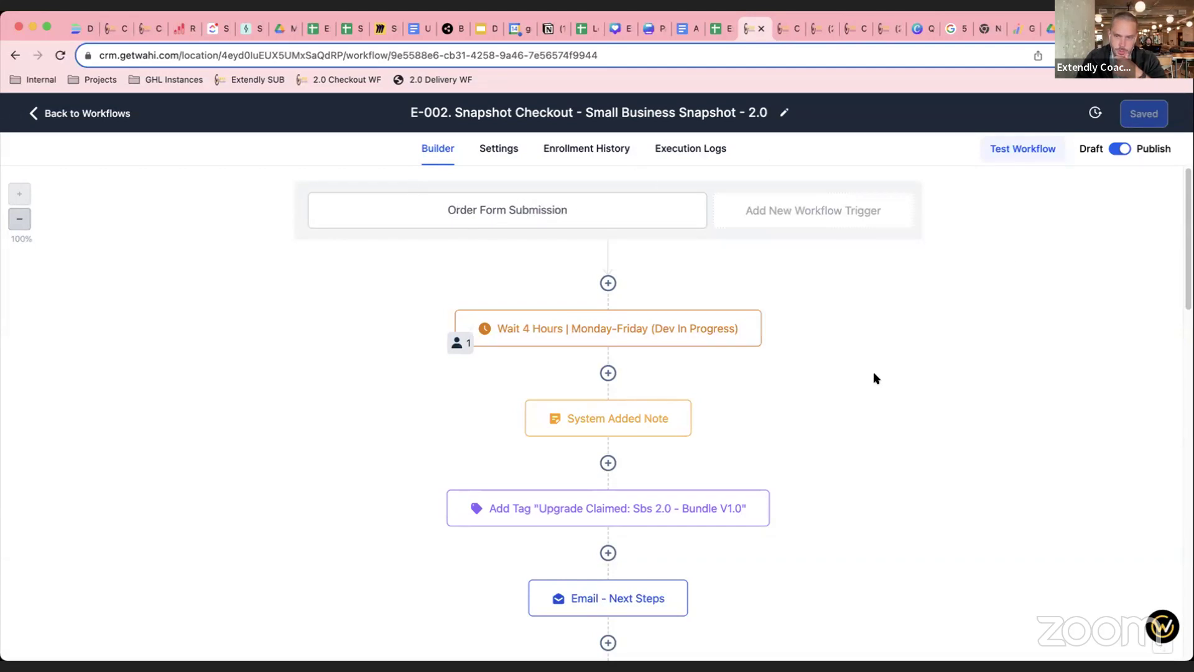
Step: Inspect the "Email - Next Steps" action in the E-002 Snapshot Checkout workflow and highlight the onboarding booking link in its message
scroll(807, 373, down, 3)
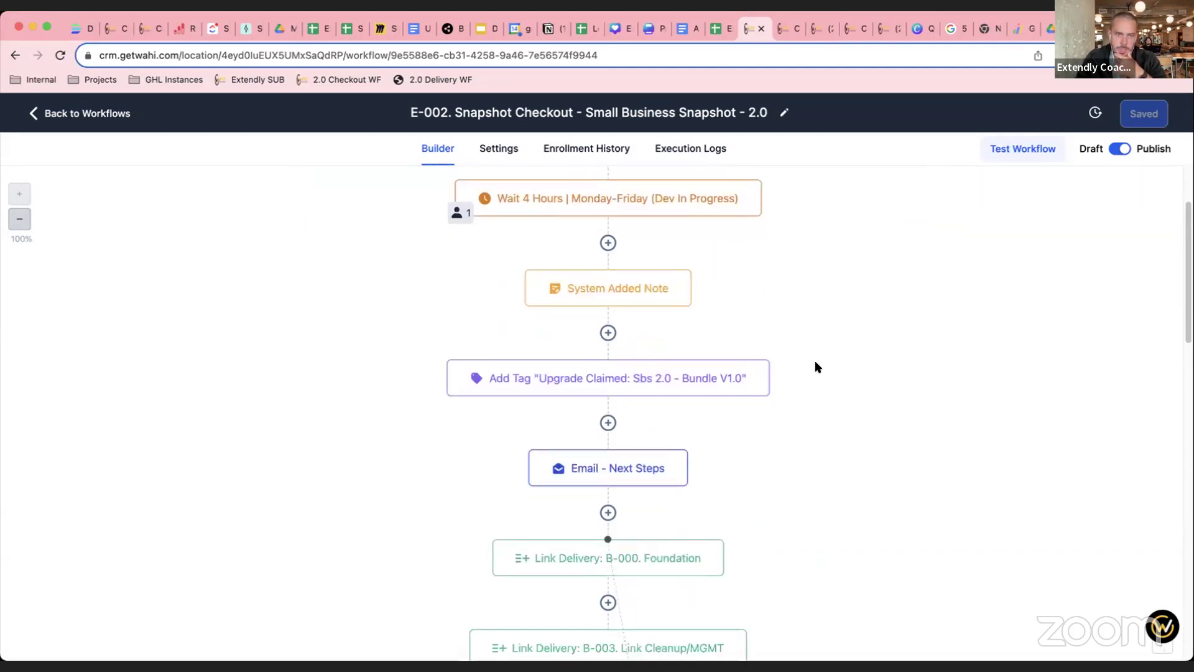
scroll(816, 370, down, 1)
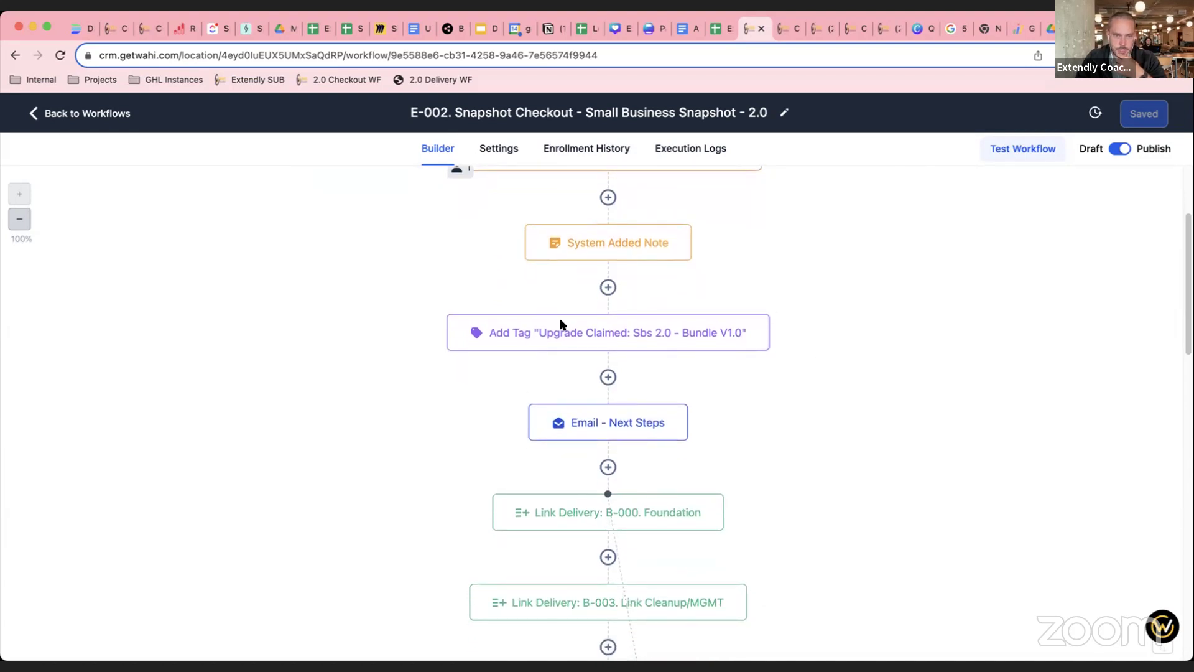
click(592, 436)
scroll(1011, 404, down, 3)
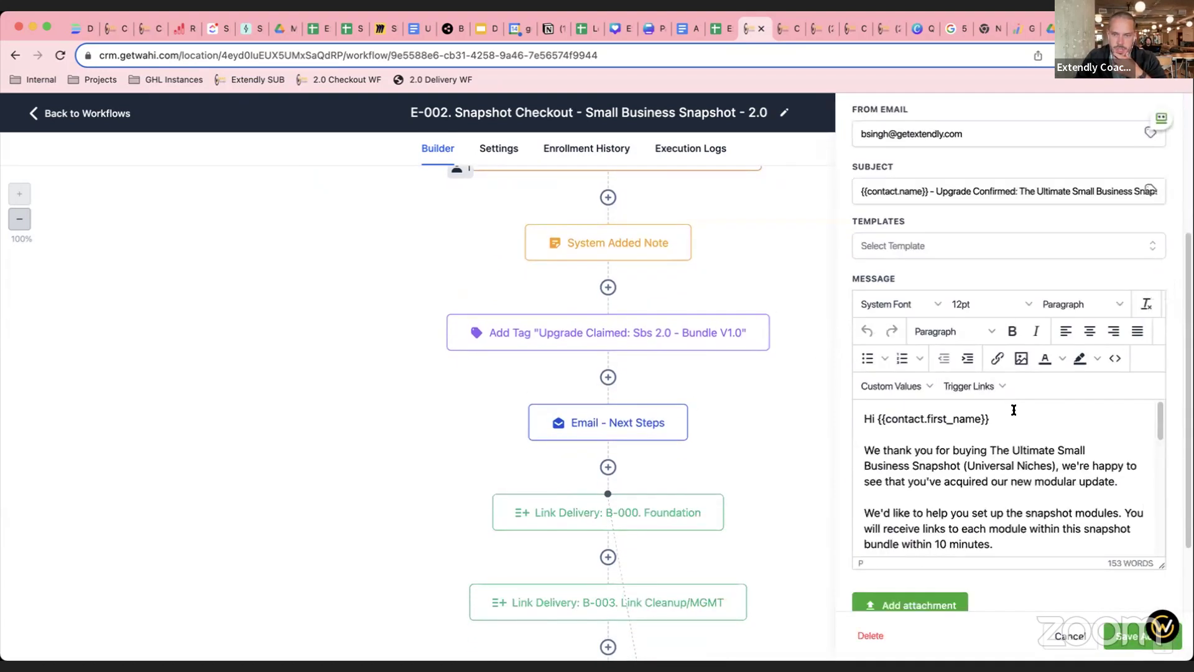
scroll(995, 460, down, 1)
scroll(973, 516, down, 5)
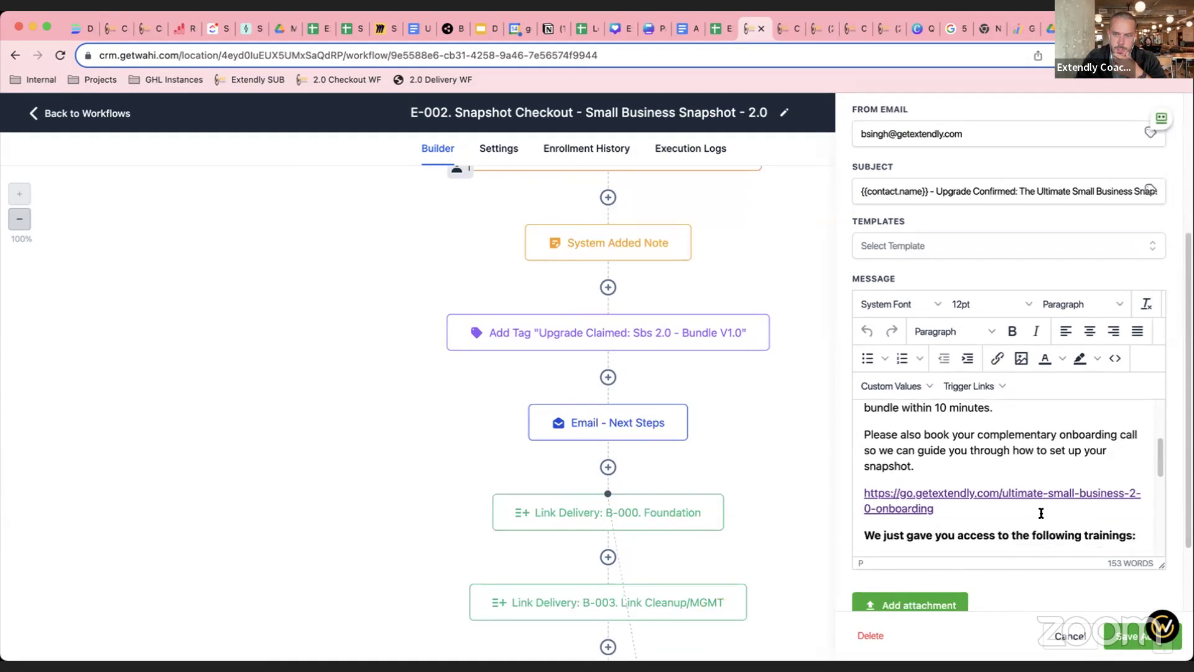
triple_click(923, 505)
Step: Review the email's list of trainings and highlight the "training HERE" claim link, closing the action without saving
scroll(1034, 507, down, 3)
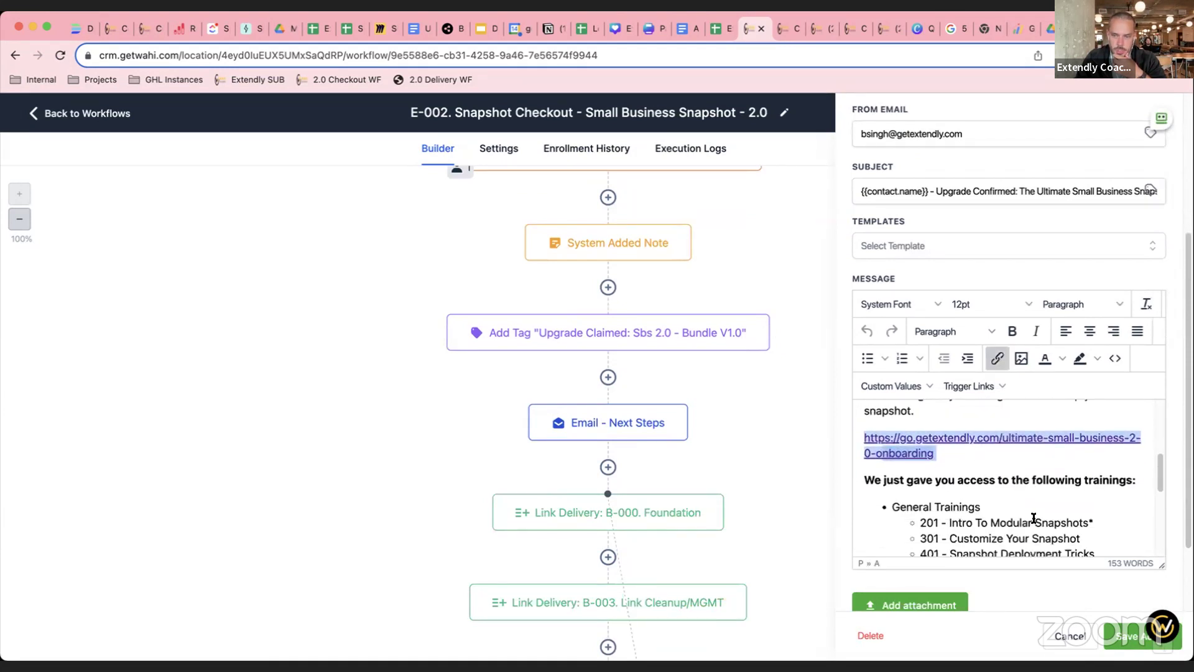
scroll(1037, 486, down, 2)
drag(1069, 507, 890, 427)
scroll(961, 442, down, 5)
scroll(961, 442, down, 2)
drag(1089, 493, 1013, 495)
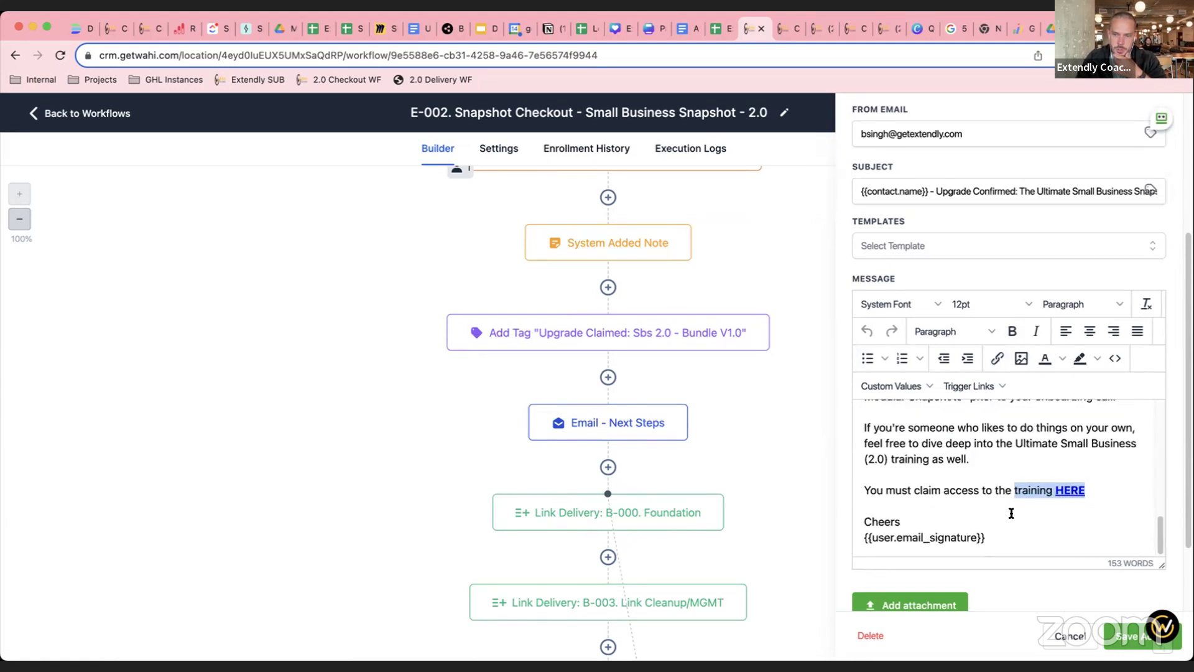
click(1055, 634)
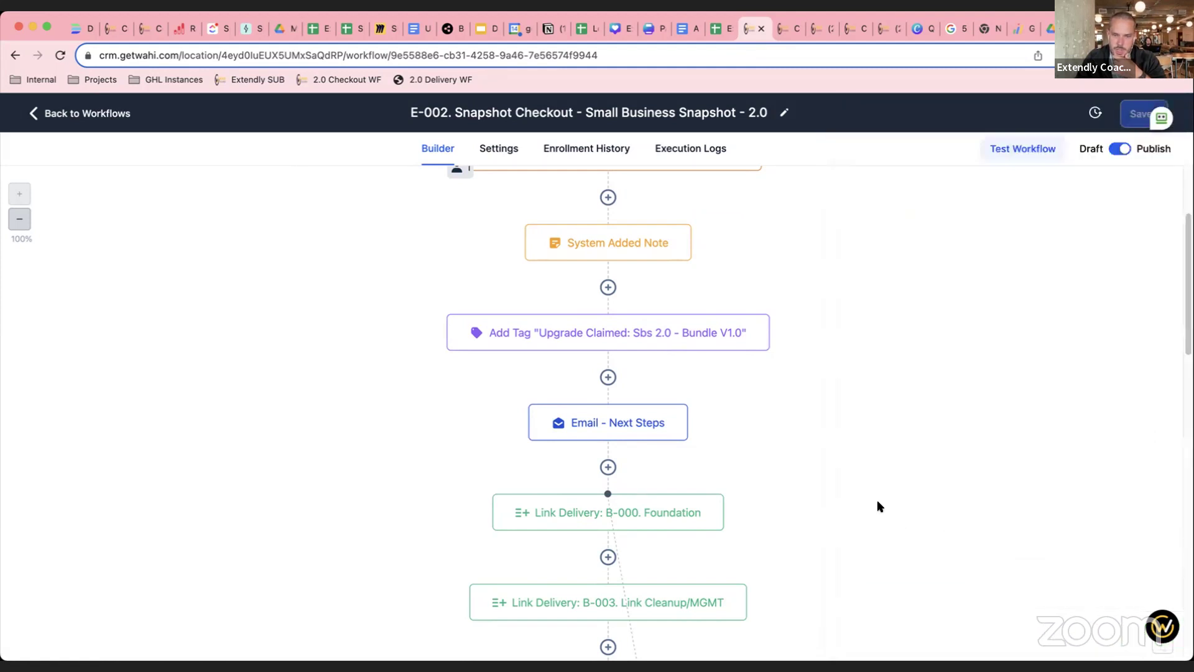
Step: Check which workflow "Link Delivery: B-000. Foundation" adds the contact to, close it unsaved, and look over the other link delivery actions
scroll(941, 317, down, 3)
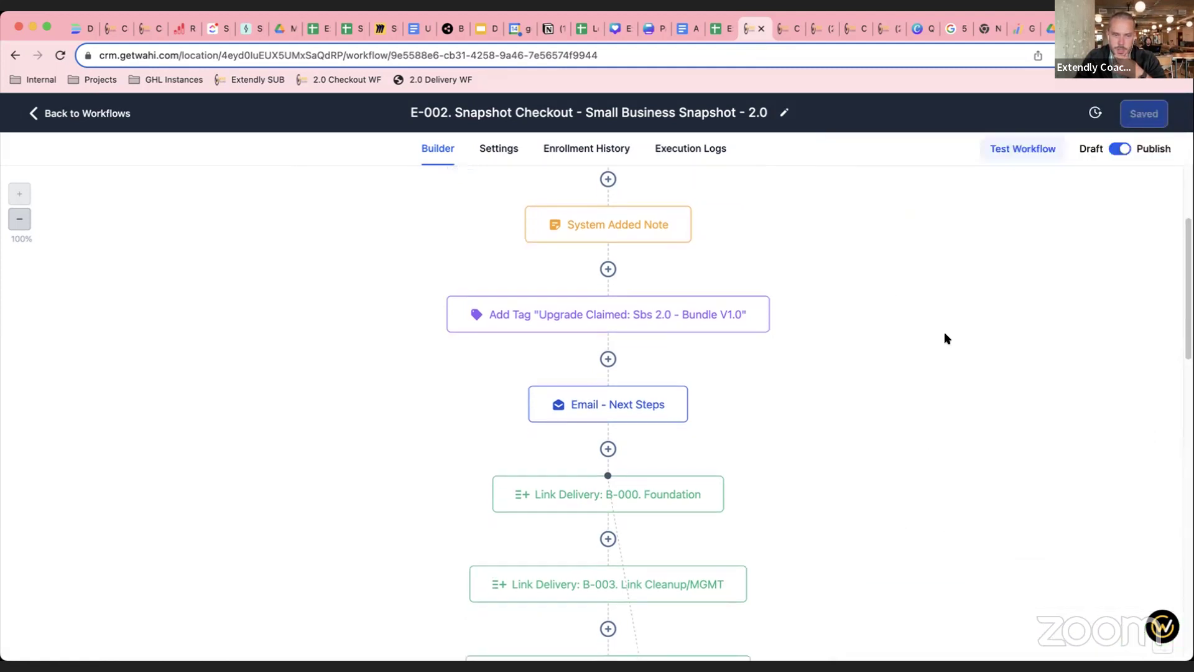
scroll(870, 349, down, 2)
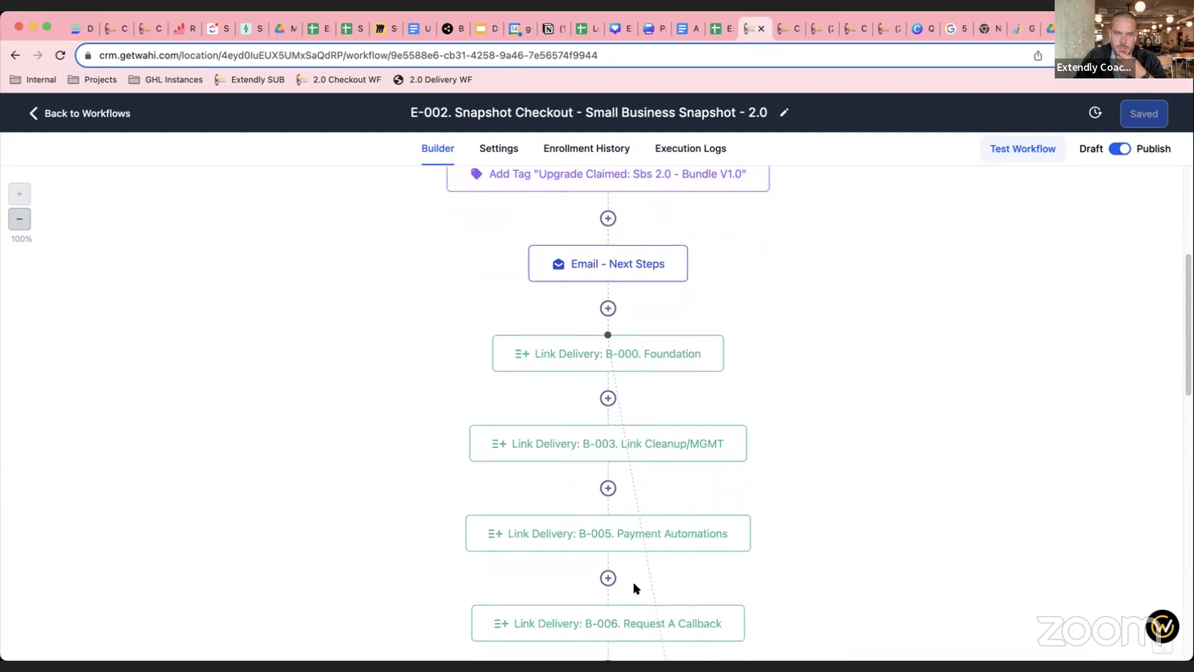
click(652, 355)
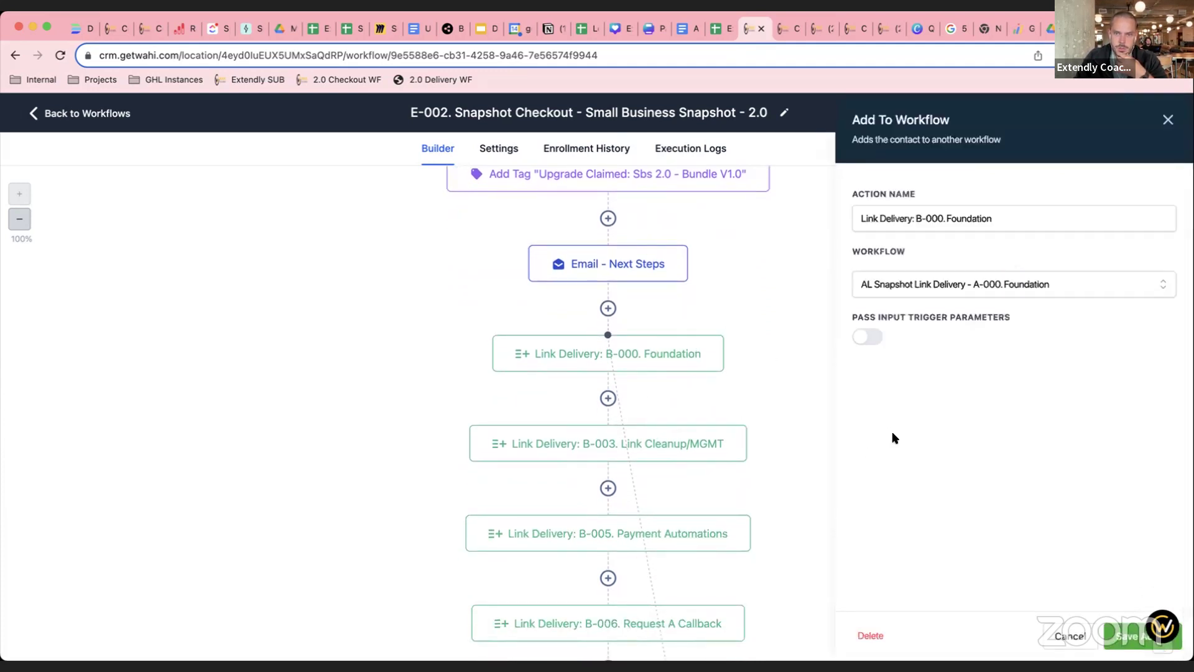
click(1069, 635)
scroll(625, 565, down, 10)
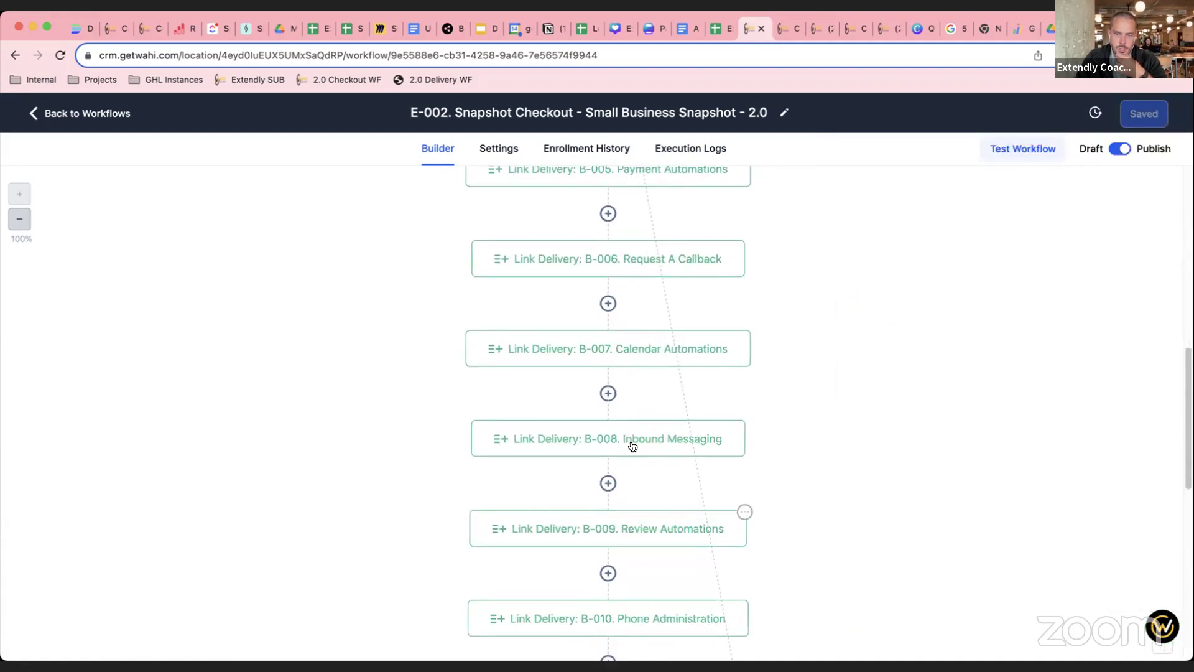
scroll(652, 373, up, 8)
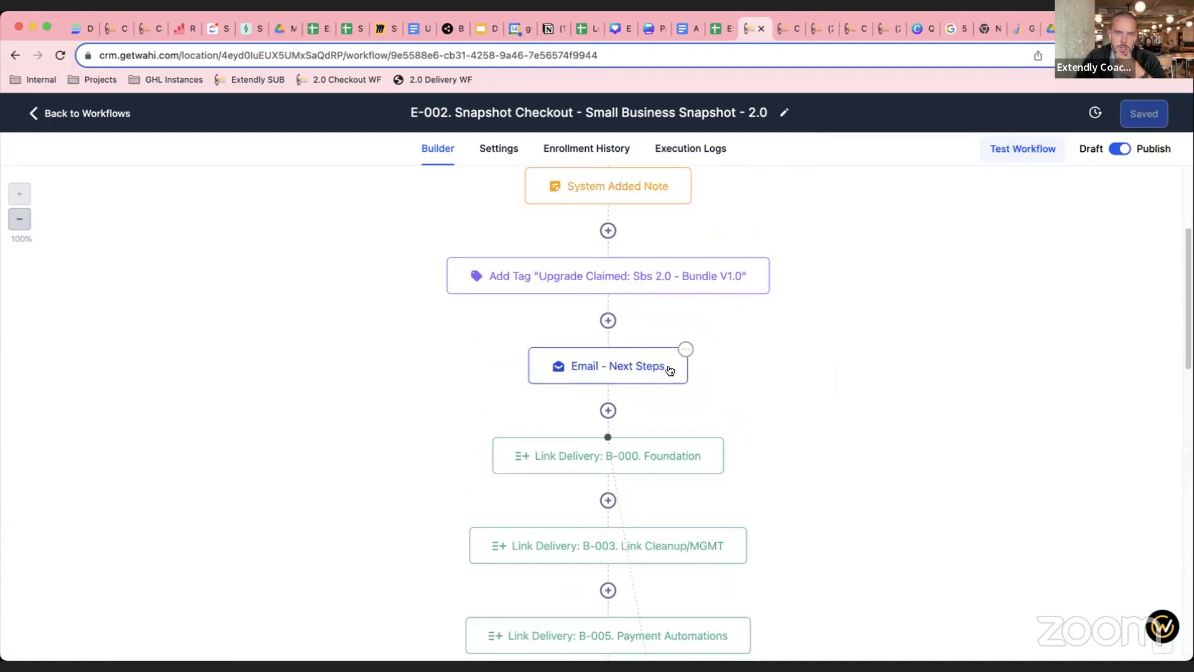
Step: Duplicate the E-002 workflow's browser tab and go back to the workflow list in the copy
right_click(750, 41)
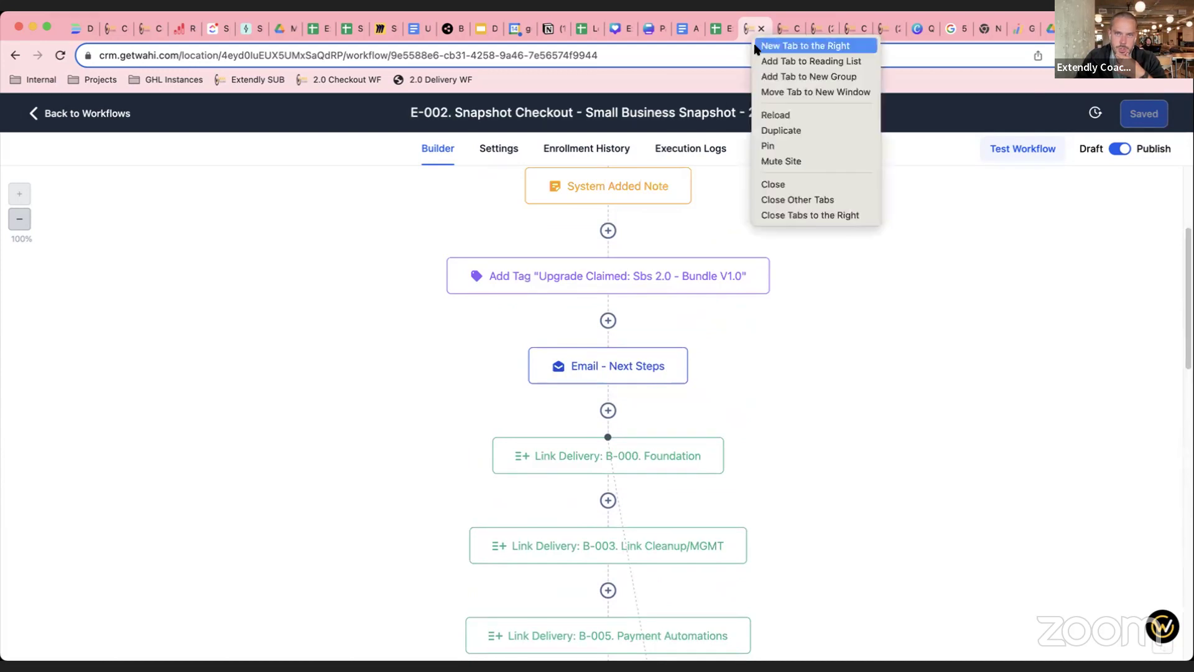
click(798, 130)
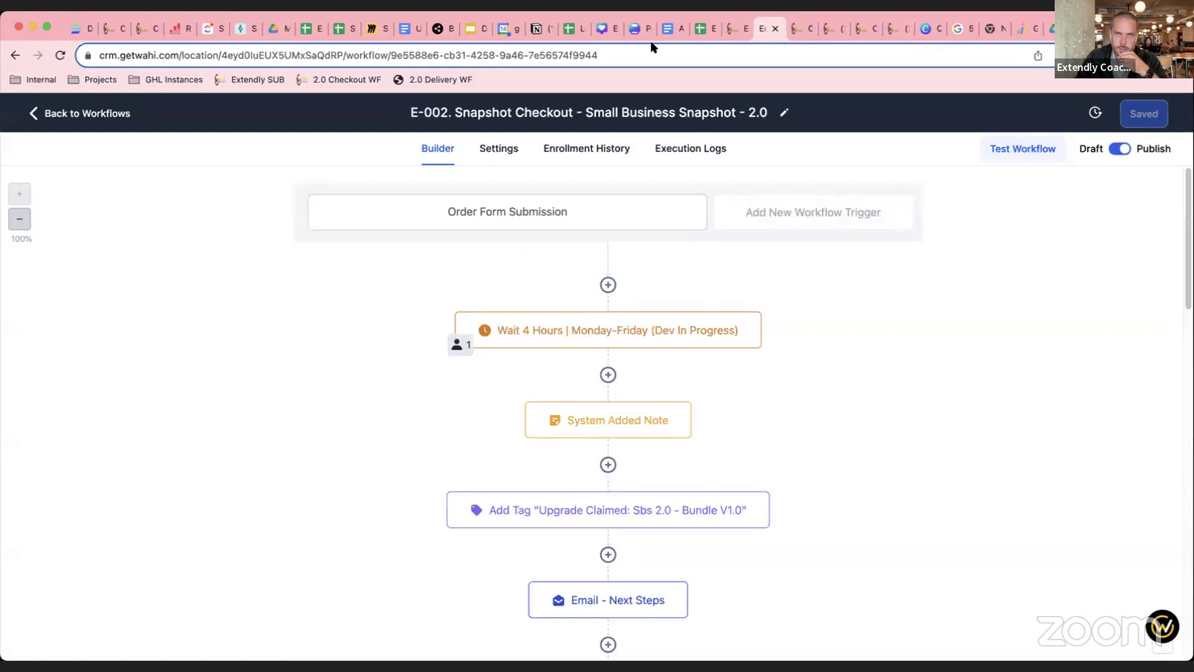
click(732, 30)
click(756, 36)
click(37, 102)
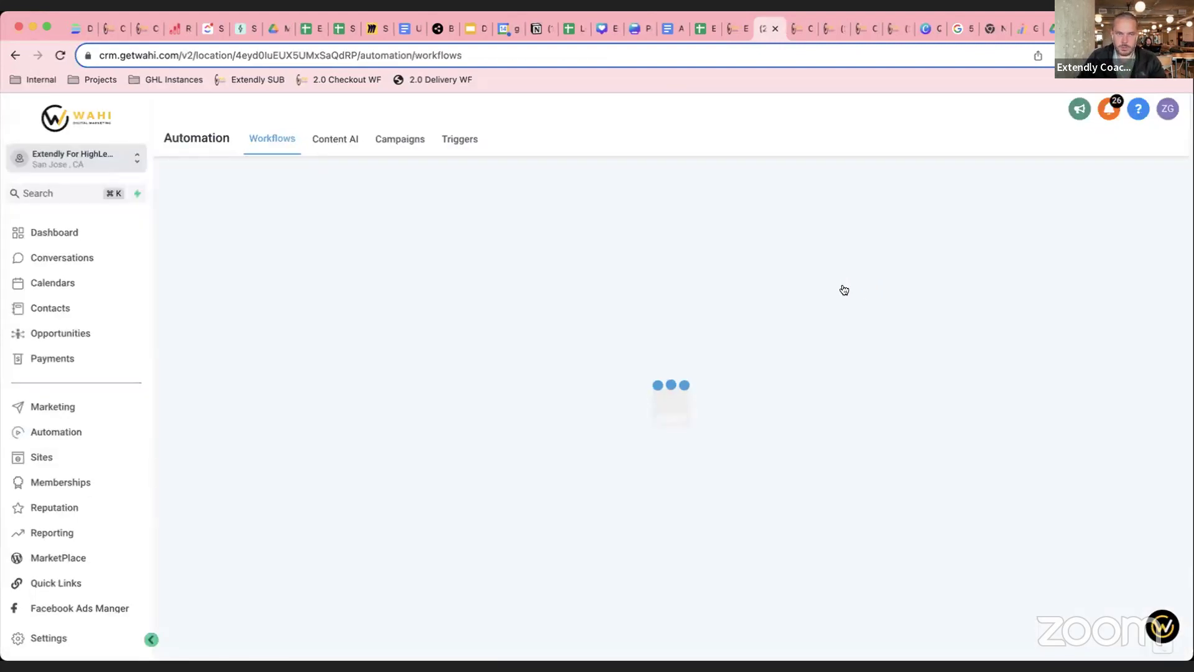
Step: Search the workflow list for "foundation" and open "AL Snapshot Link Delivery - A-000. Foundation"
click(929, 275)
text(foundaiton)
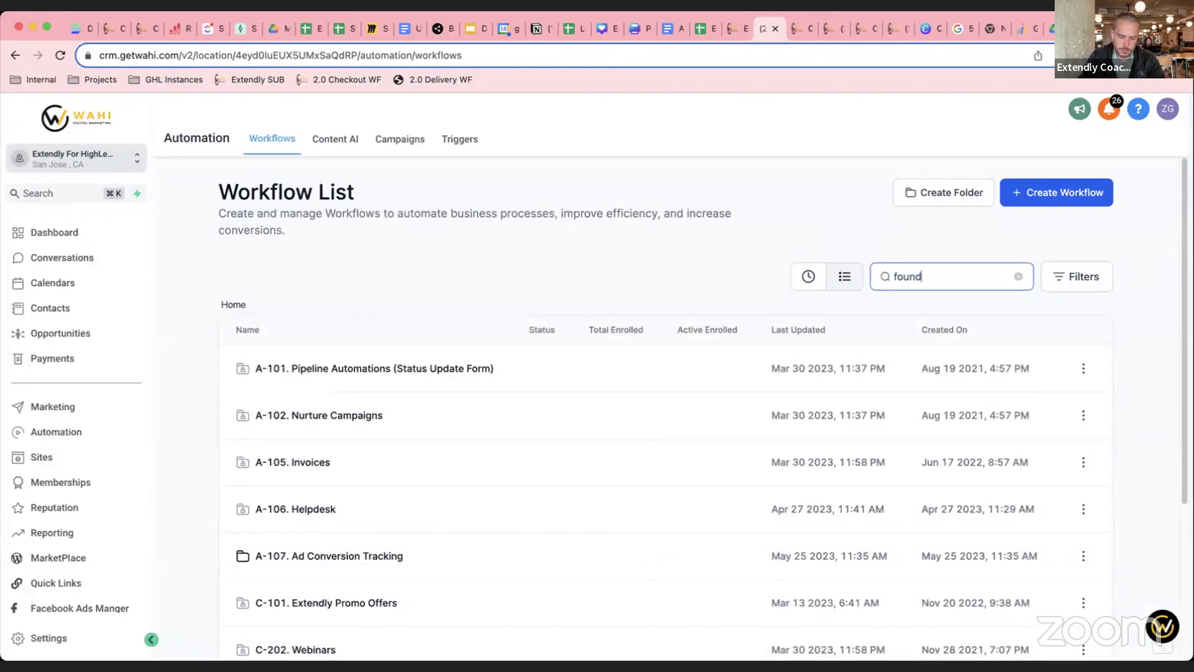
double_click(943, 276)
text(foundation)
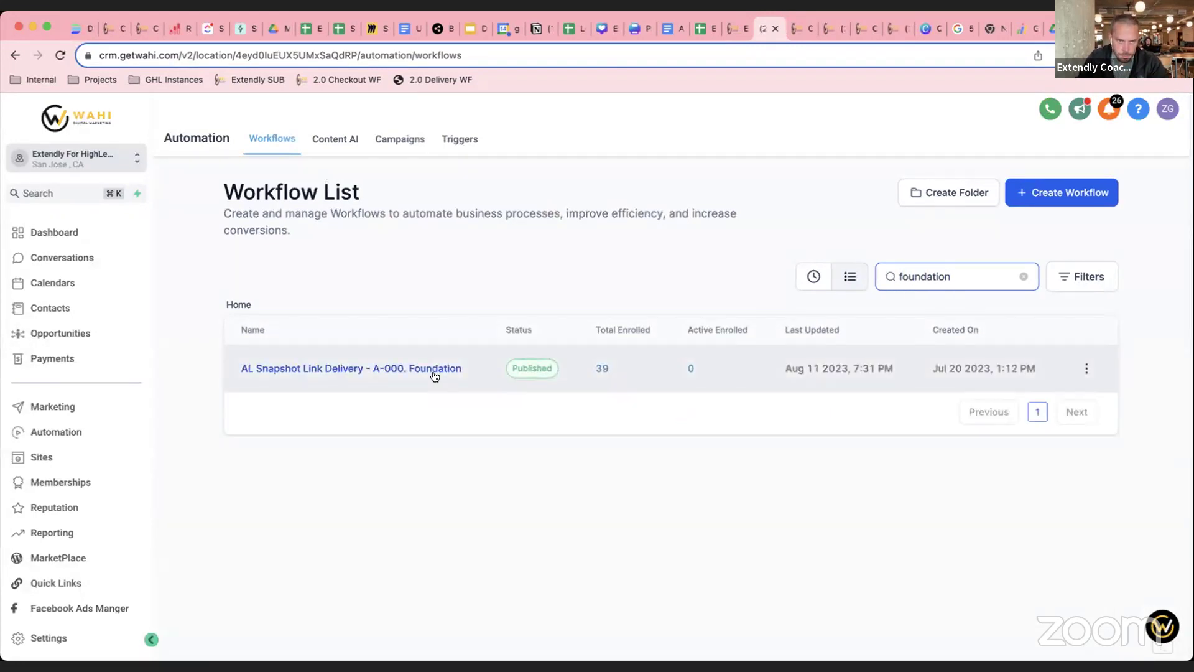
click(434, 375)
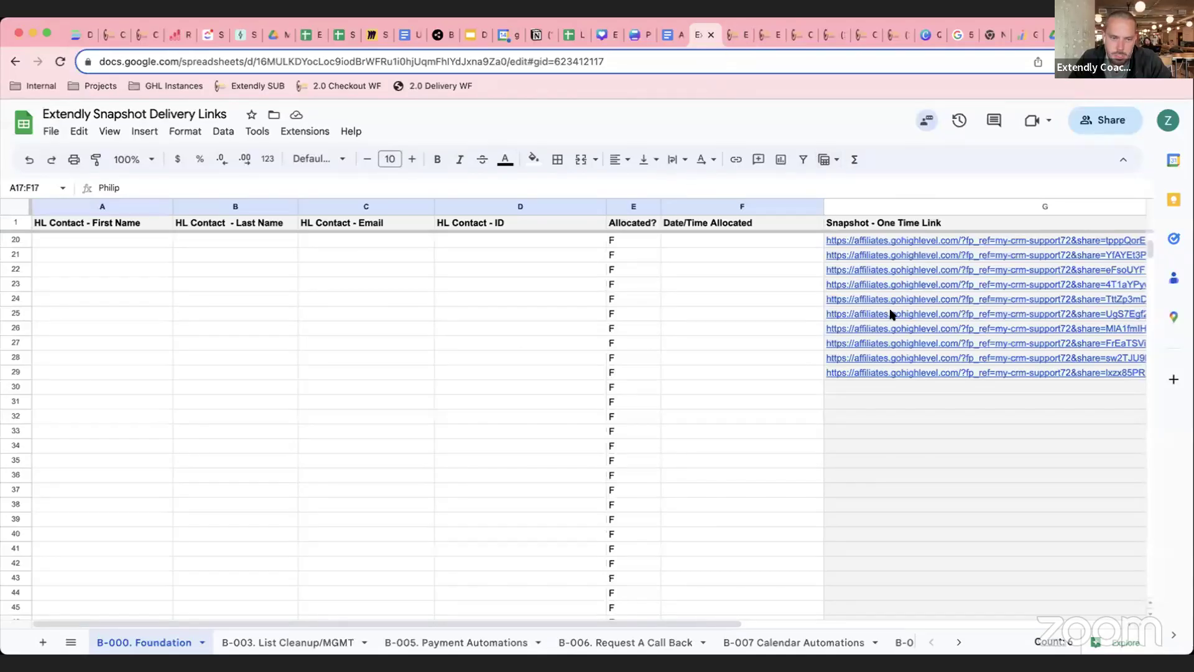
Step: Walk through row 20 of the B-000. Foundation sheet, from the contact fields to the allocation fields and one-time snapshot link
click(118, 242)
click(235, 245)
click(354, 244)
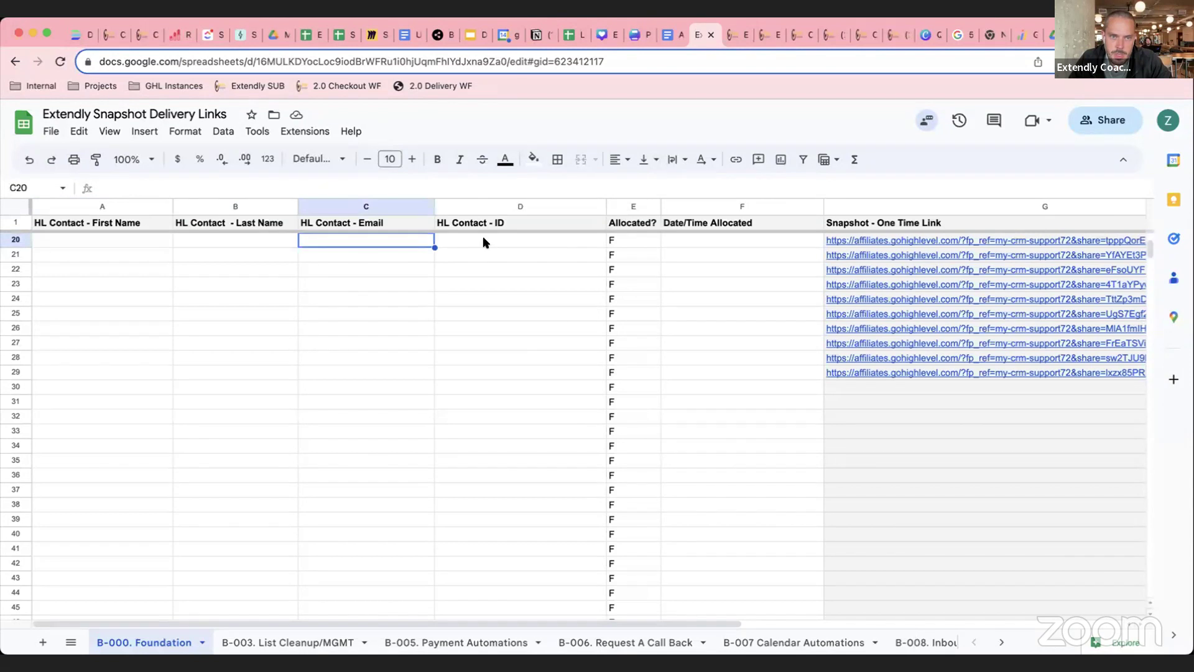
click(485, 242)
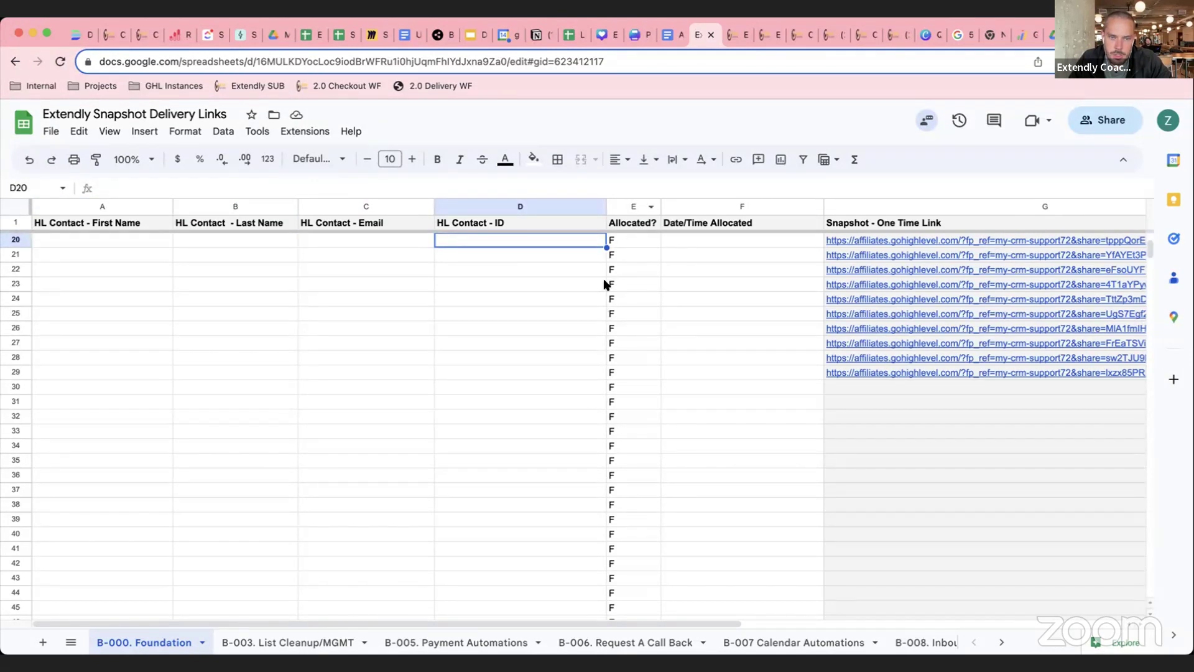
click(636, 241)
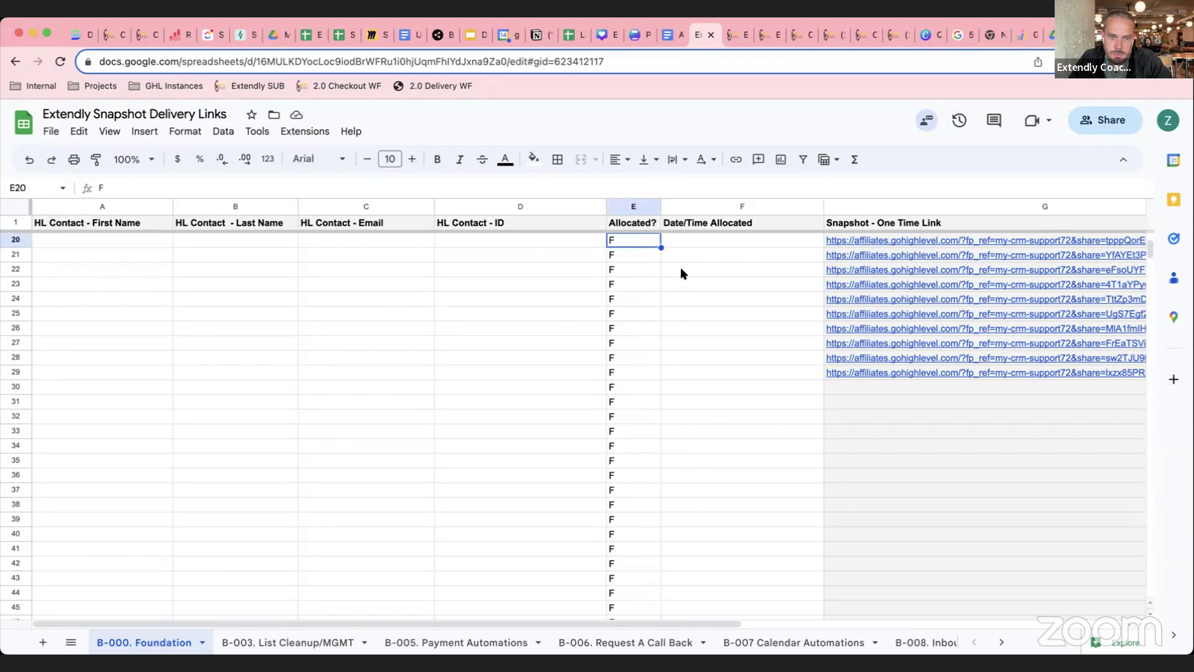
click(697, 241)
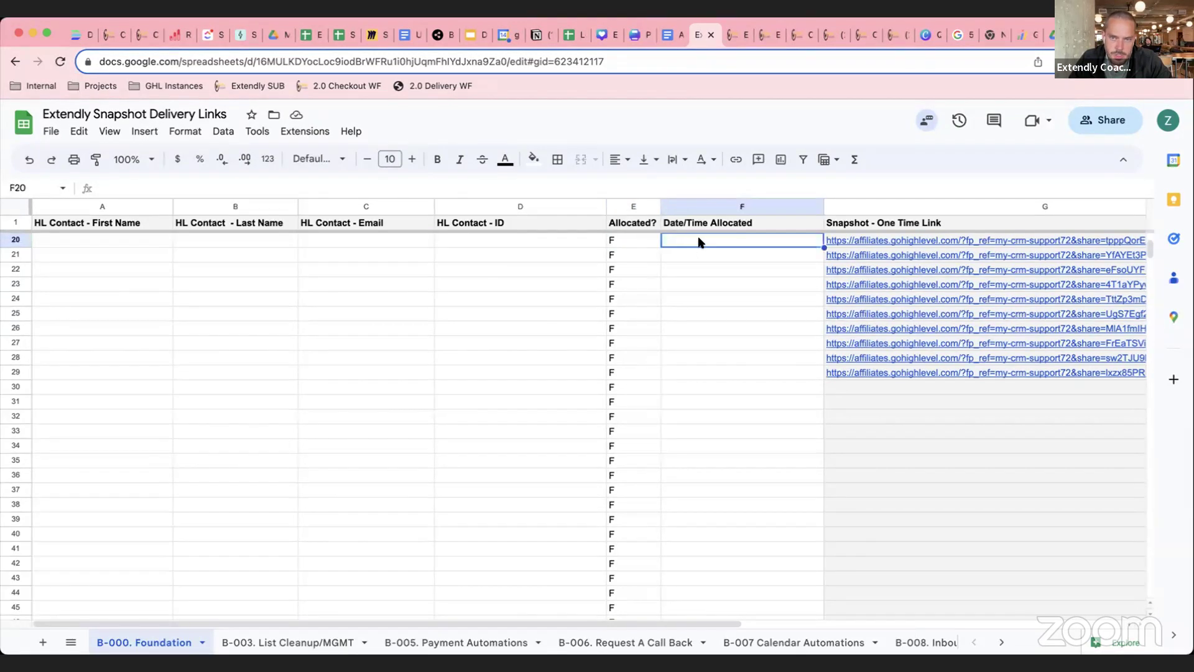
mouse_move(939, 243)
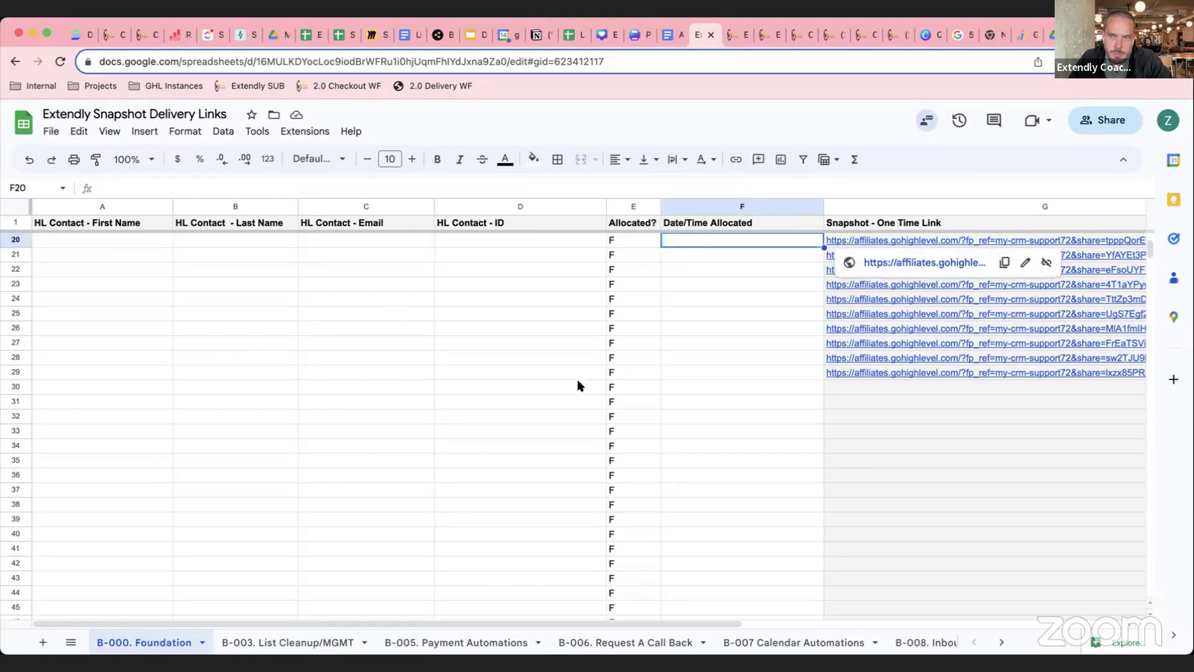
click(804, 297)
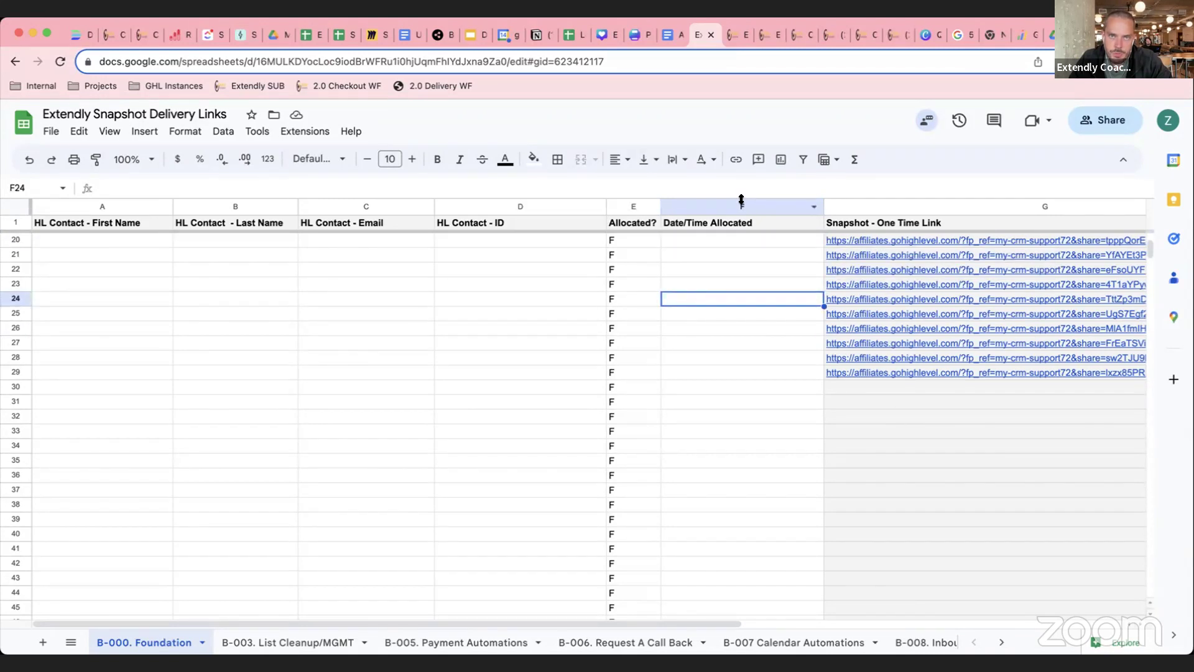
Step: Review the "#1 Lookup: B-000. Foundation" action's spreadsheet and lookup column settings, close it, and find the matching Allocated? cell in row 20
click(732, 39)
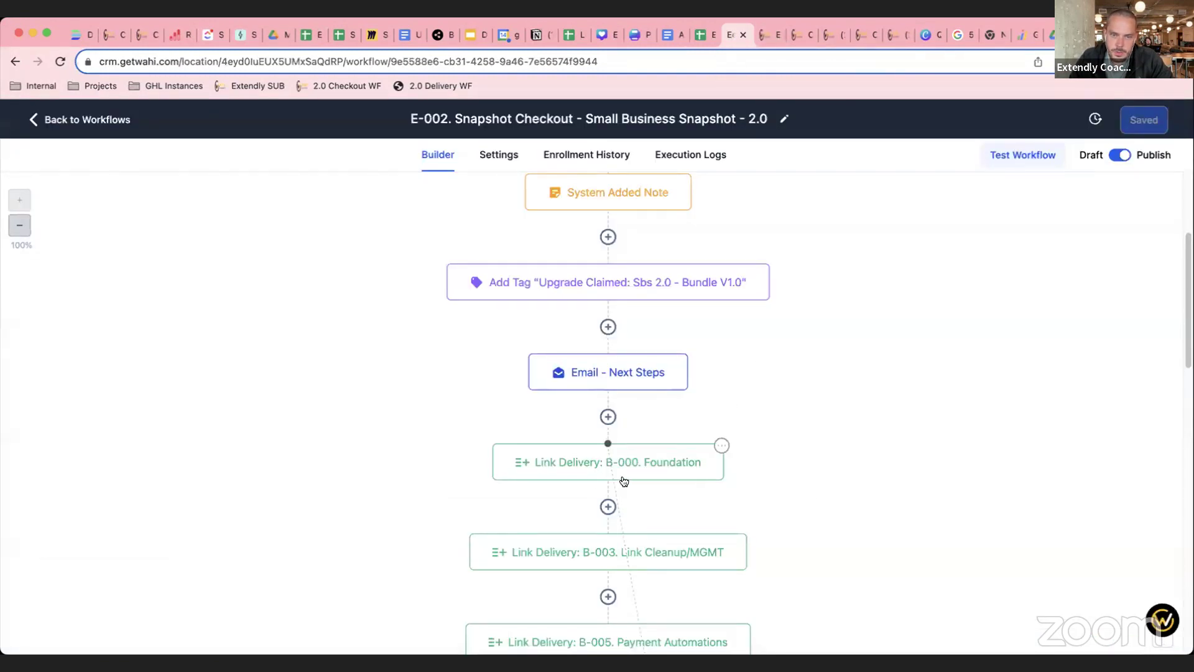
click(763, 36)
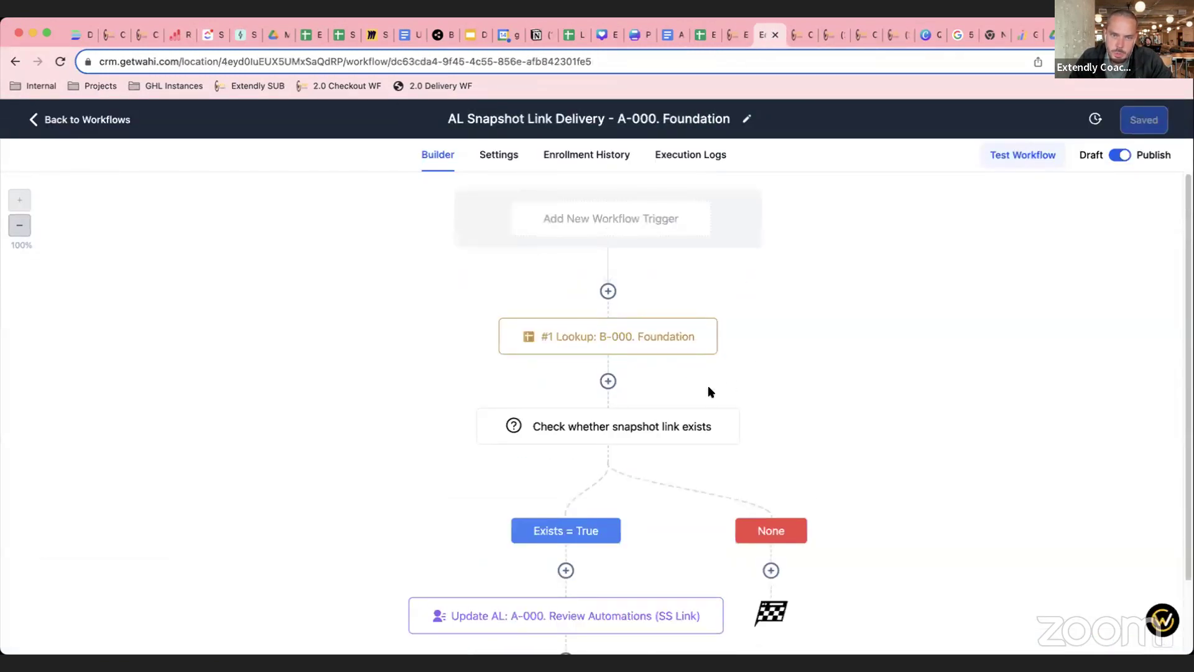
click(625, 347)
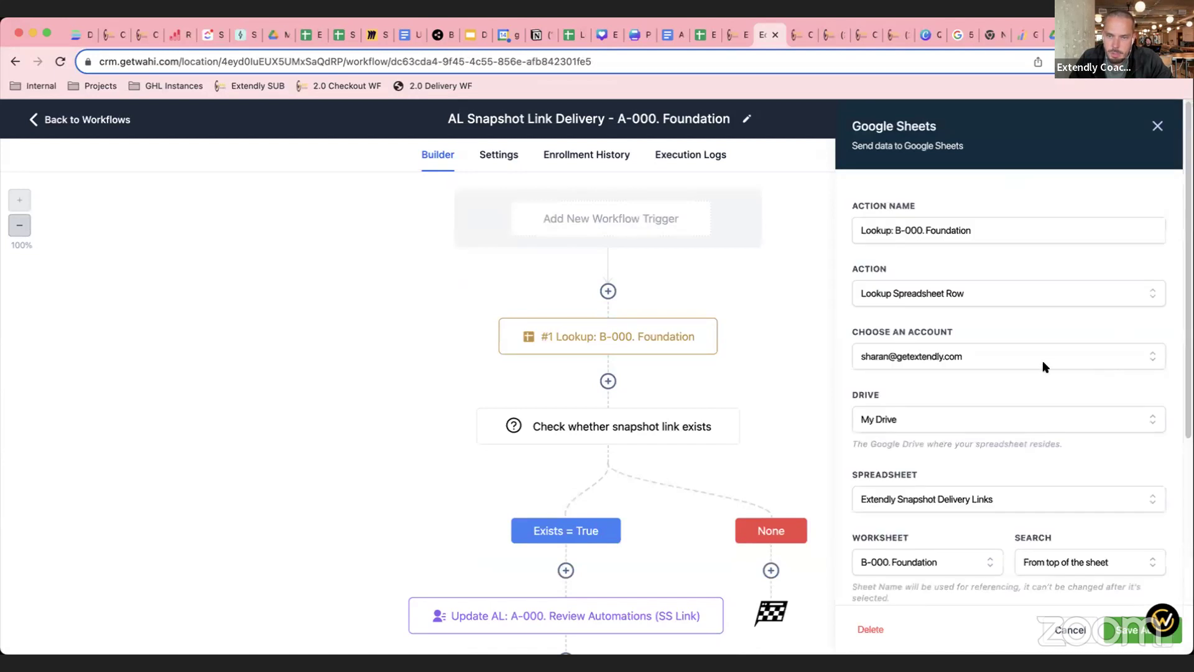
scroll(1054, 359, down, 5)
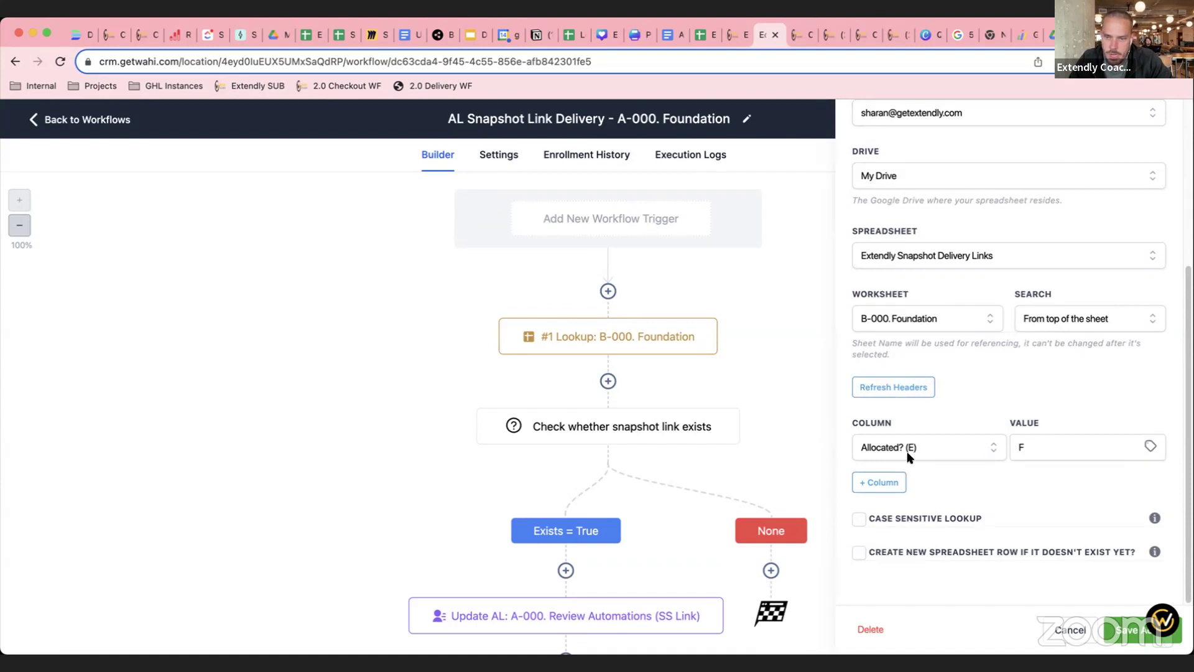
double_click(1039, 445)
click(1132, 630)
click(706, 35)
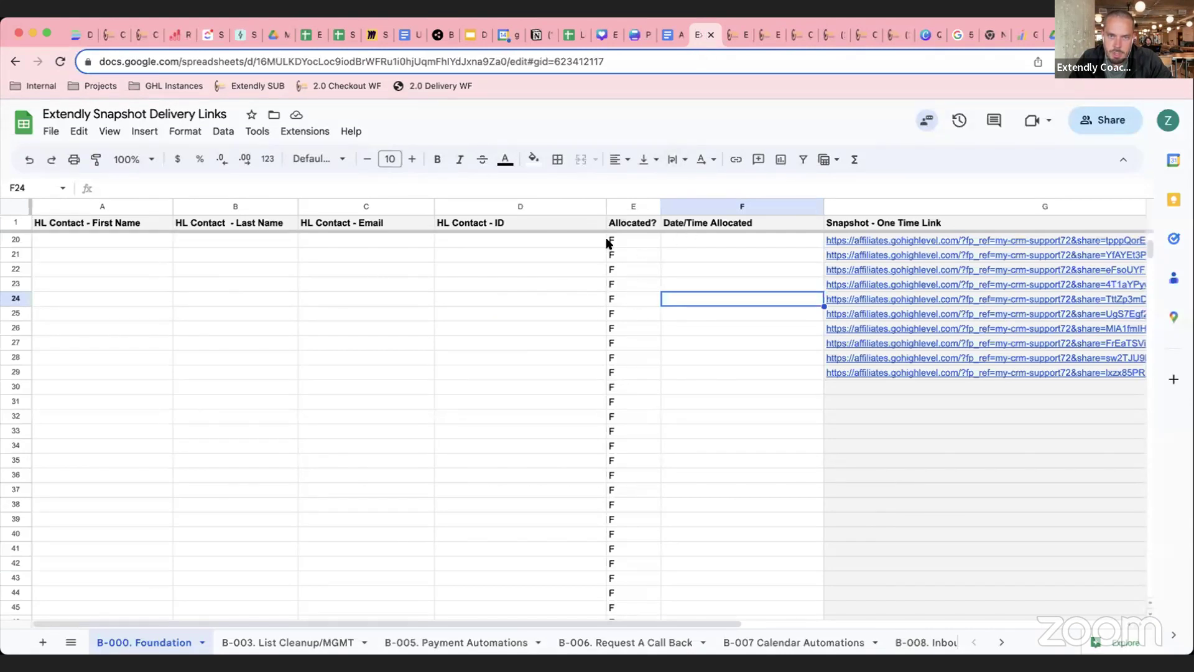
click(634, 241)
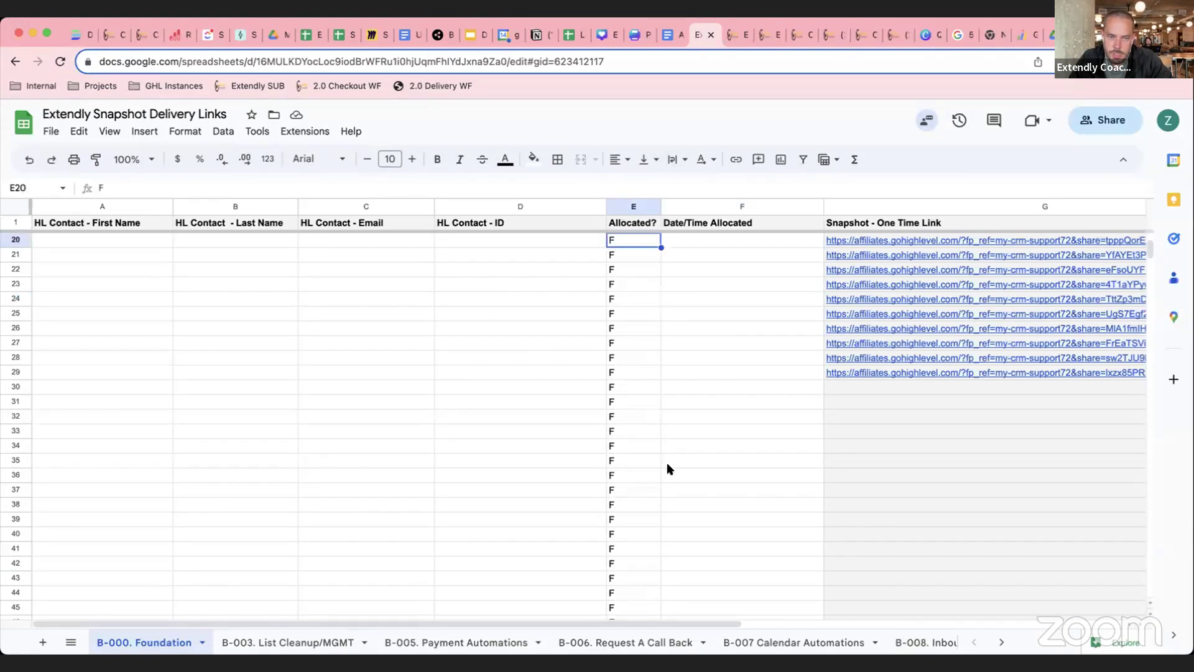
Step: Review the "Check whether snapshot link exists" condition, close it unsaved, and compare it with row 20's Allocated? and link cells
click(763, 39)
click(691, 427)
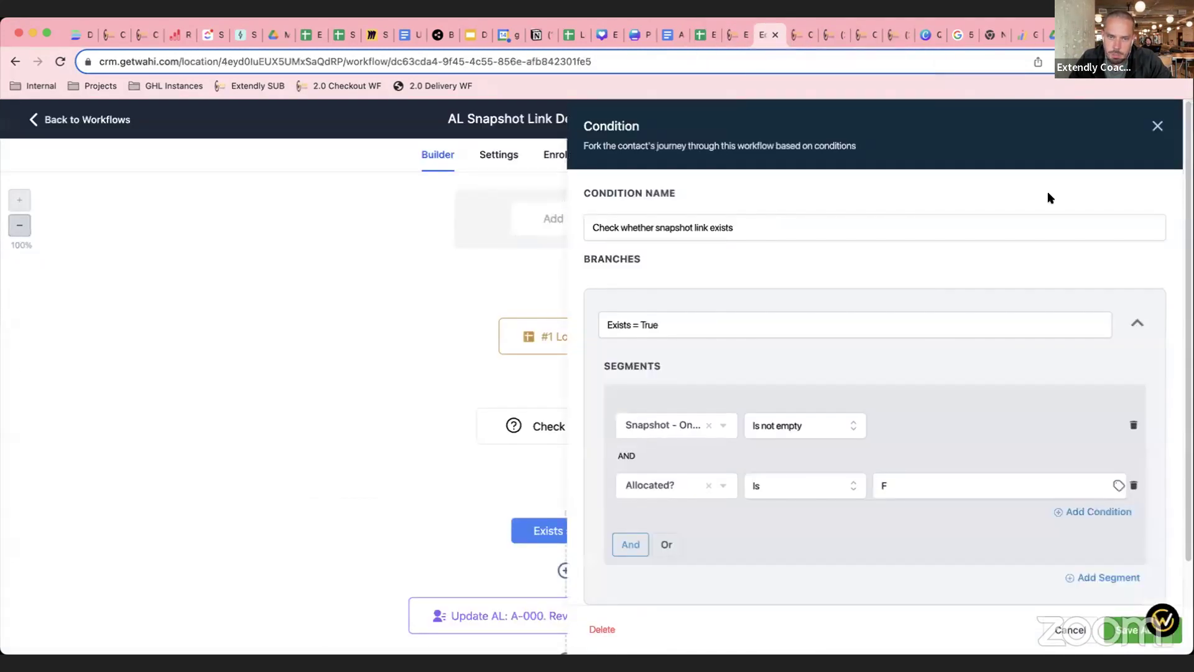
scroll(818, 441, down, 1)
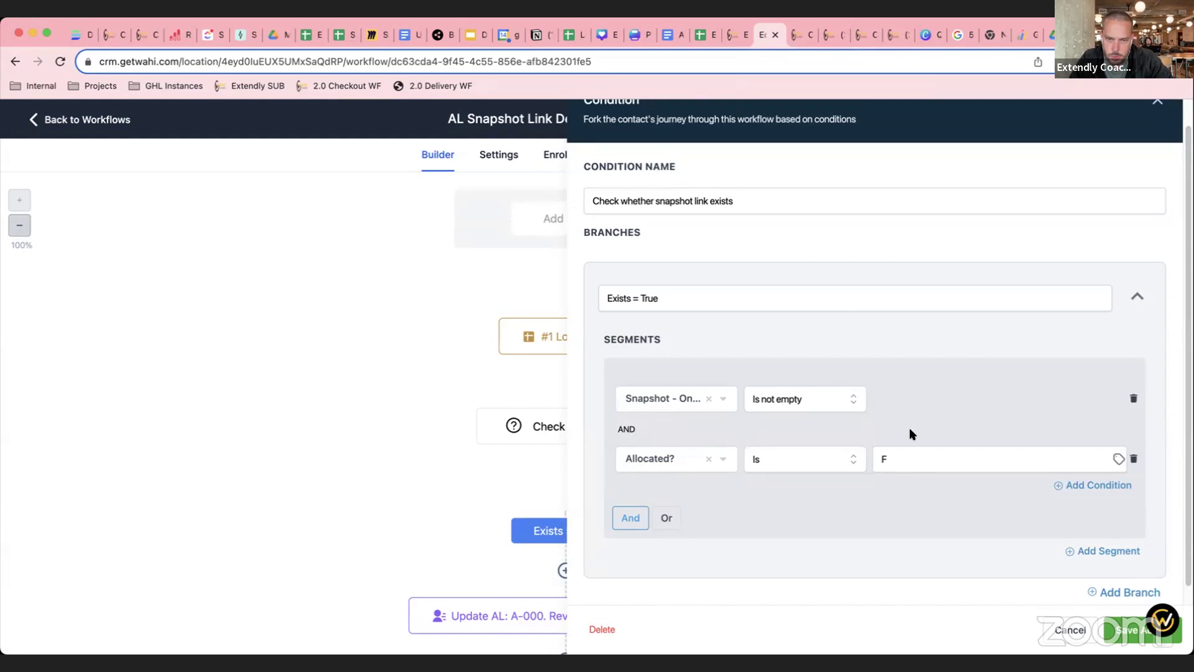
click(1065, 628)
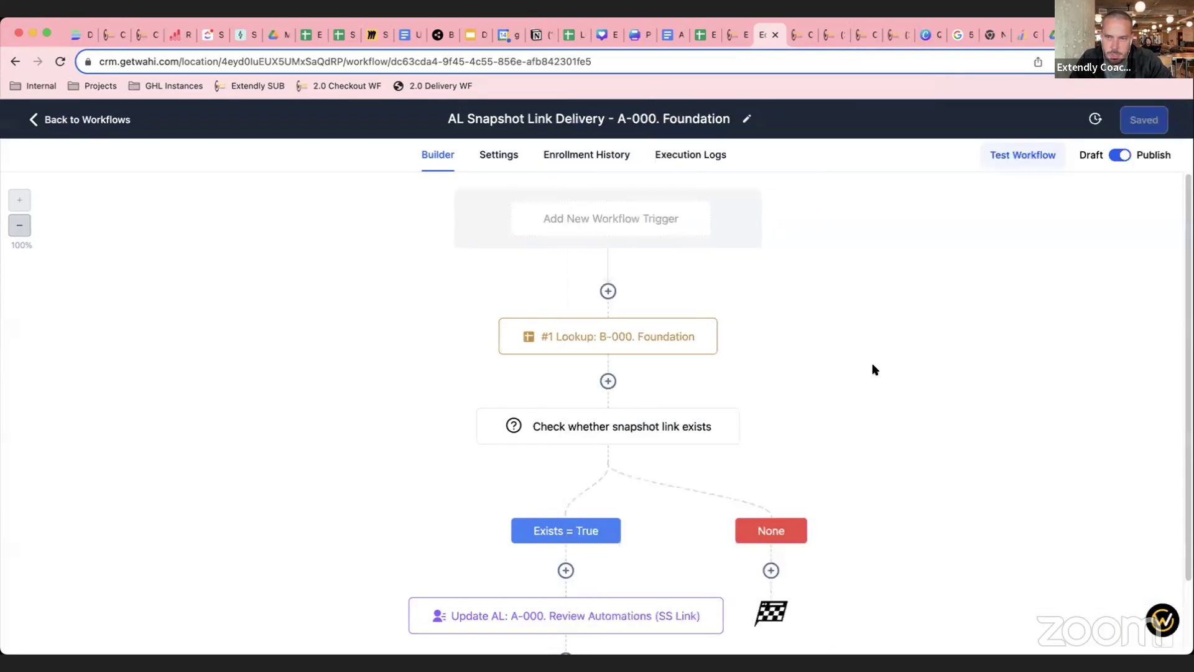
click(701, 35)
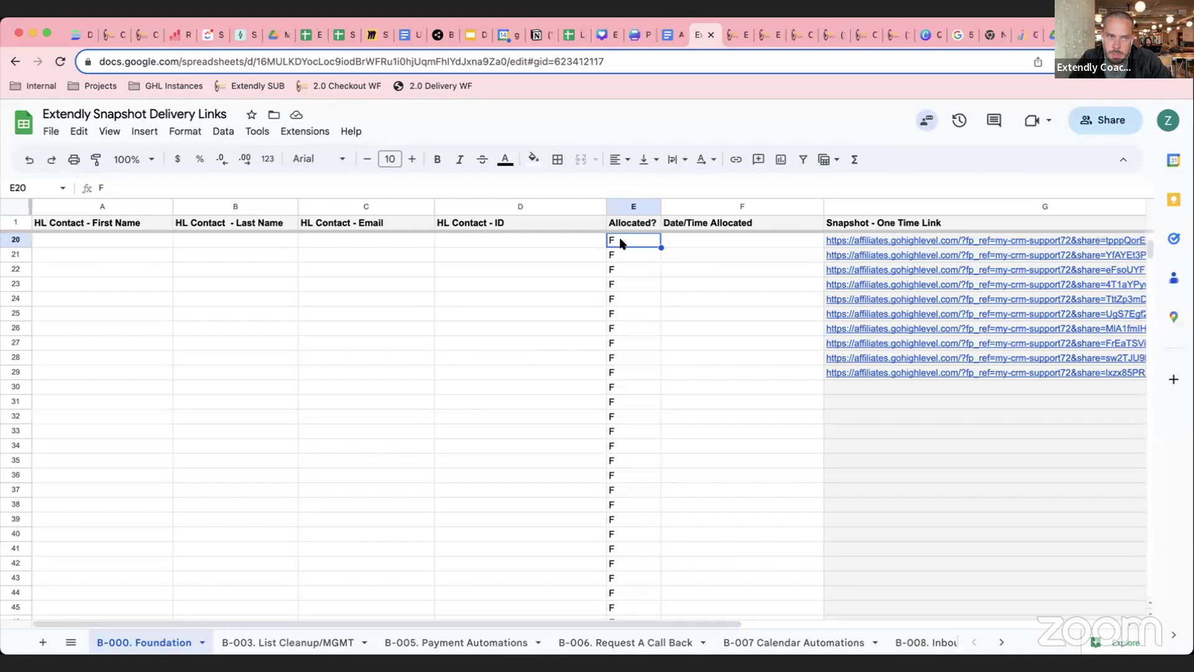
mouse_move(872, 241)
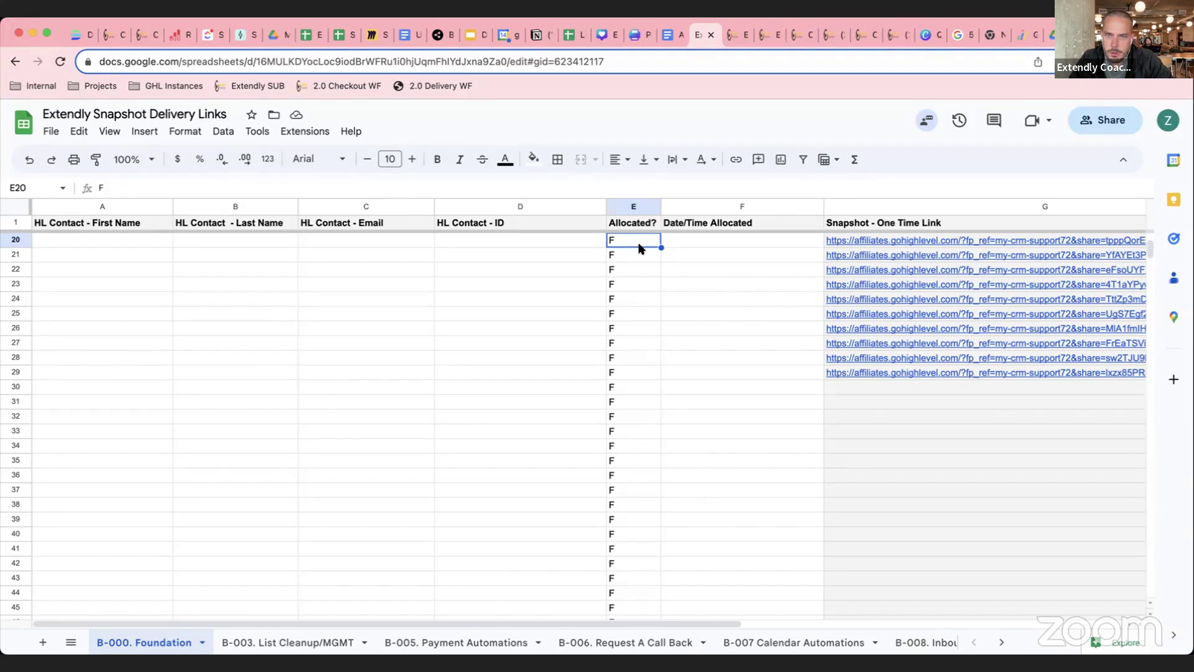
Step: Check which contact field "Update AL: A-000. Review Automations (SS Link)" fills with the snapshot link, and close it unsaved
click(770, 35)
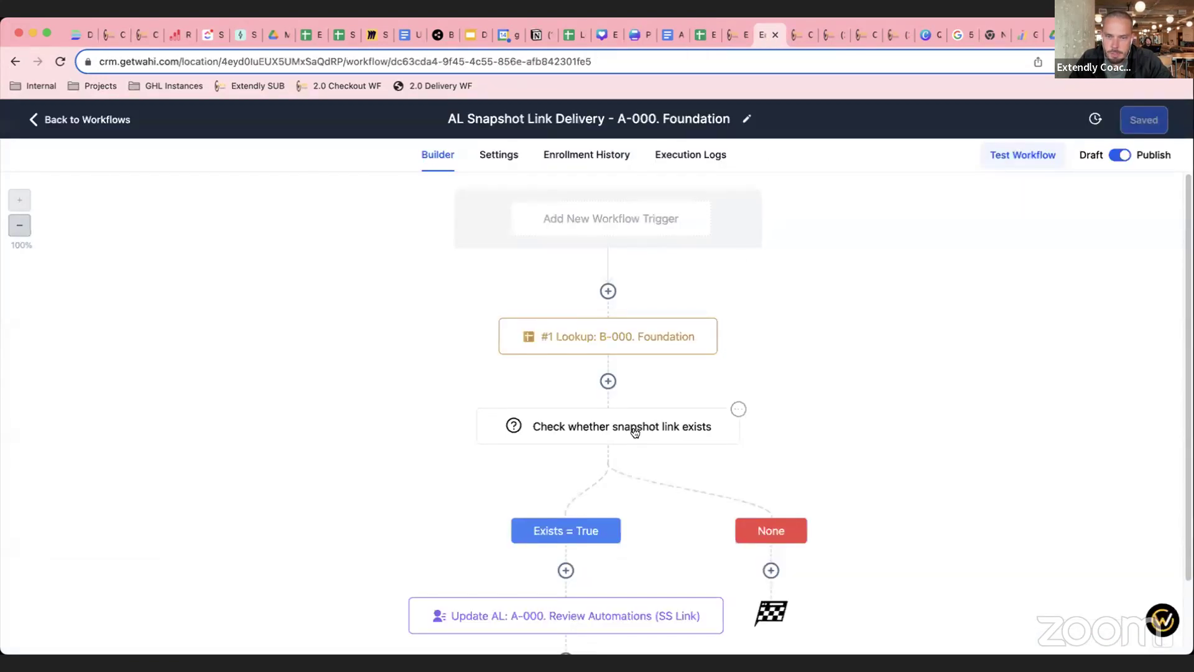
scroll(634, 429, down, 1)
scroll(631, 446, down, 3)
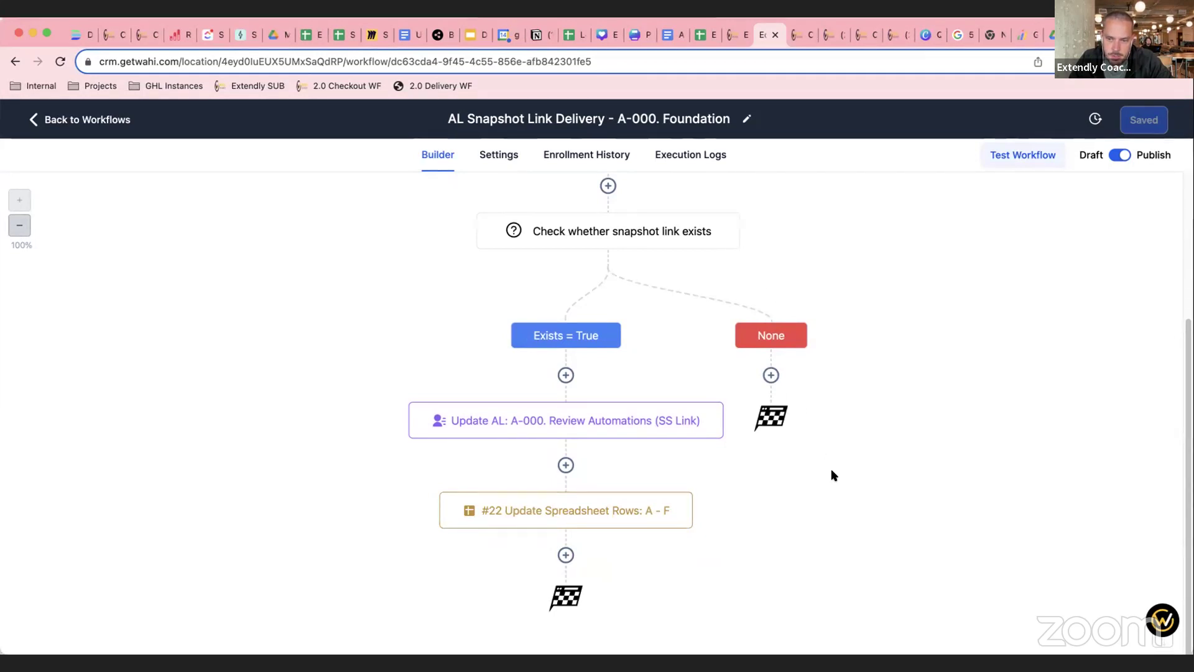
mouse_move(568, 421)
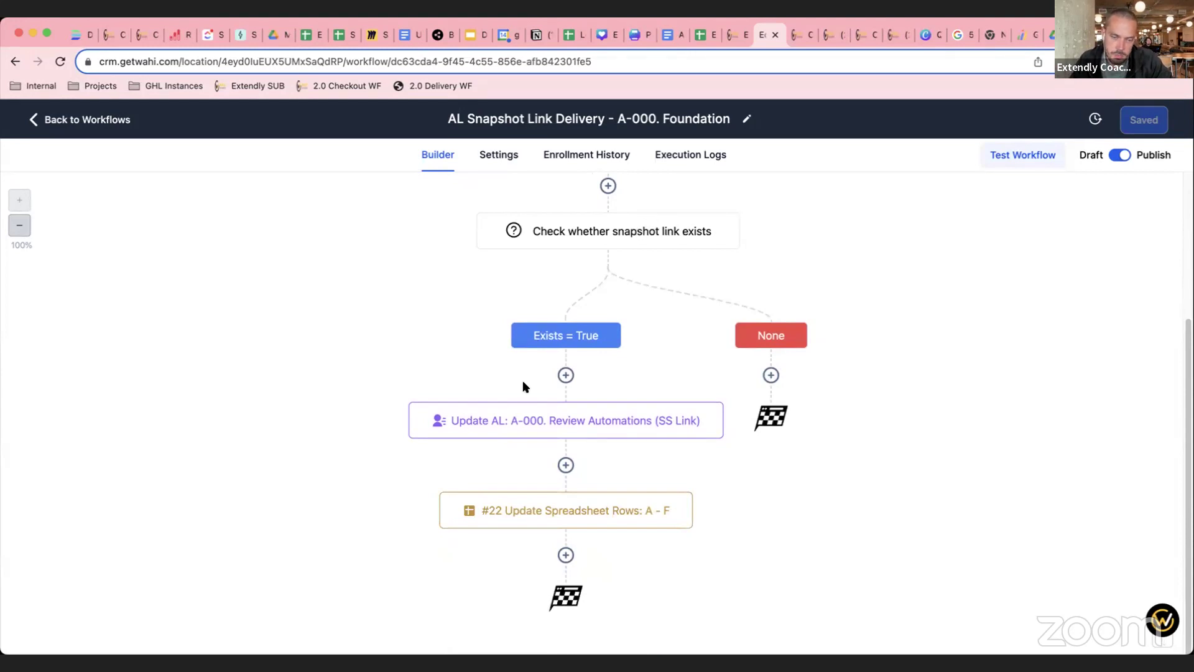
click(545, 426)
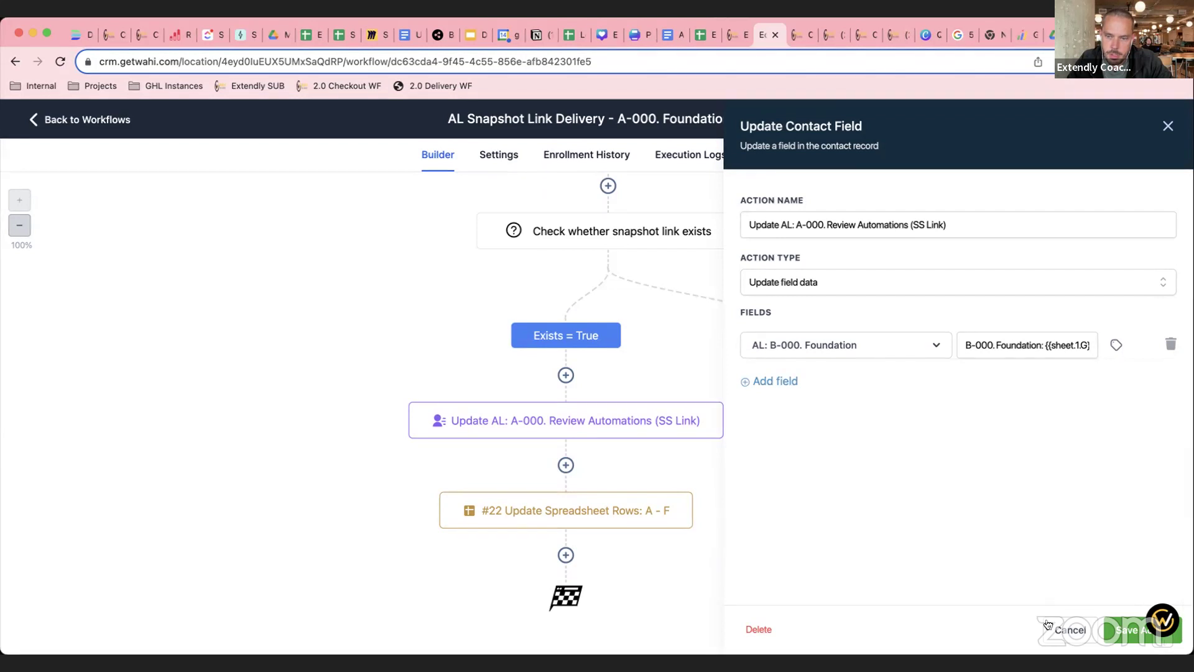
click(1067, 629)
Step: Open "#22 Update Spreadsheet Rows: A - F" and review the values it writes to the contact, Allocated? and Date/Time Allocated columns
click(577, 517)
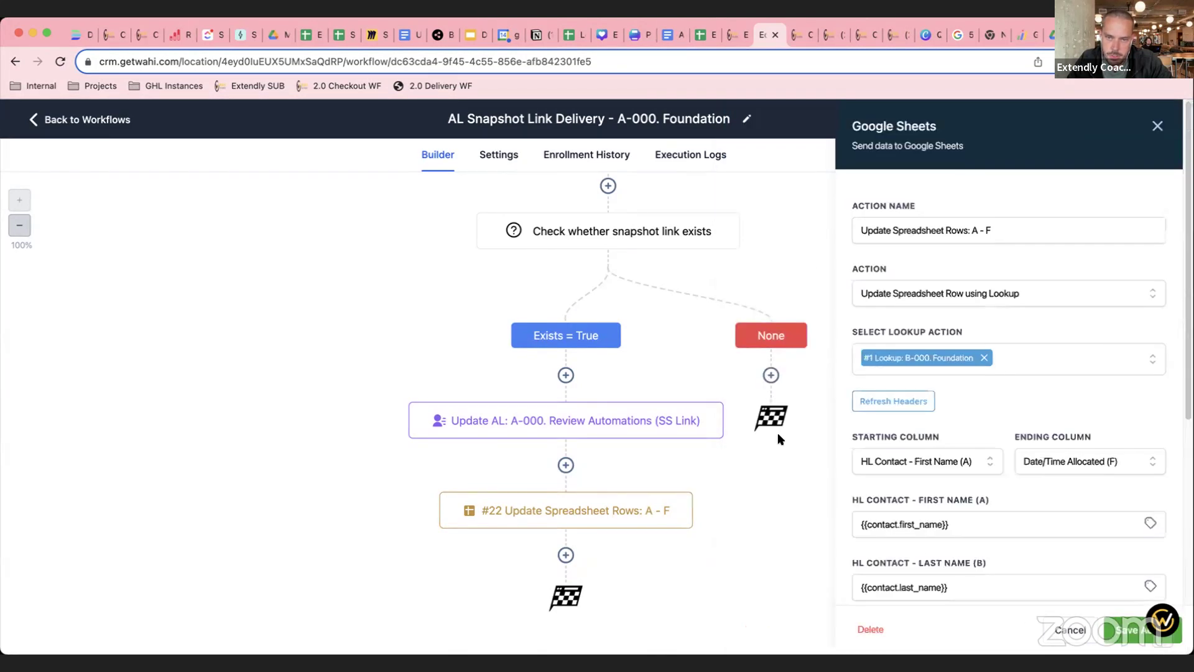
scroll(1009, 405, down, 2)
scroll(1010, 422, down, 3)
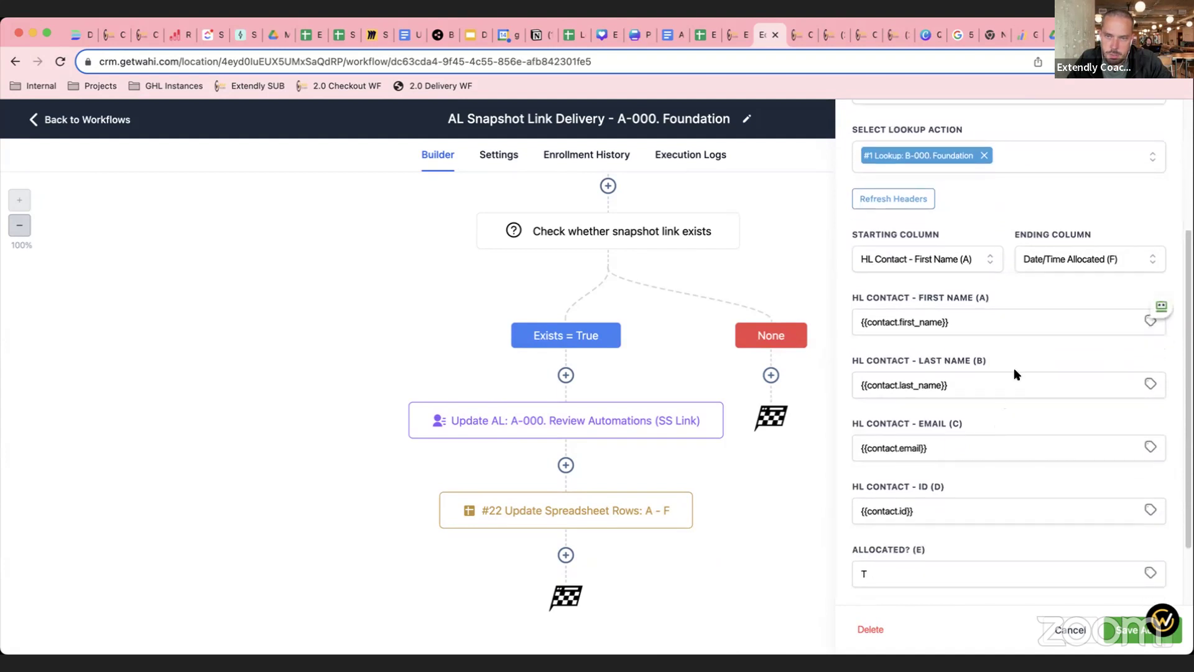
drag(905, 298, 893, 360)
drag(968, 423, 852, 466)
scroll(956, 427, down, 2)
scroll(1012, 442, down, 2)
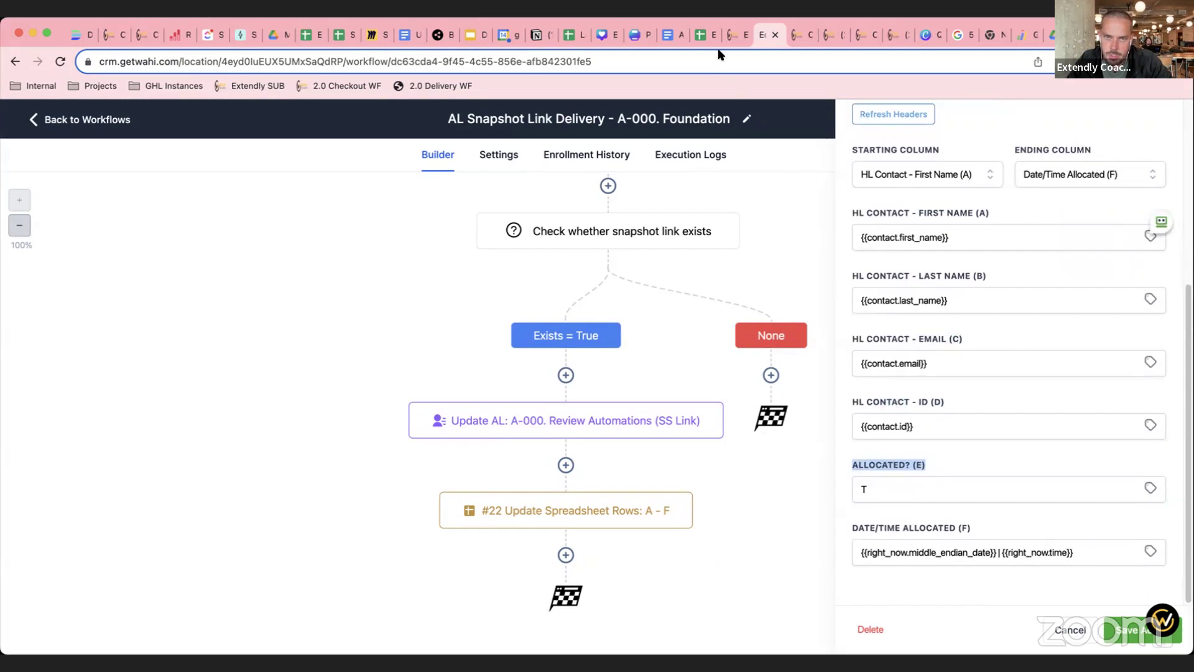
Step: Trace the update action's target cells in row 20 of the spreadsheet, from the contact's first name through Allocated?
click(702, 41)
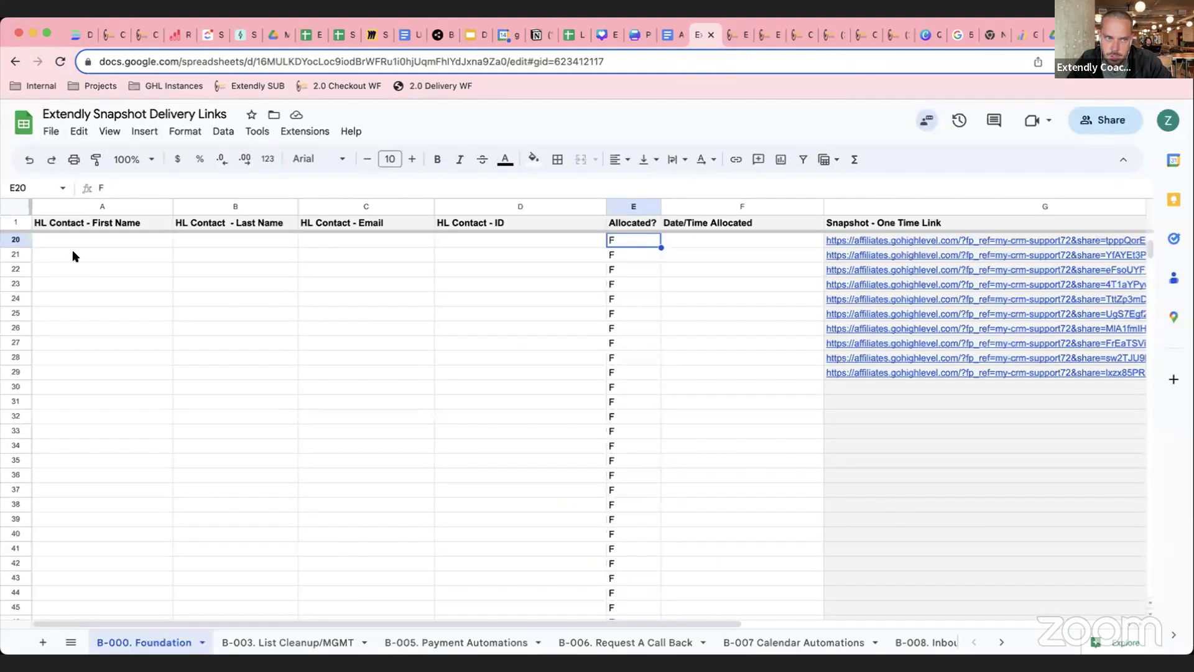
click(120, 254)
click(124, 240)
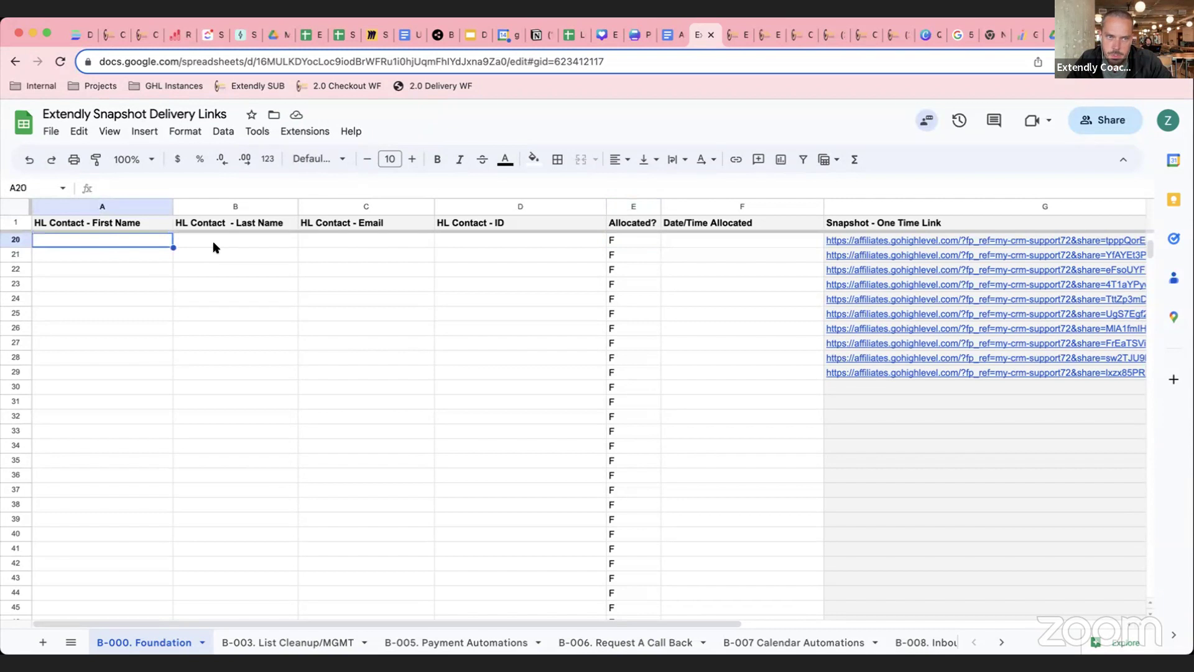
click(213, 240)
click(366, 237)
click(535, 241)
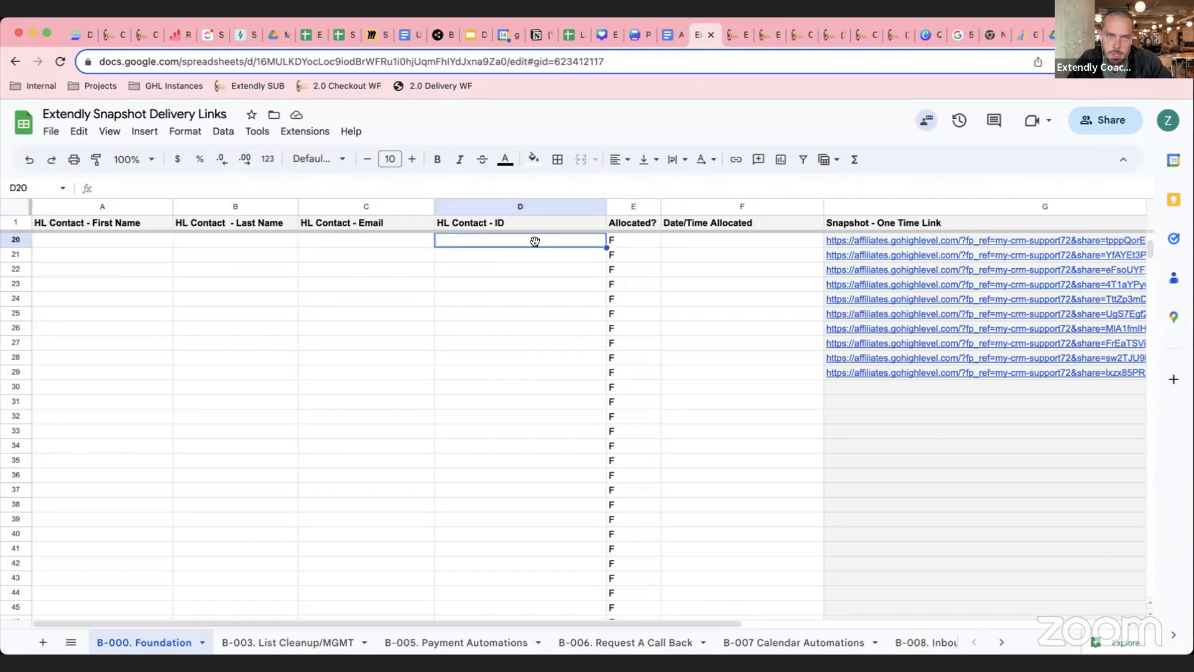
click(639, 240)
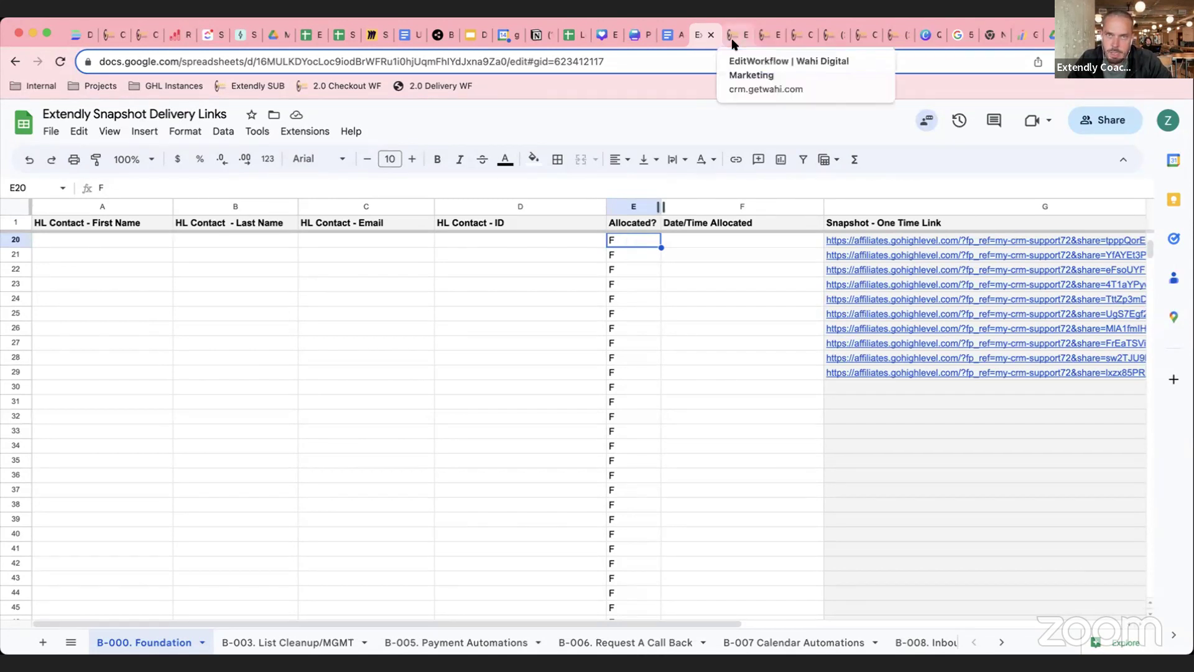
Step: Return to the E-002 Snapshot Checkout workflow and review the remaining link delivery actions through the "Were All The Links Populated?" check
click(771, 36)
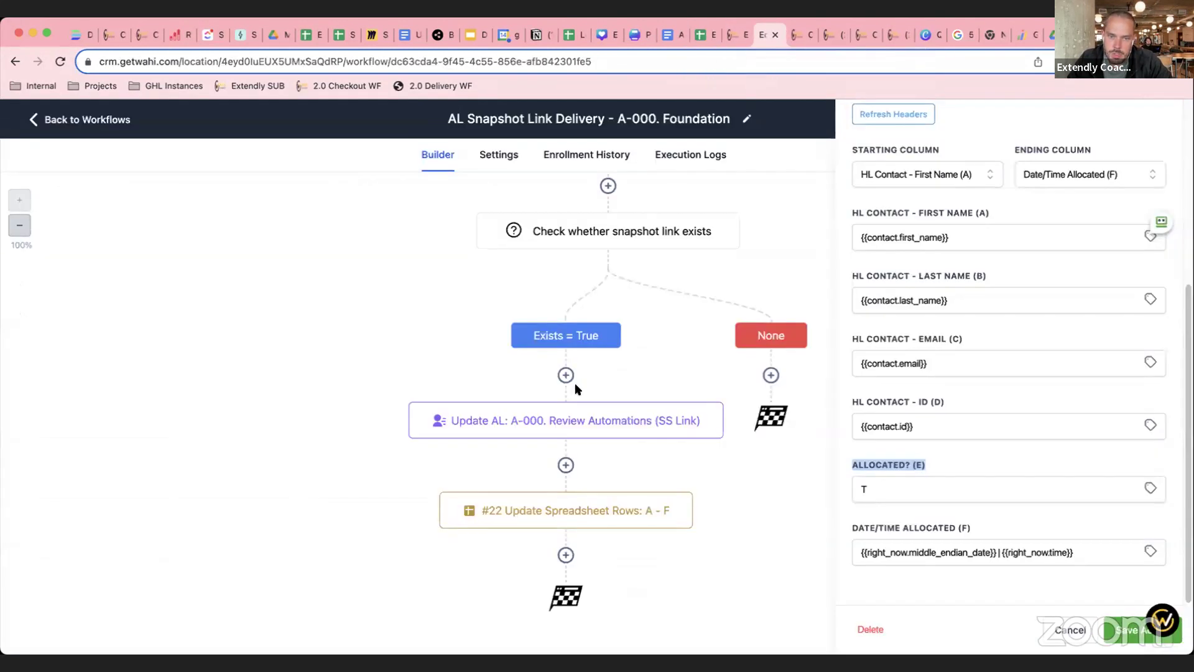
click(820, 566)
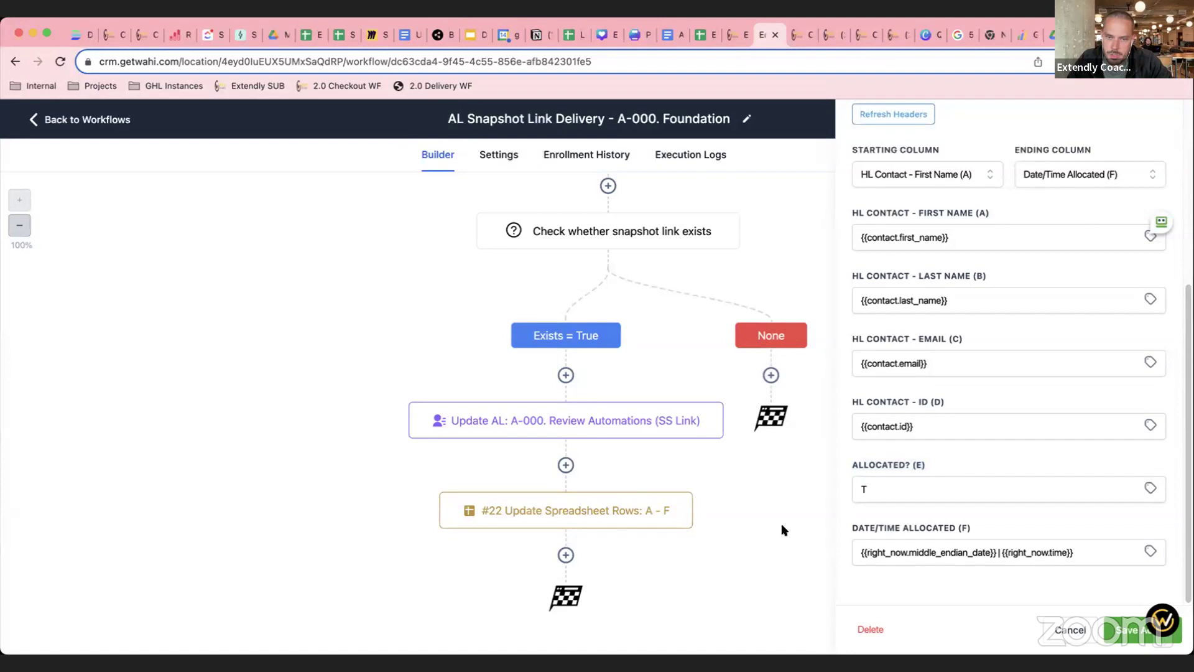
click(729, 38)
scroll(607, 533, down, 2)
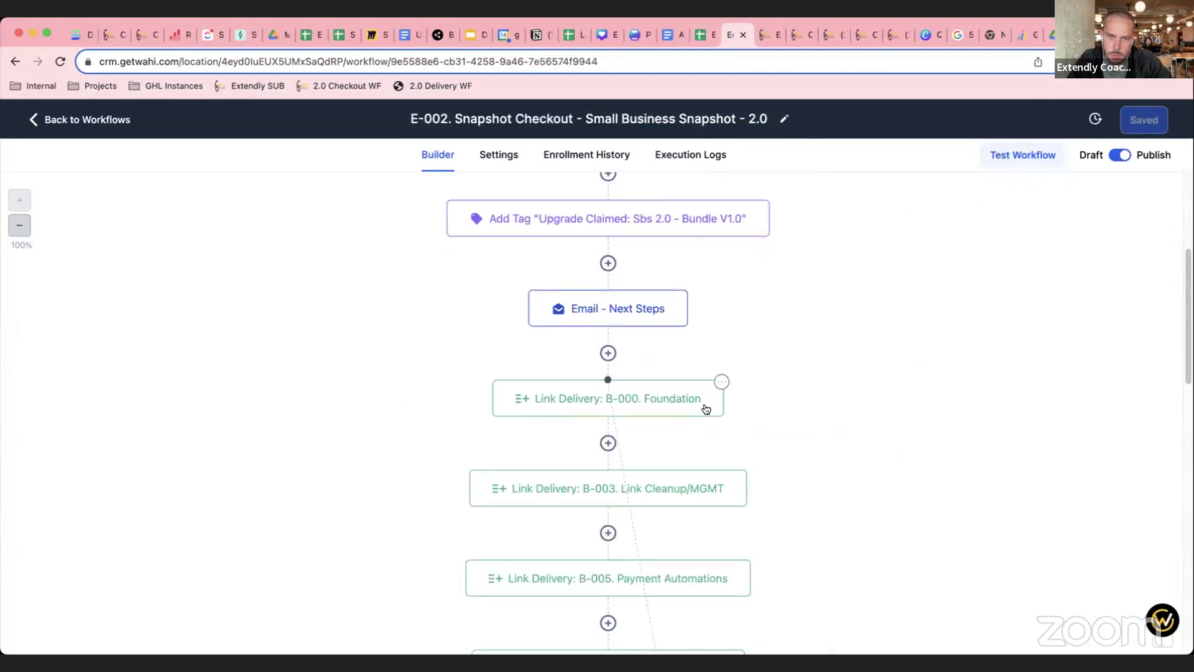
scroll(706, 409, down, 1)
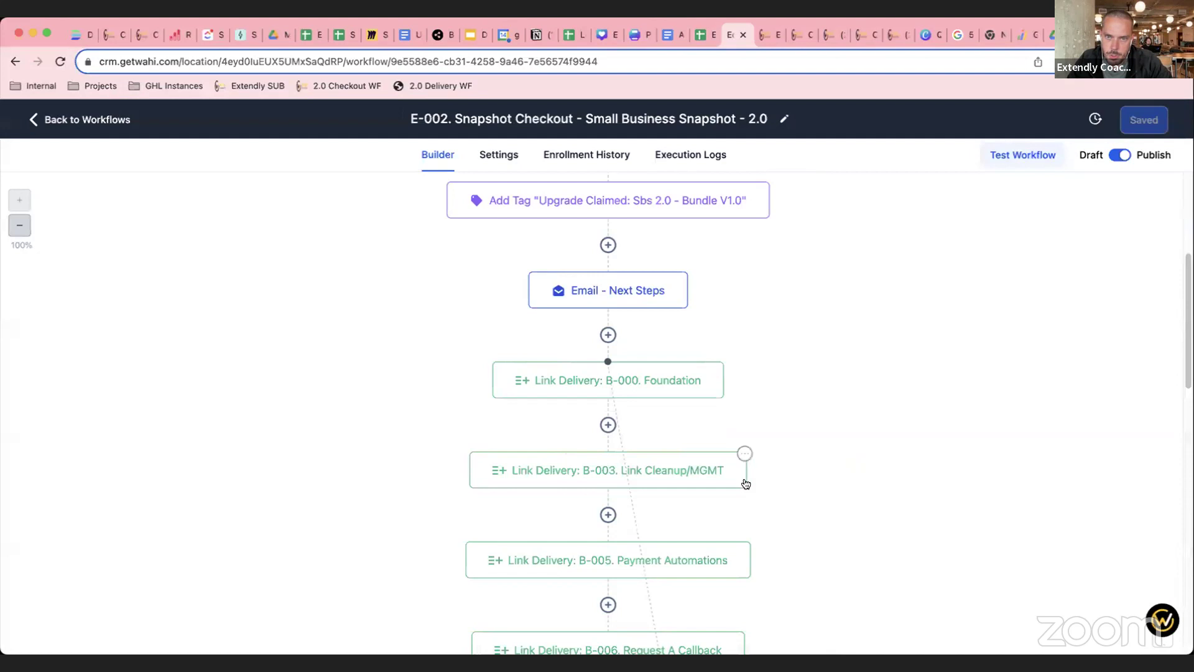
scroll(677, 469, down, 5)
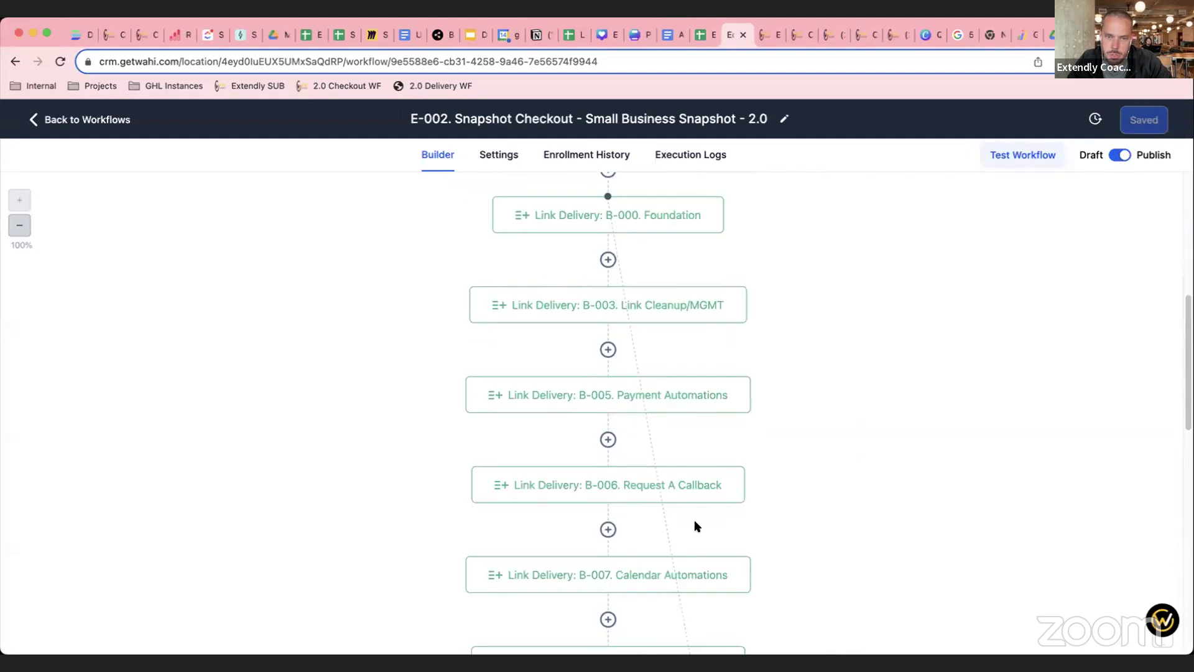
scroll(645, 559, down, 7)
scroll(629, 488, down, 9)
scroll(649, 455, down, 3)
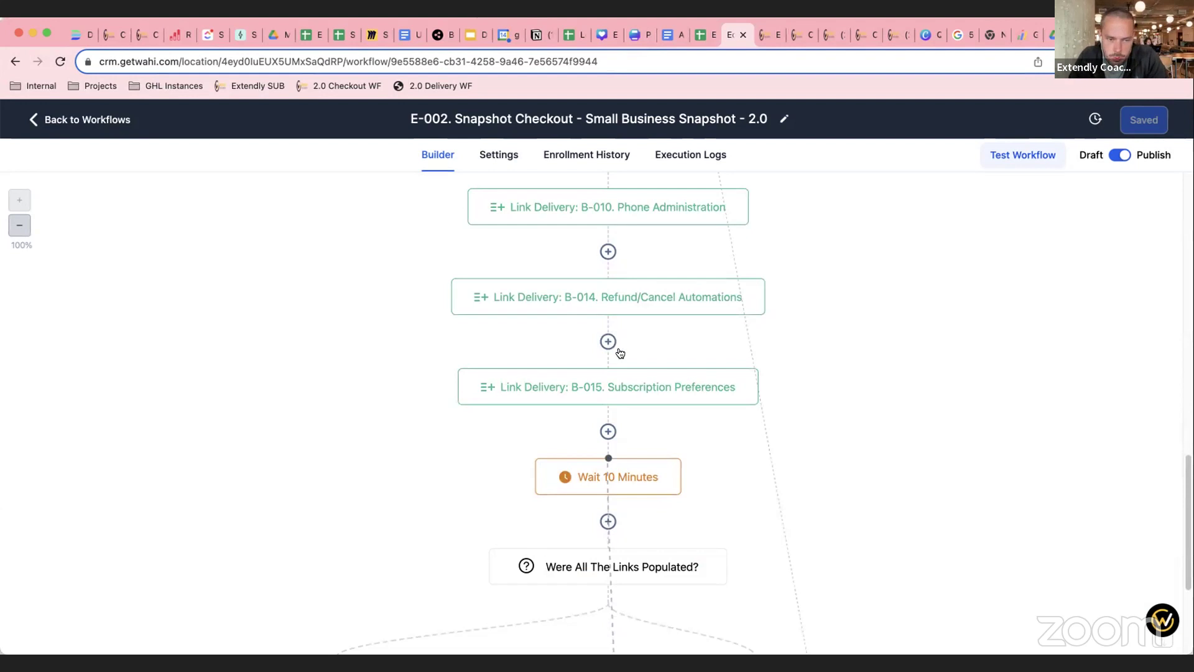
scroll(730, 444, down, 1)
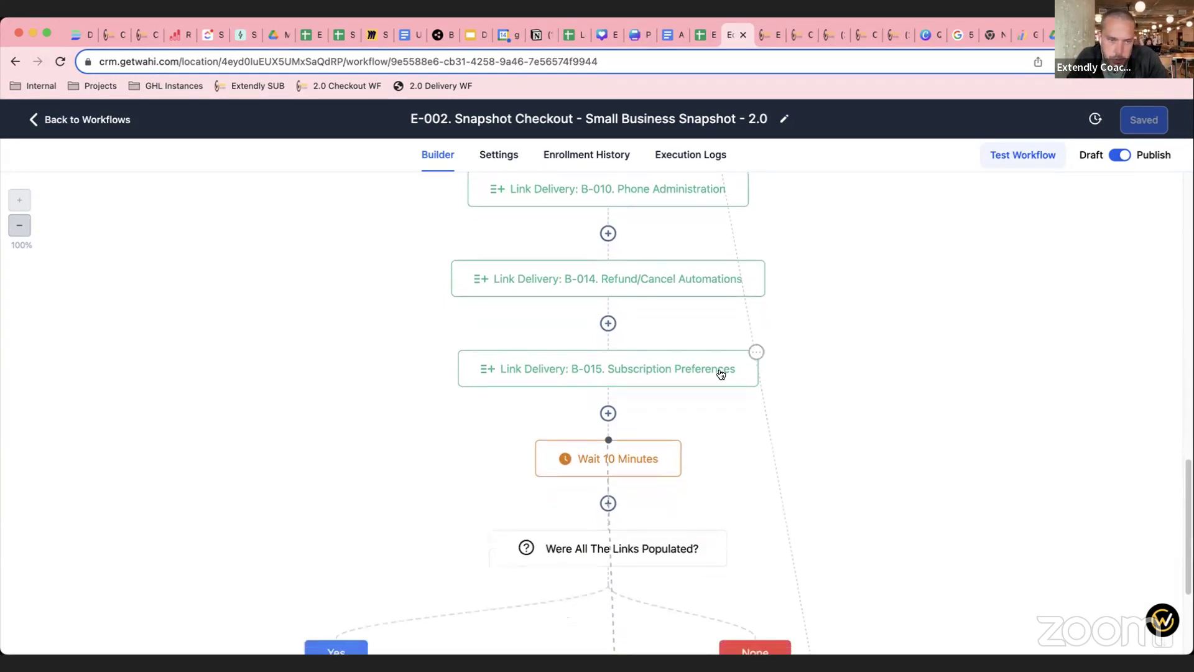
scroll(720, 373, down, 2)
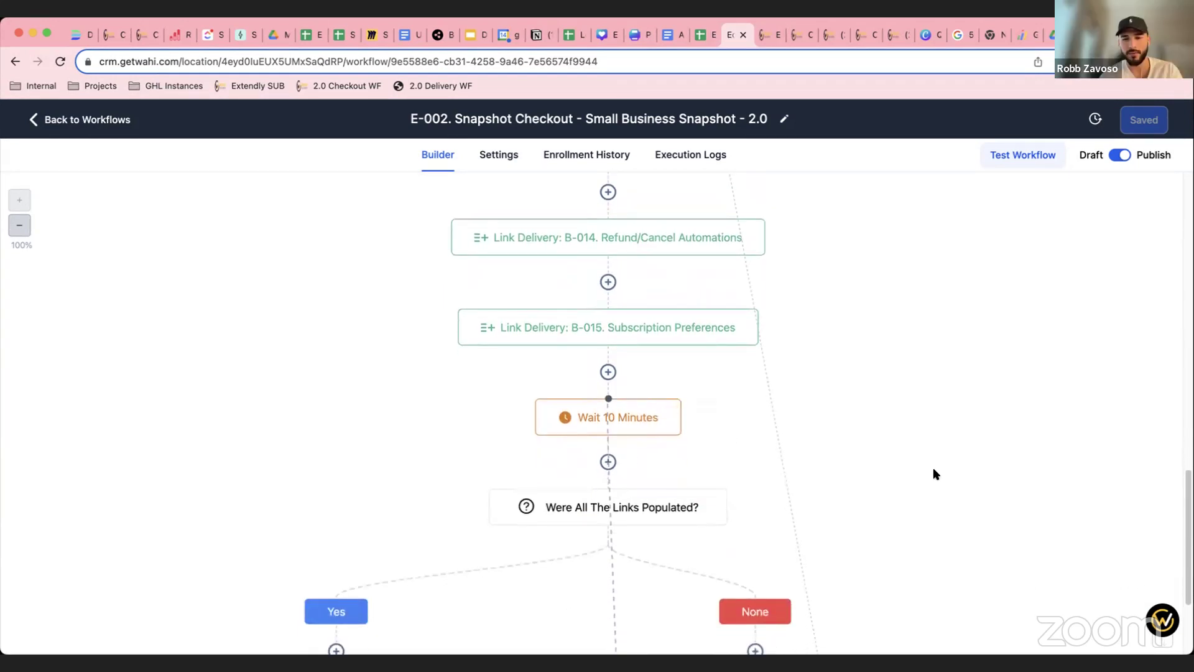
scroll(877, 429, up, 2)
scroll(869, 430, up, 1)
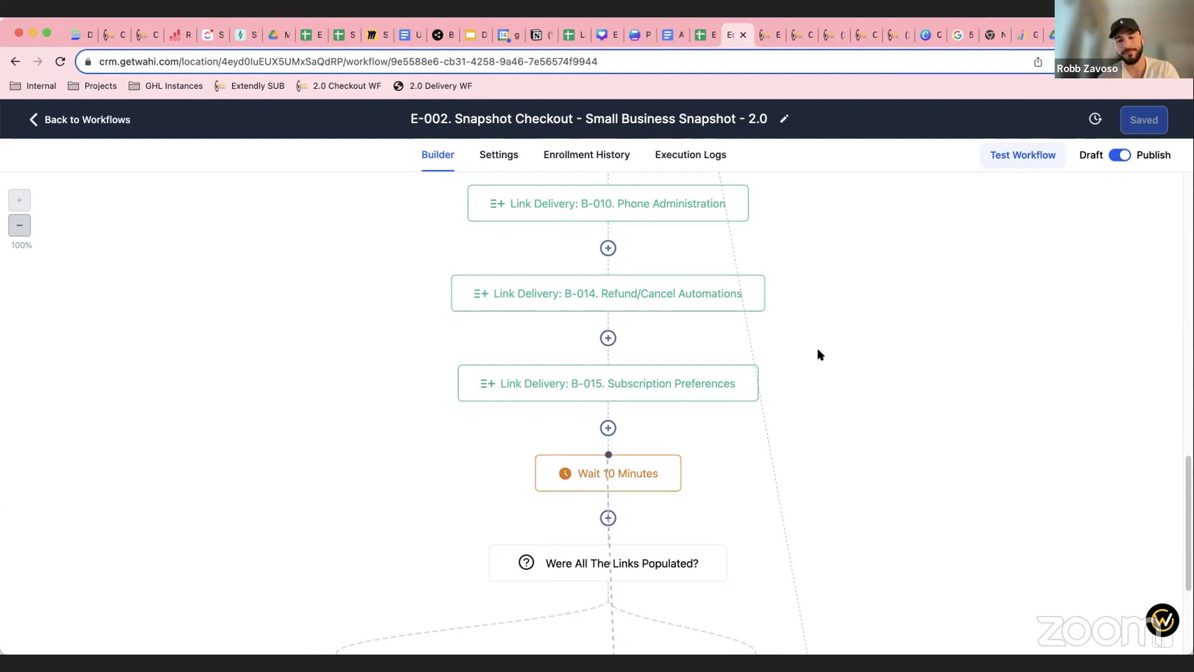
scroll(854, 362, down, 1)
scroll(919, 429, up, 2)
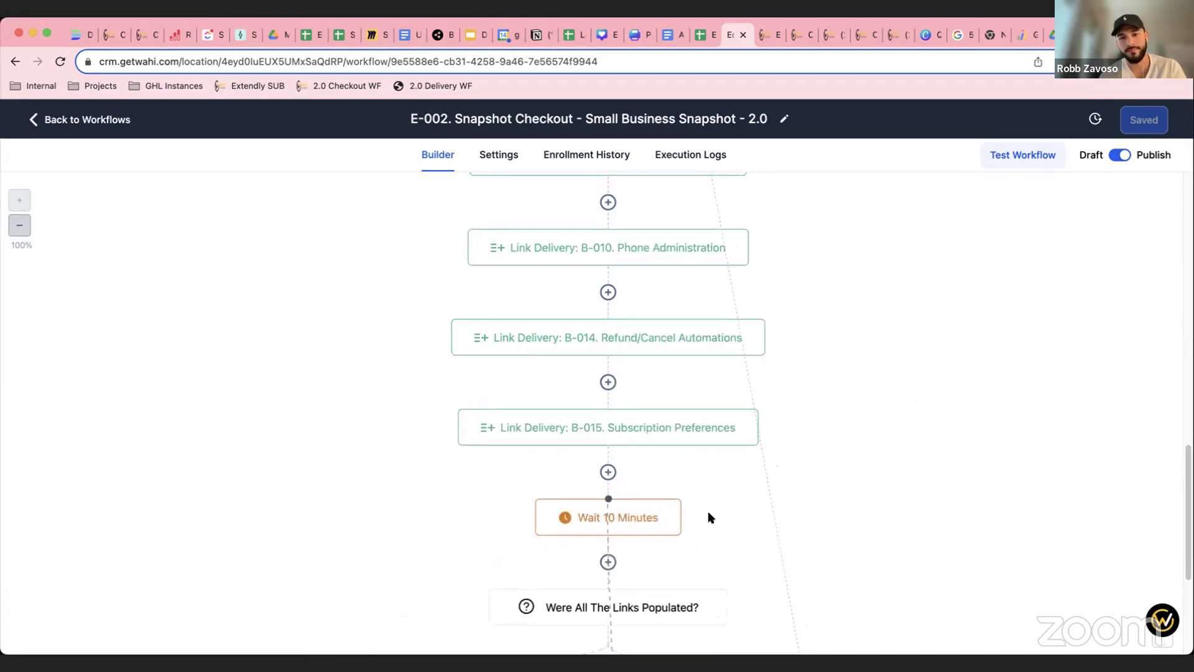
Step: Return to the AL Snapshot Link Delivery workflow, close the spreadsheet update action unsaved, and check the A-000 code in the workflow name
click(767, 38)
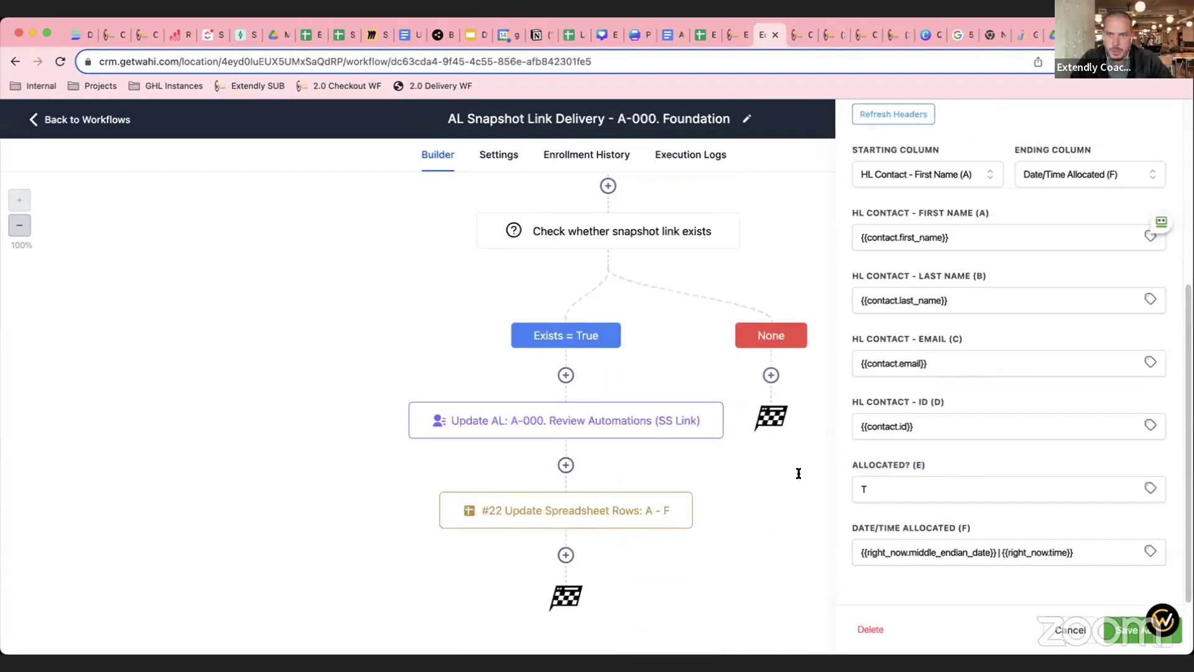
click(1049, 628)
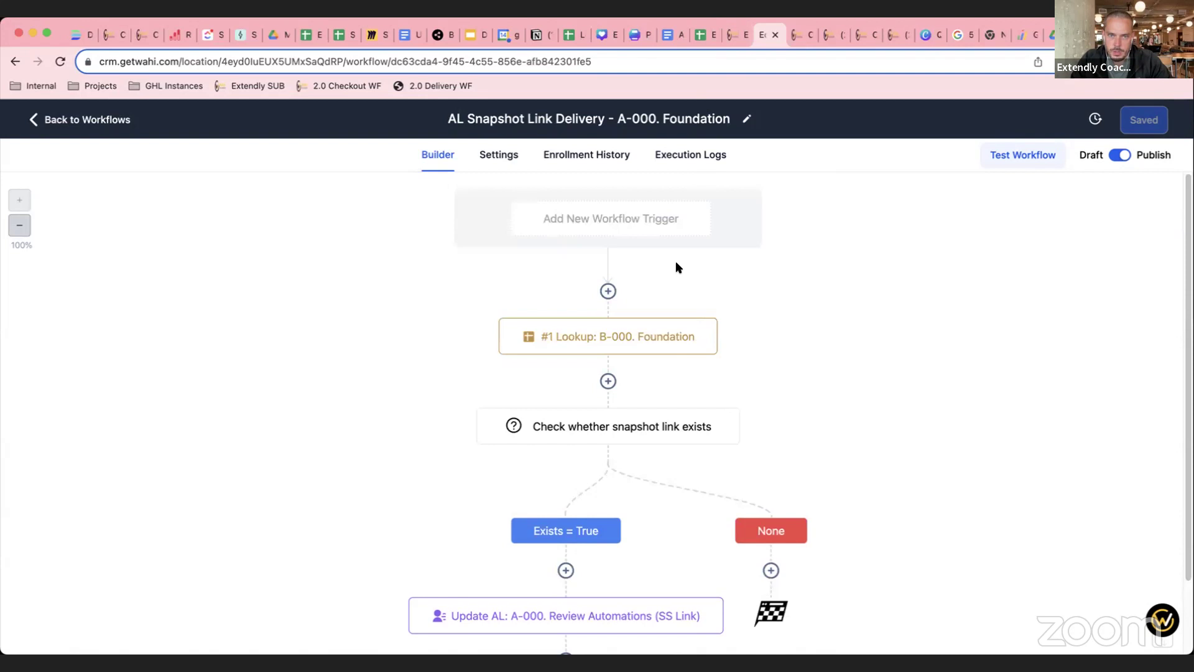
click(637, 120)
drag(617, 119, 663, 119)
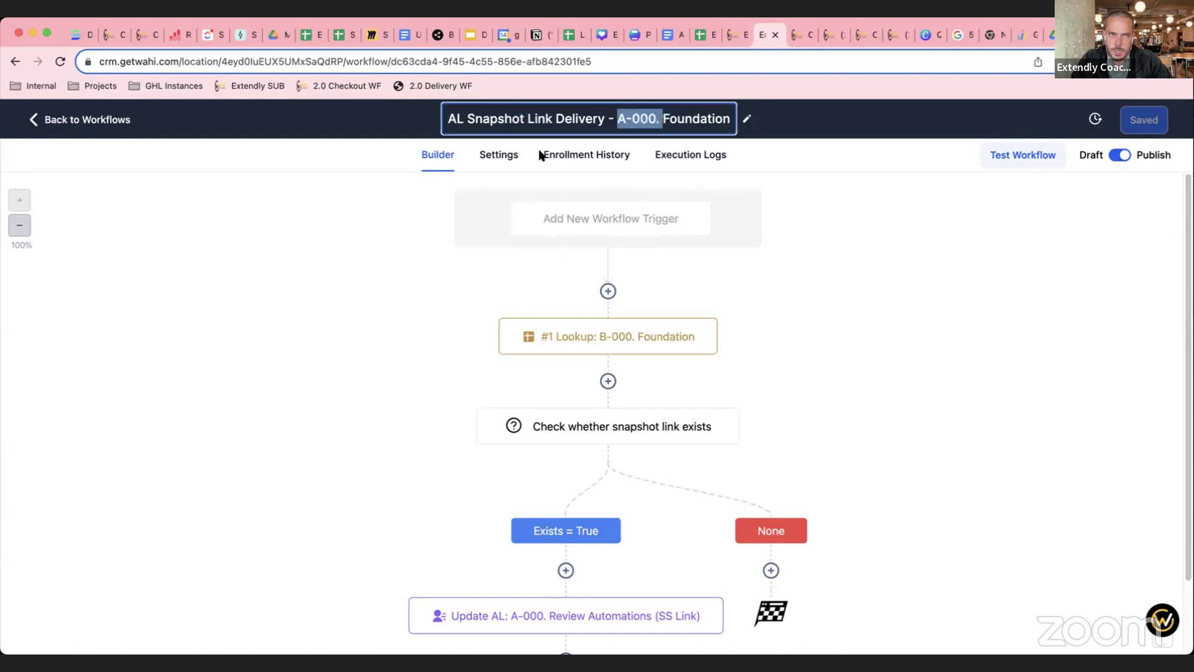
Step: Go back to E-002 Snapshot Checkout and compare the codes of its link delivery actions from B-000 Foundation through B-015 Subscription Preferences
click(728, 39)
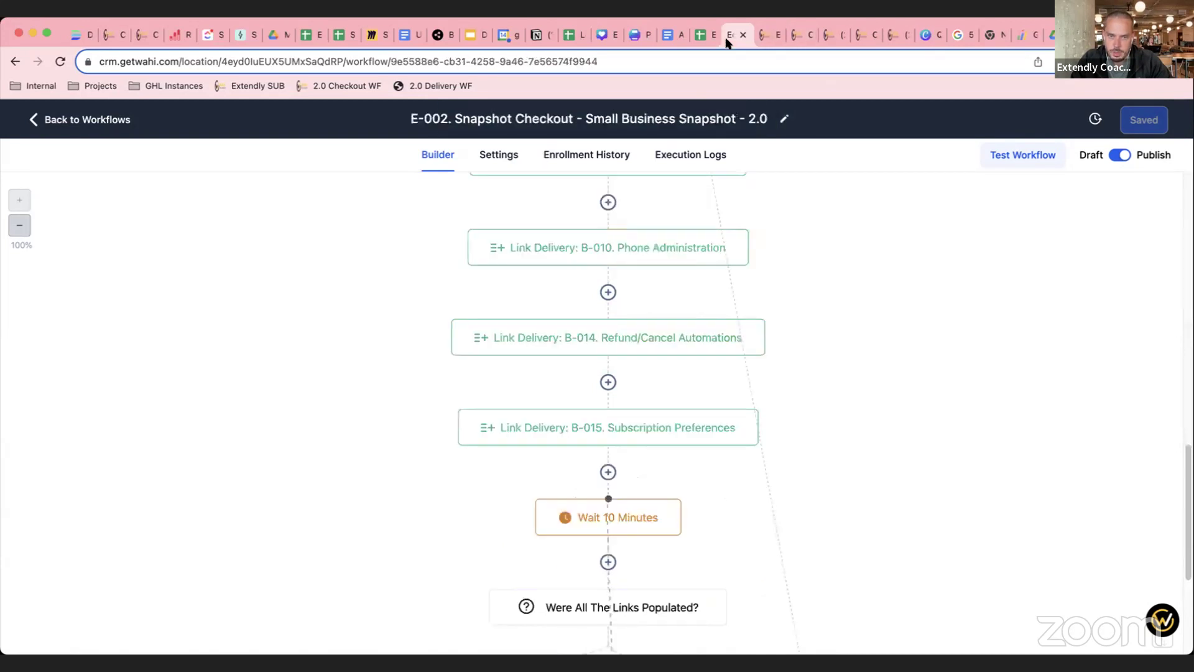
scroll(720, 488, up, 15)
scroll(719, 496, down, 3)
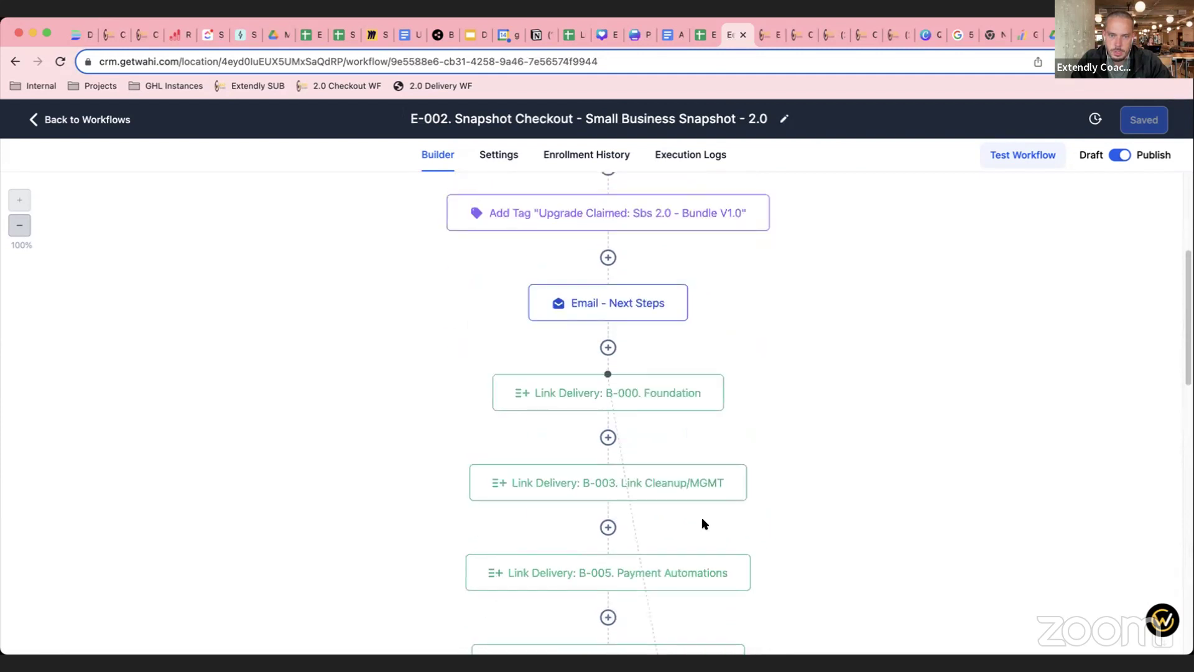
scroll(698, 614, down, 1)
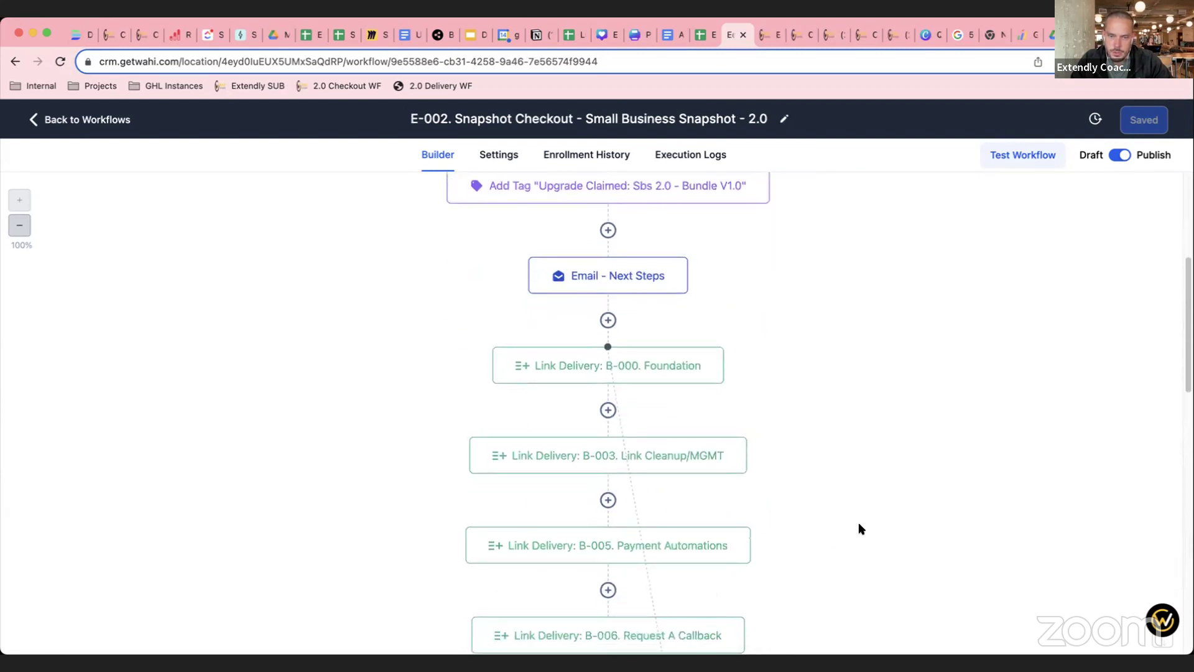
scroll(860, 529, down, 1)
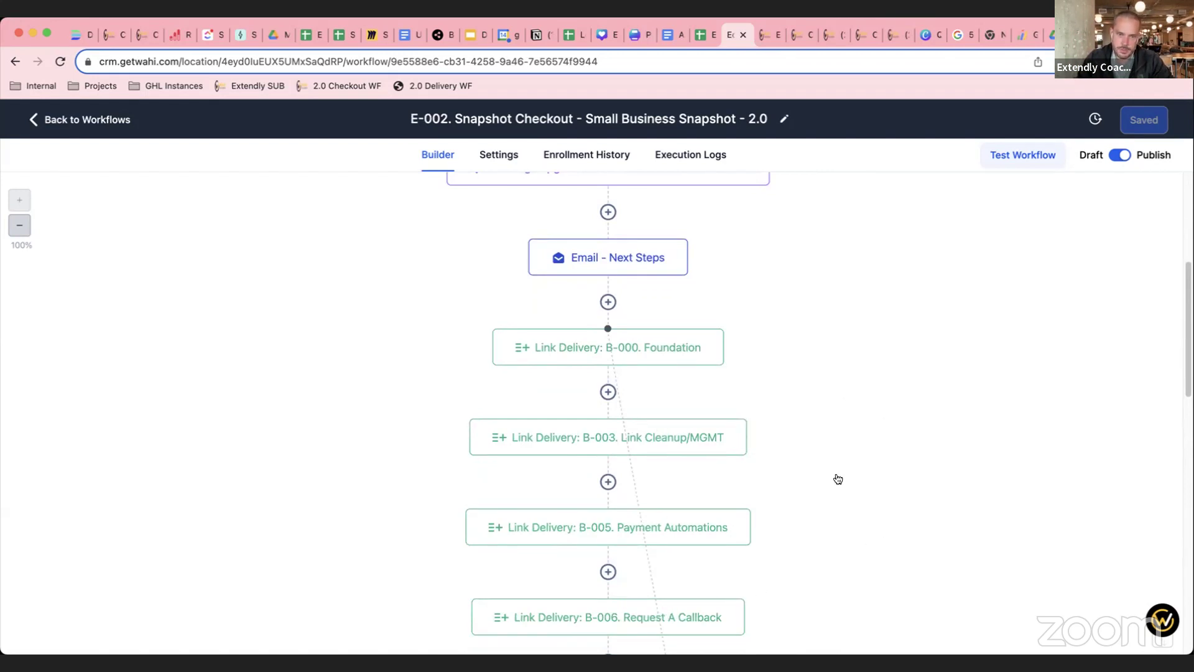
scroll(837, 561, down, 3)
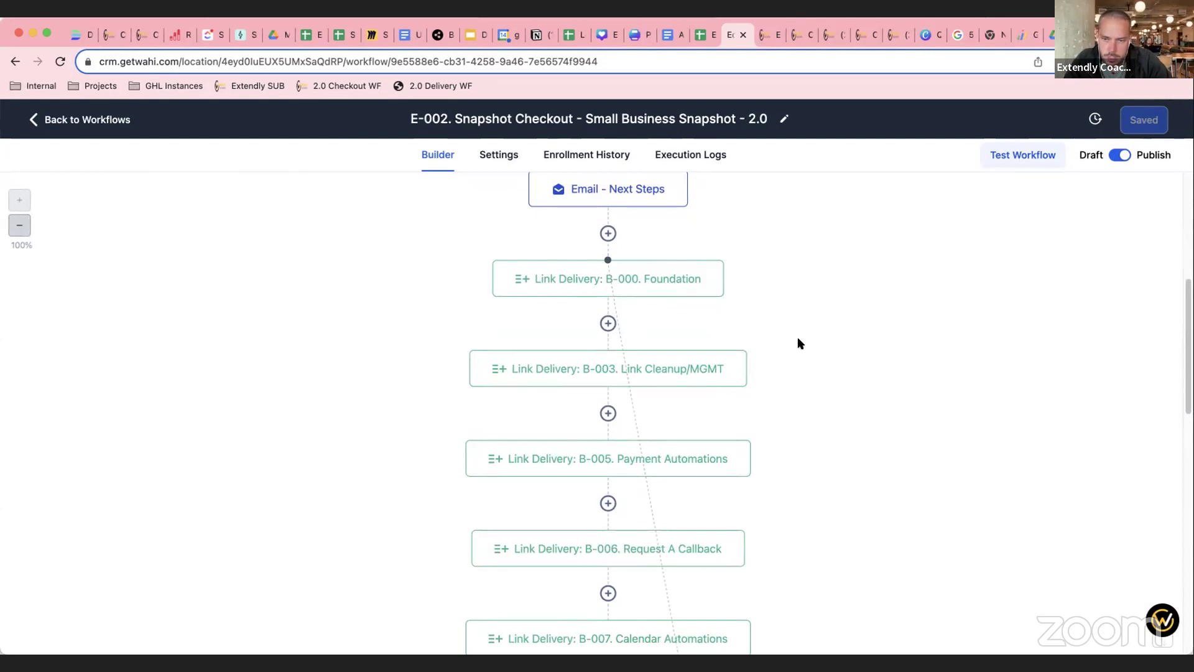
scroll(823, 403, down, 2)
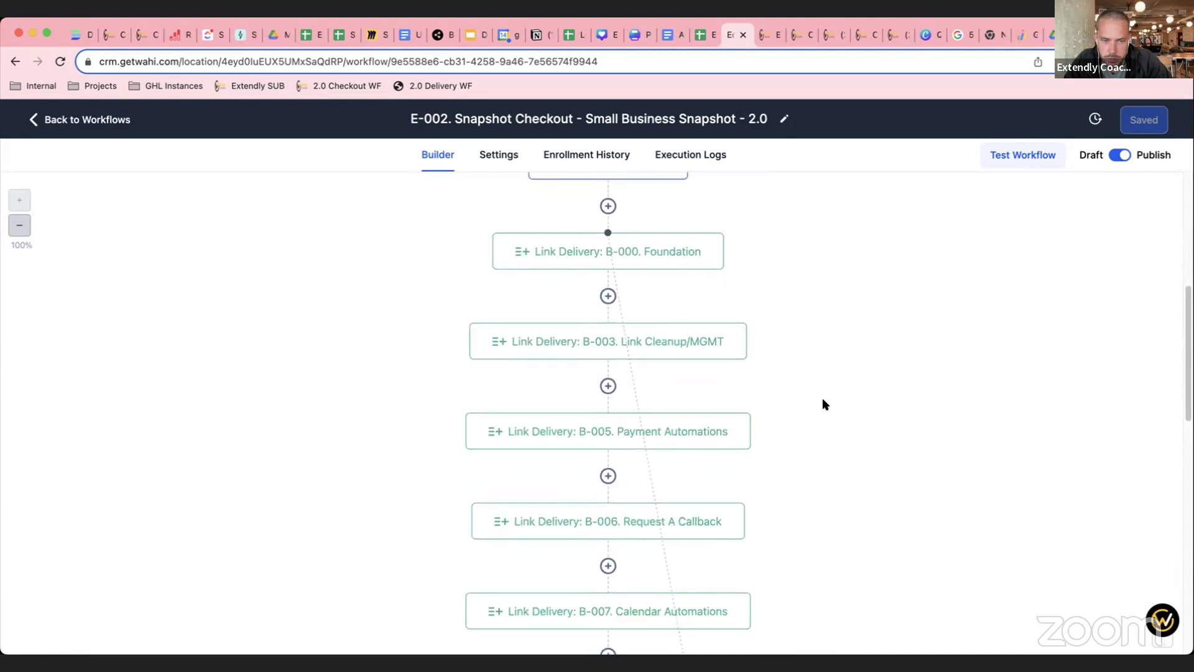
scroll(817, 493, down, 2)
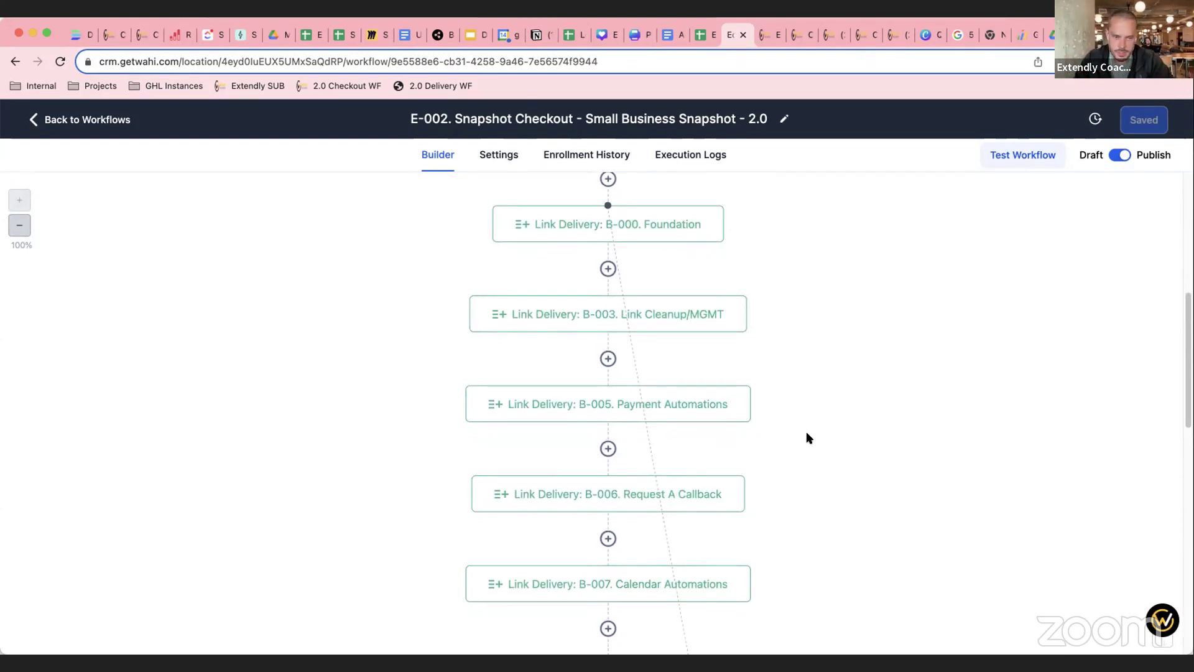
scroll(795, 469, down, 1)
scroll(796, 473, down, 1)
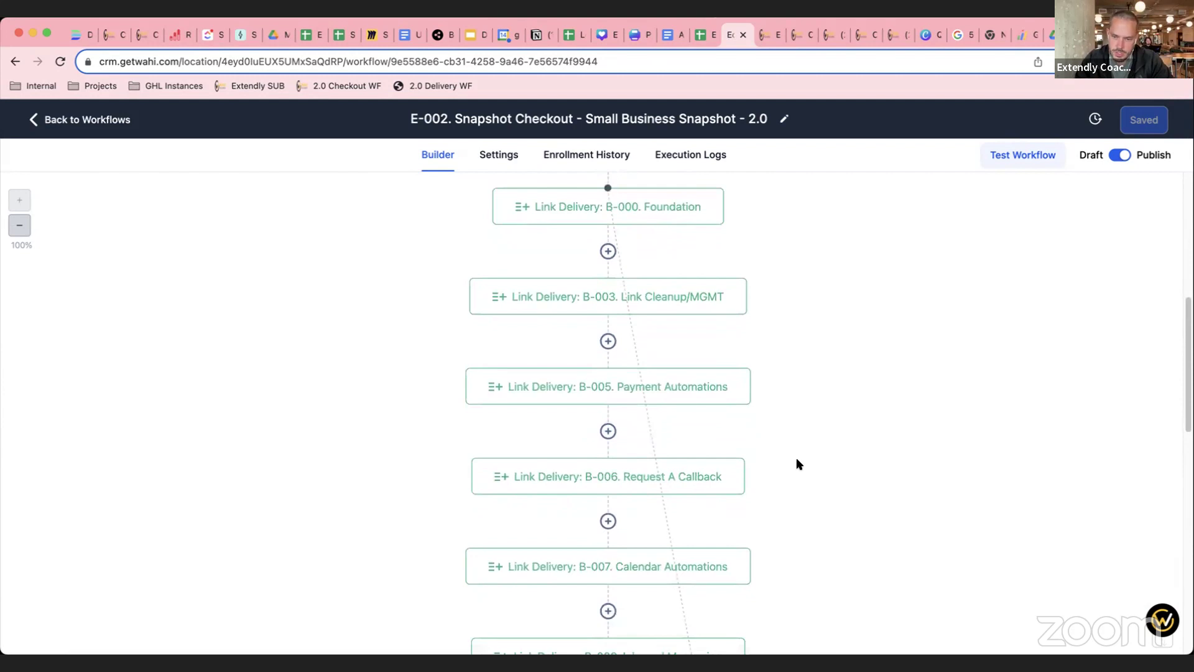
scroll(798, 464, down, 5)
scroll(636, 410, down, 15)
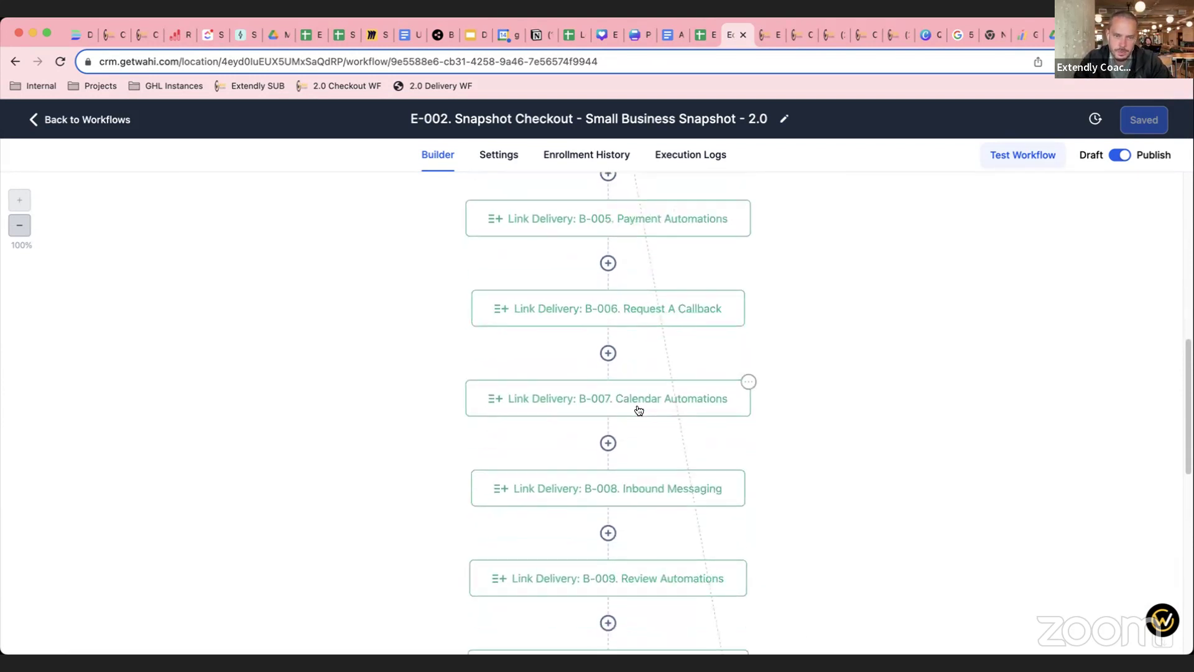
scroll(654, 452, down, 3)
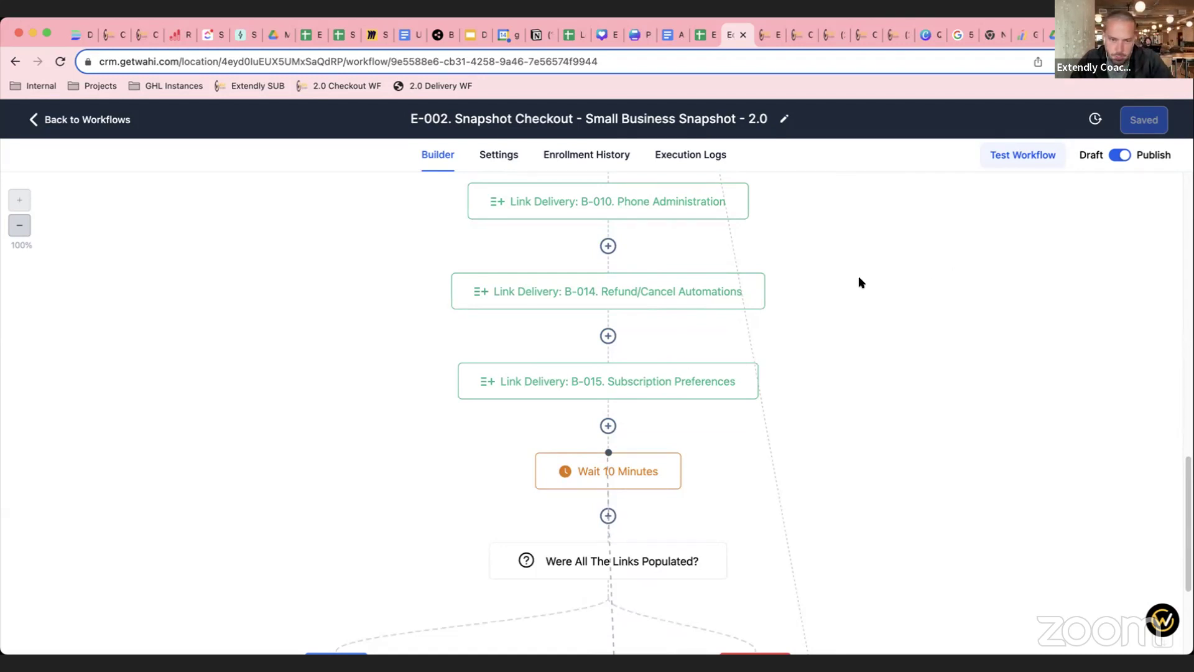
Step: Open the "Were All The Links Populated?" check, review its snapshot link conditions through B-015, and close it unsaved
scroll(765, 360, down, 5)
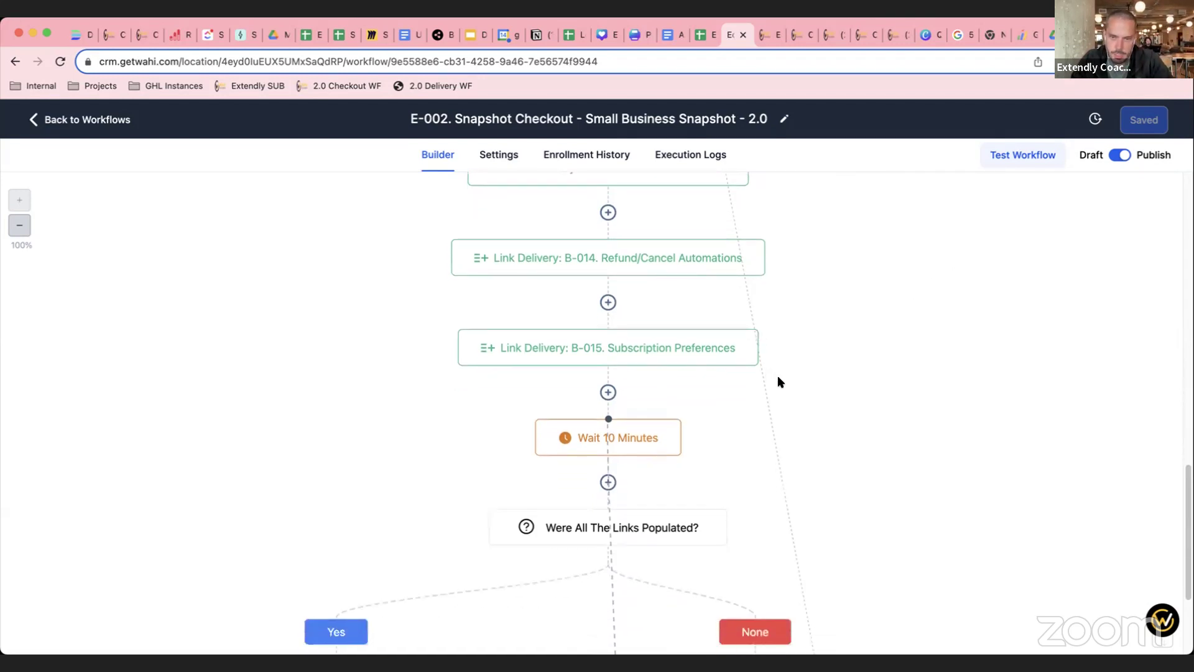
scroll(765, 364, down, 2)
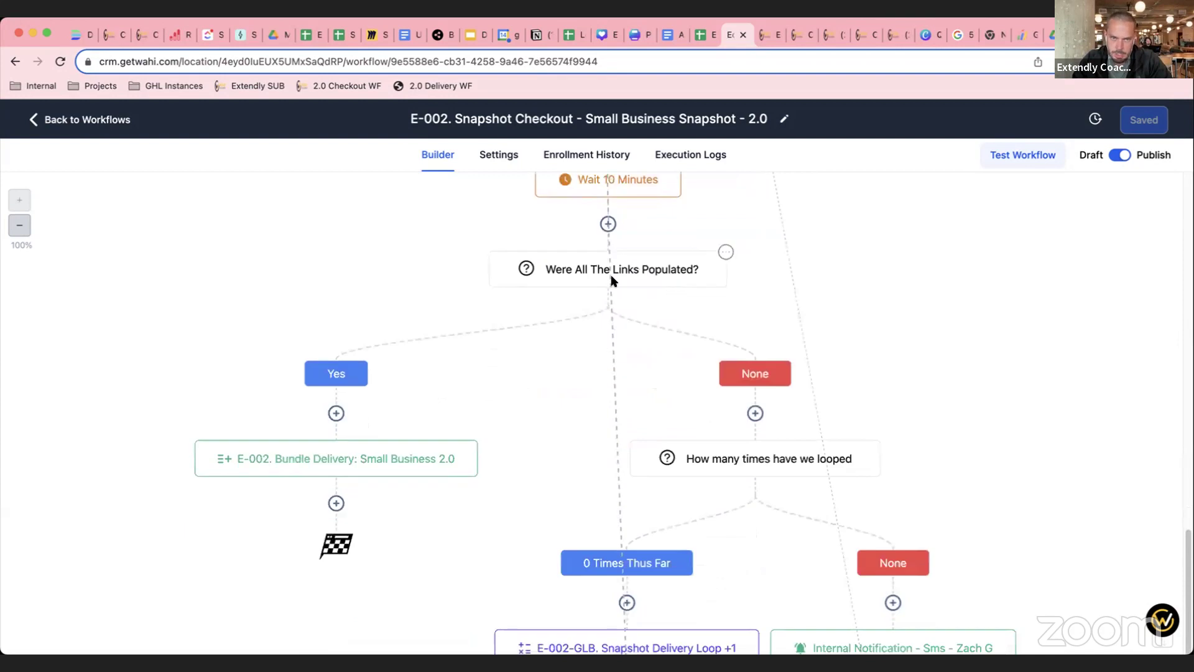
click(610, 277)
scroll(766, 449, down, 12)
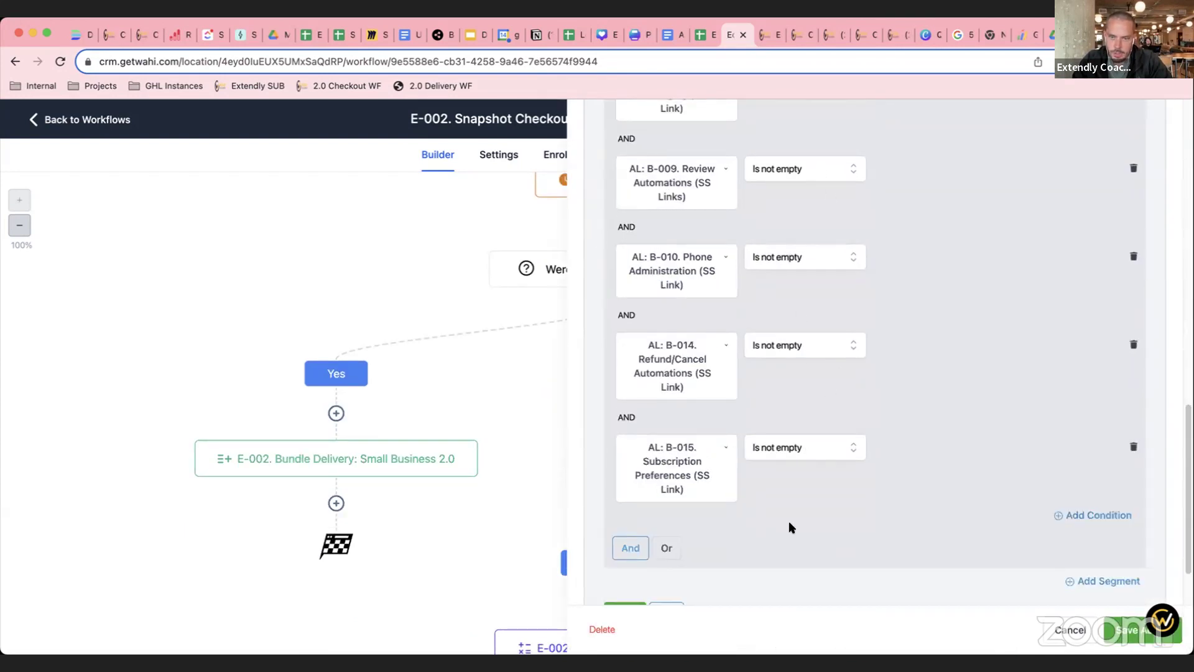
click(1057, 630)
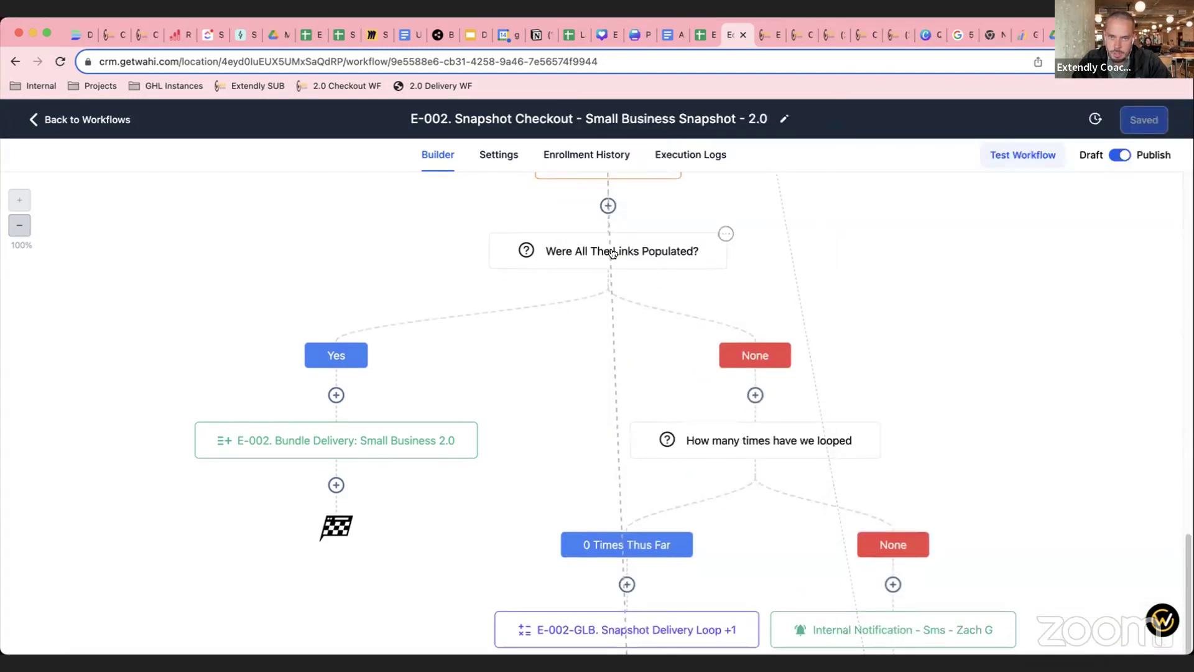
Step: Trace the None branch through "How many times have we looped" and the Snapshot Delivery Loop +1 action back to Wait 10 Minutes
scroll(845, 516, down, 1)
scroll(839, 507, down, 3)
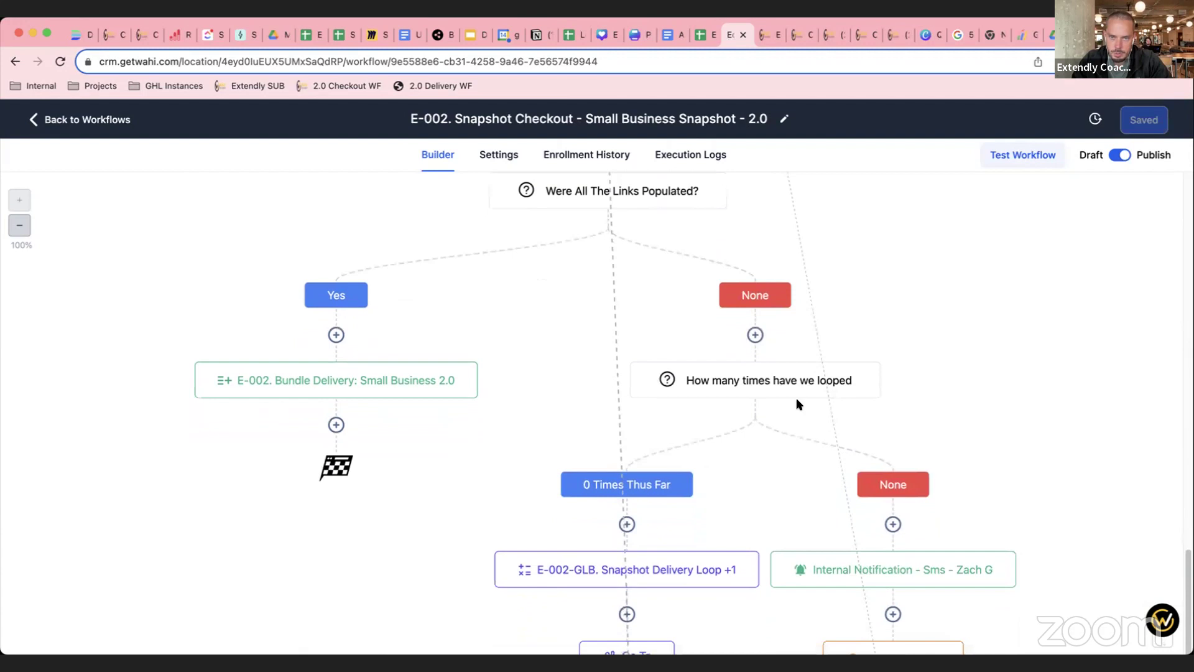
scroll(802, 380, down, 2)
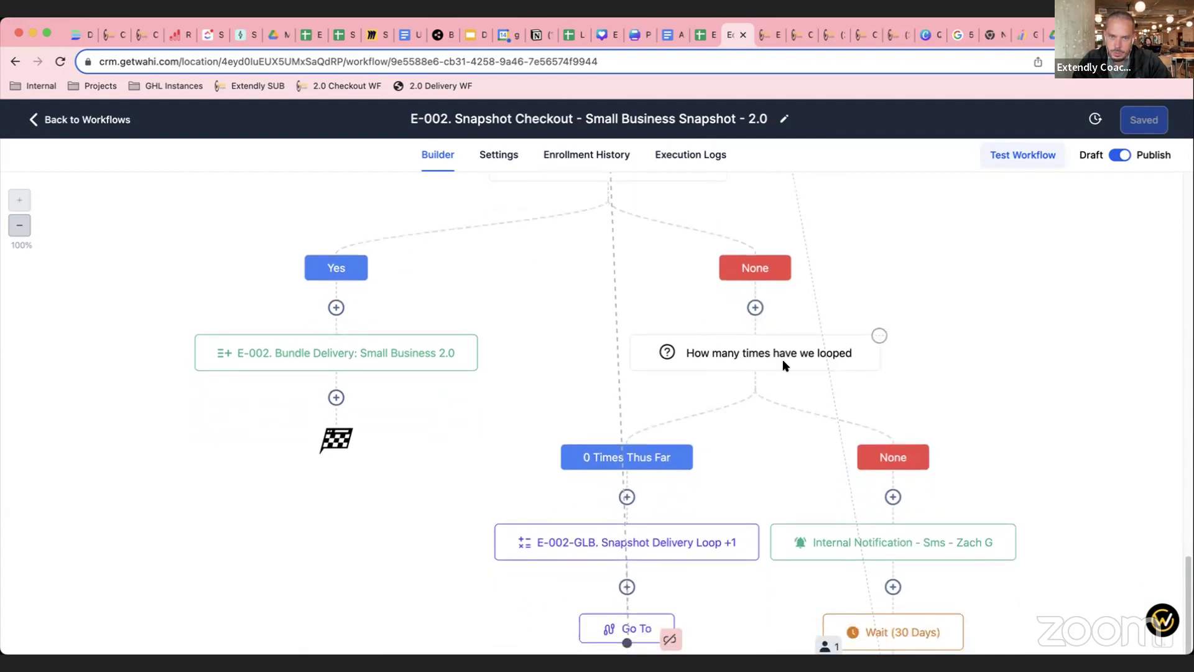
scroll(782, 484, down, 1)
scroll(782, 484, down, 2)
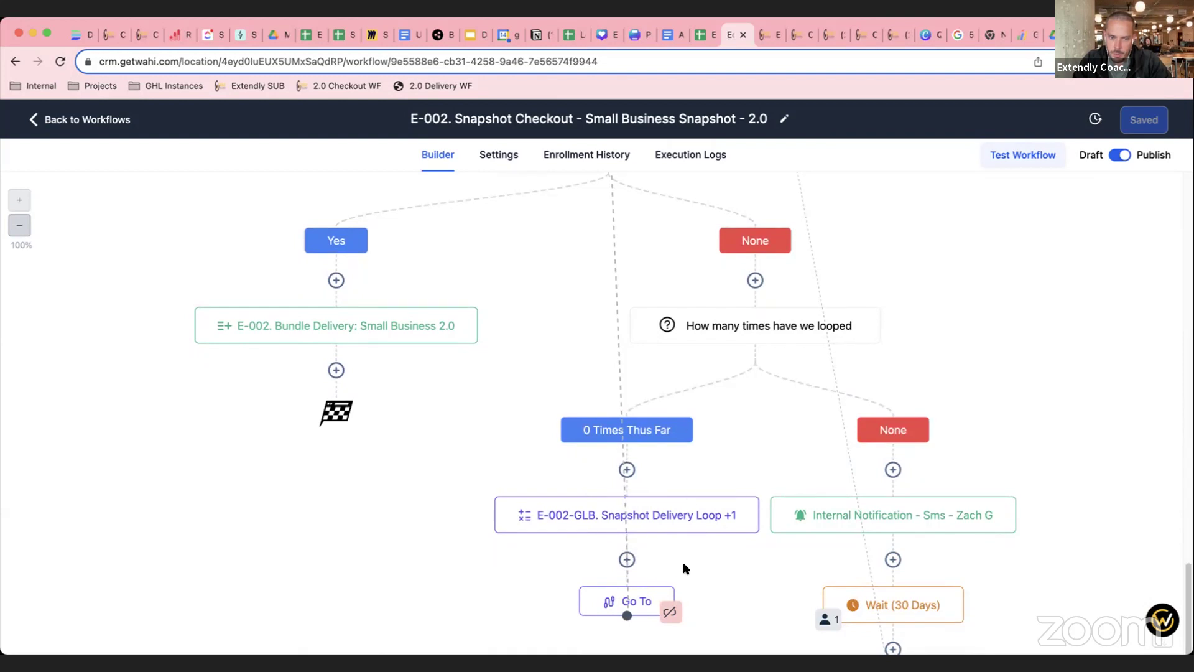
scroll(652, 581, up, 3)
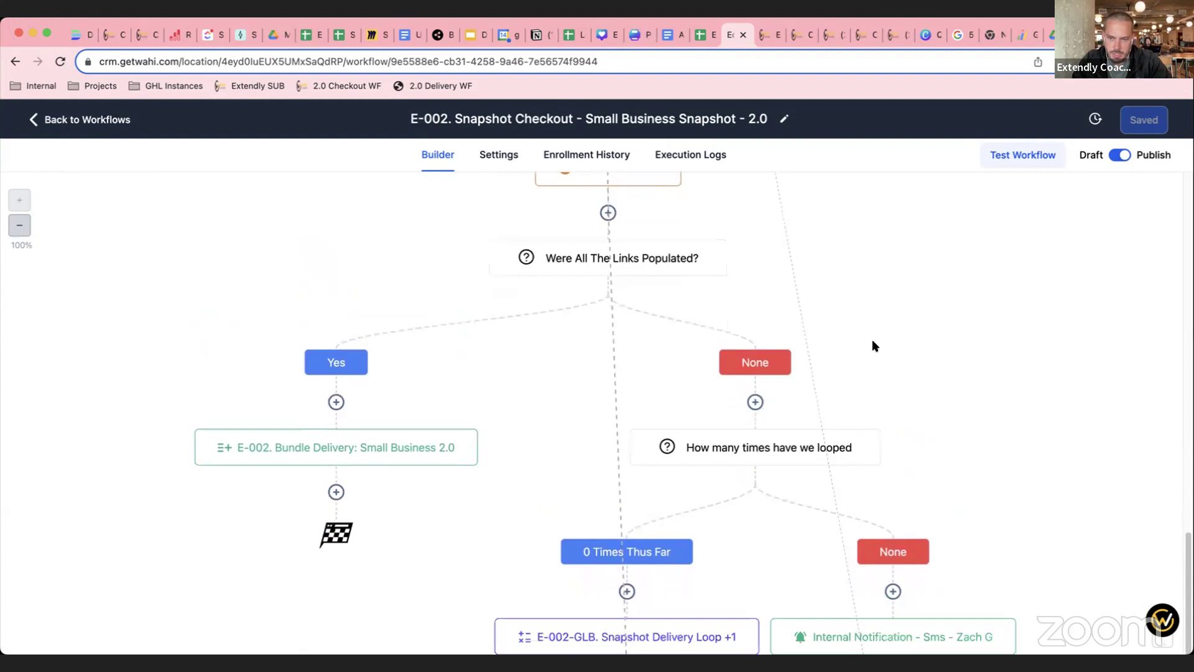
scroll(725, 504, down, 1)
scroll(674, 460, up, 3)
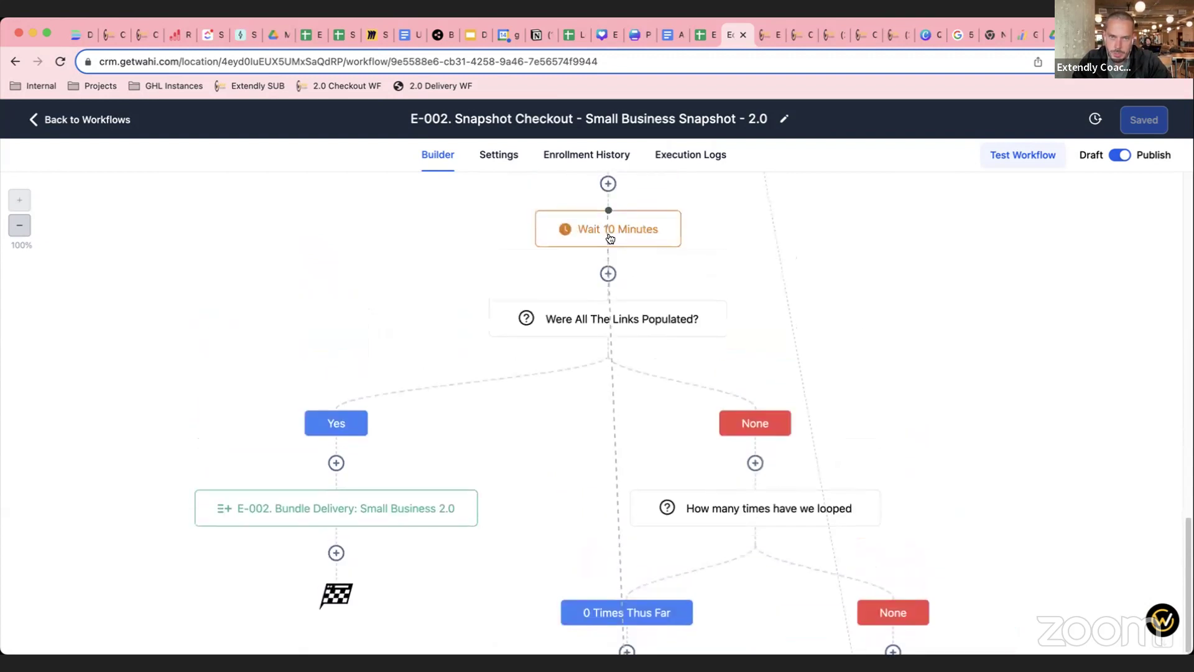
Step: Review the loop check's own None branch, covering the internal SMS notification and the 30-day wait
scroll(596, 341, down, 3)
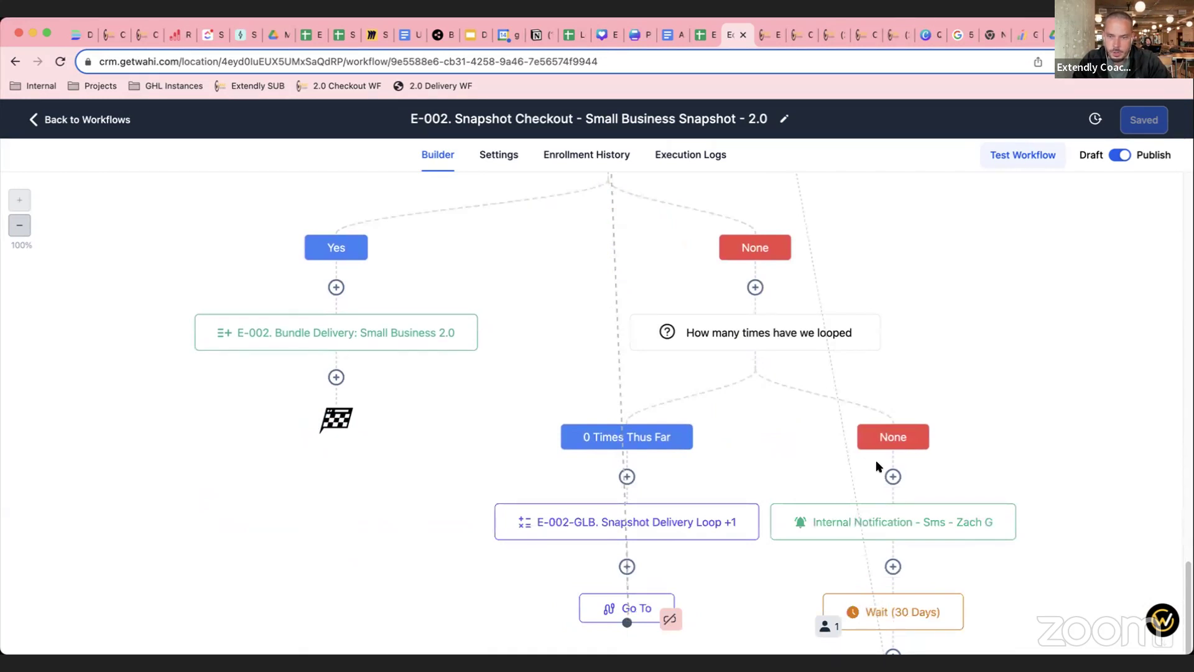
scroll(849, 506, down, 1)
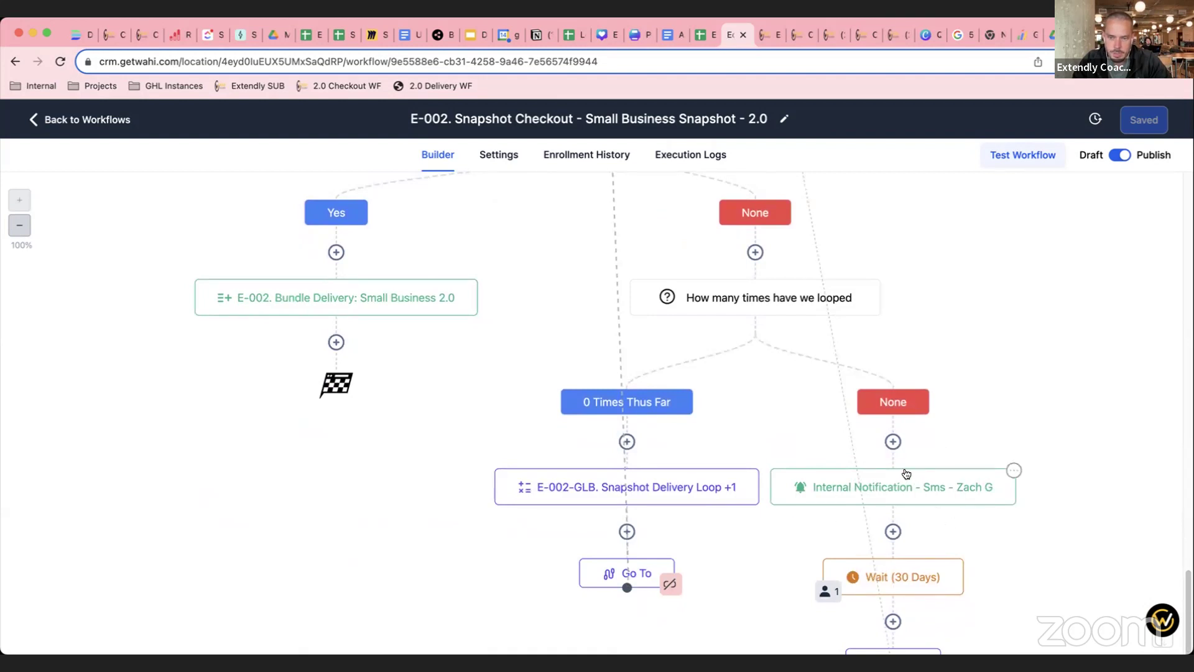
scroll(904, 467, up, 1)
scroll(898, 485, up, 1)
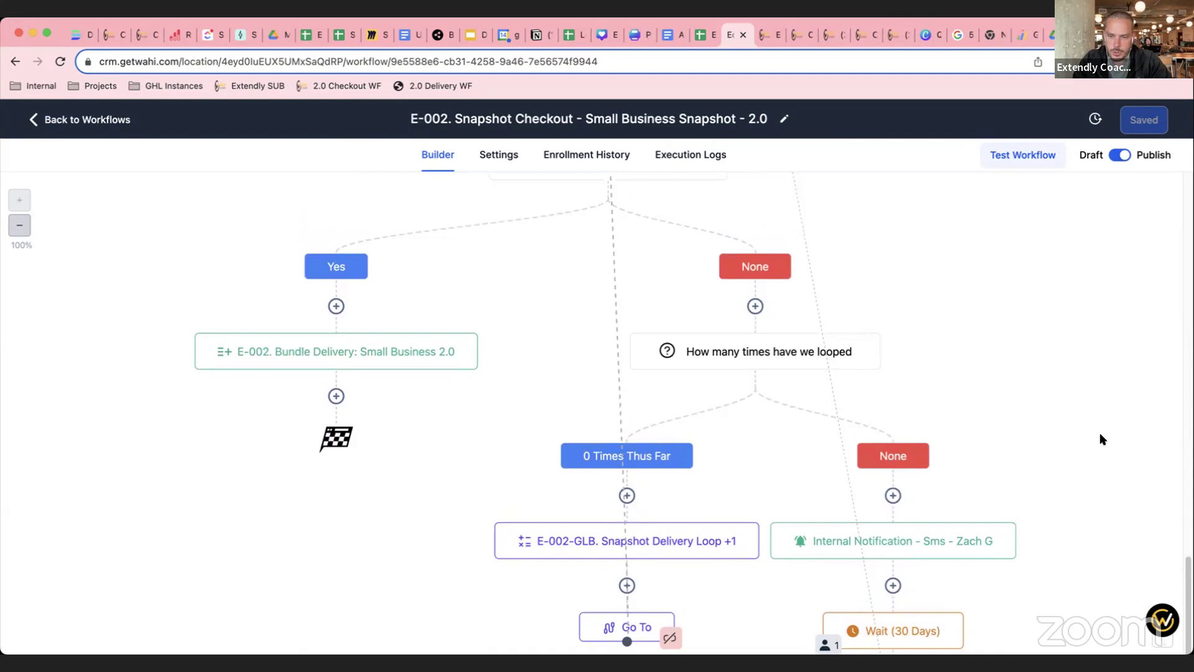
scroll(901, 503, up, 3)
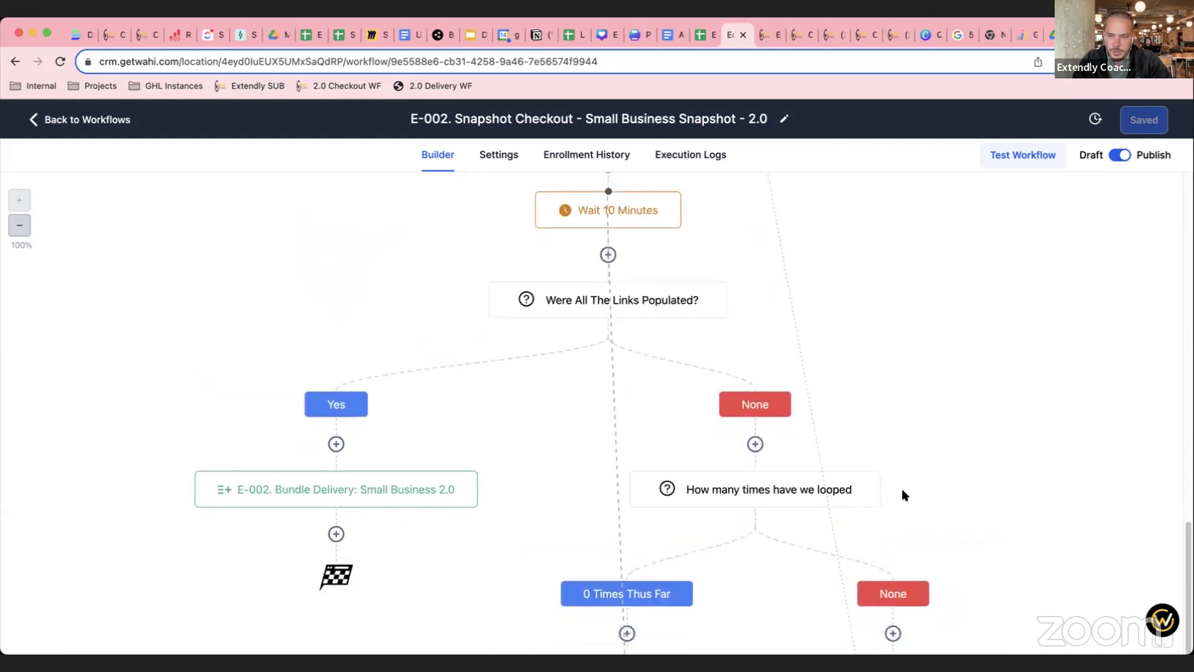
scroll(919, 507, down, 1)
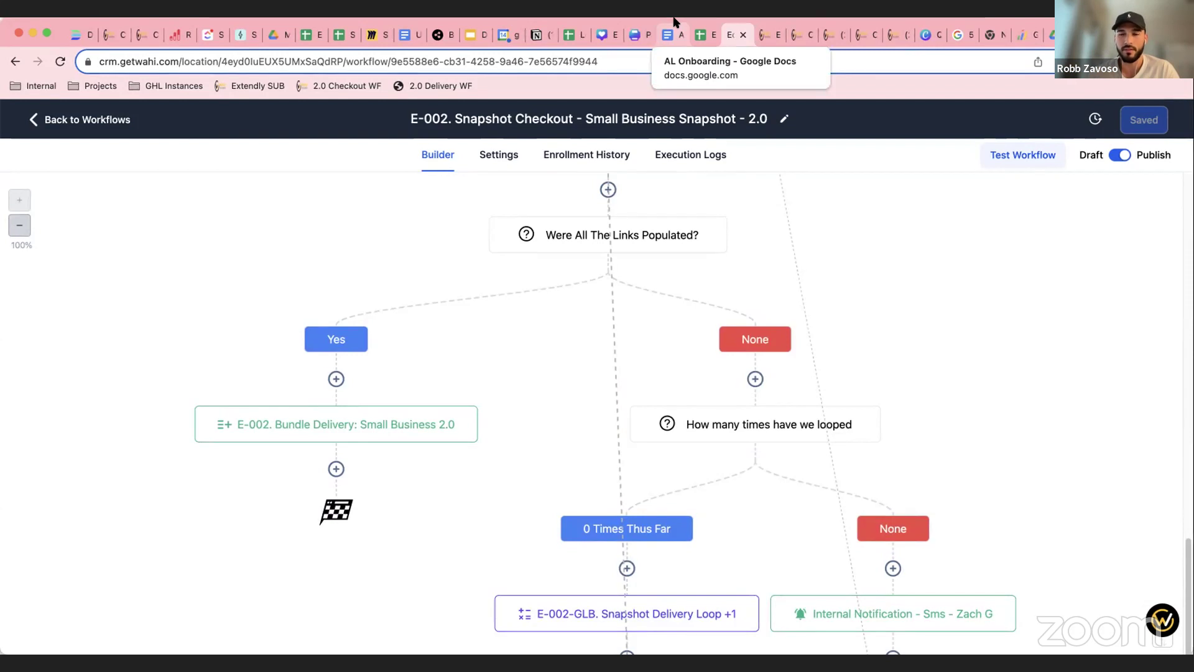
mouse_move(856, 425)
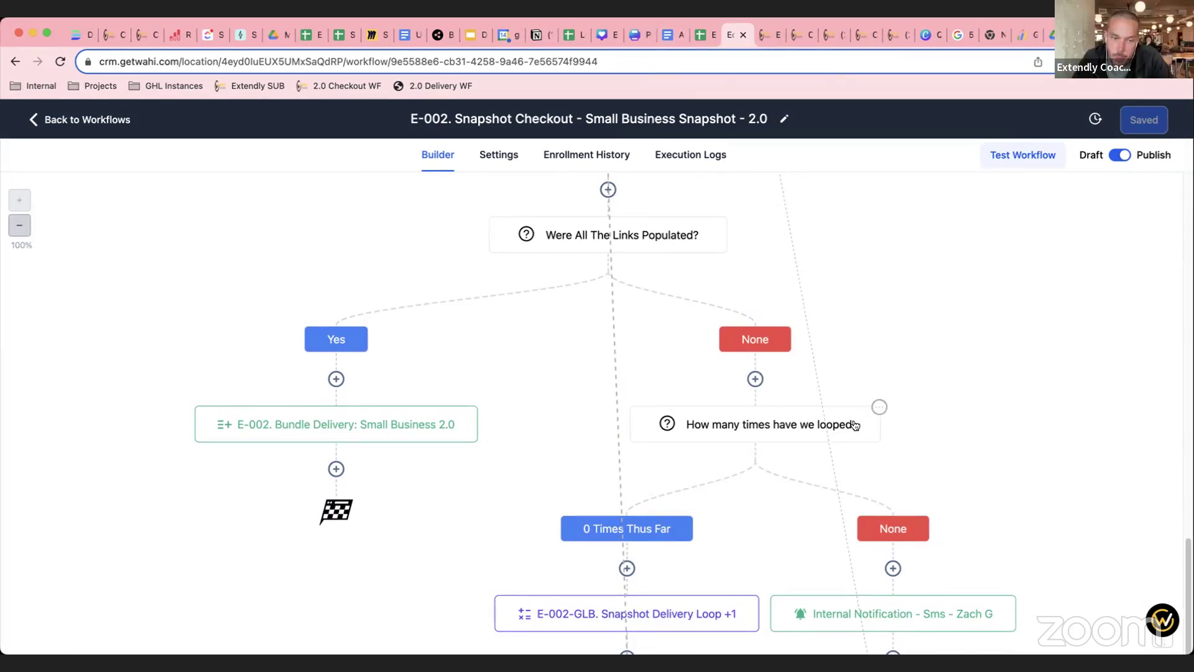